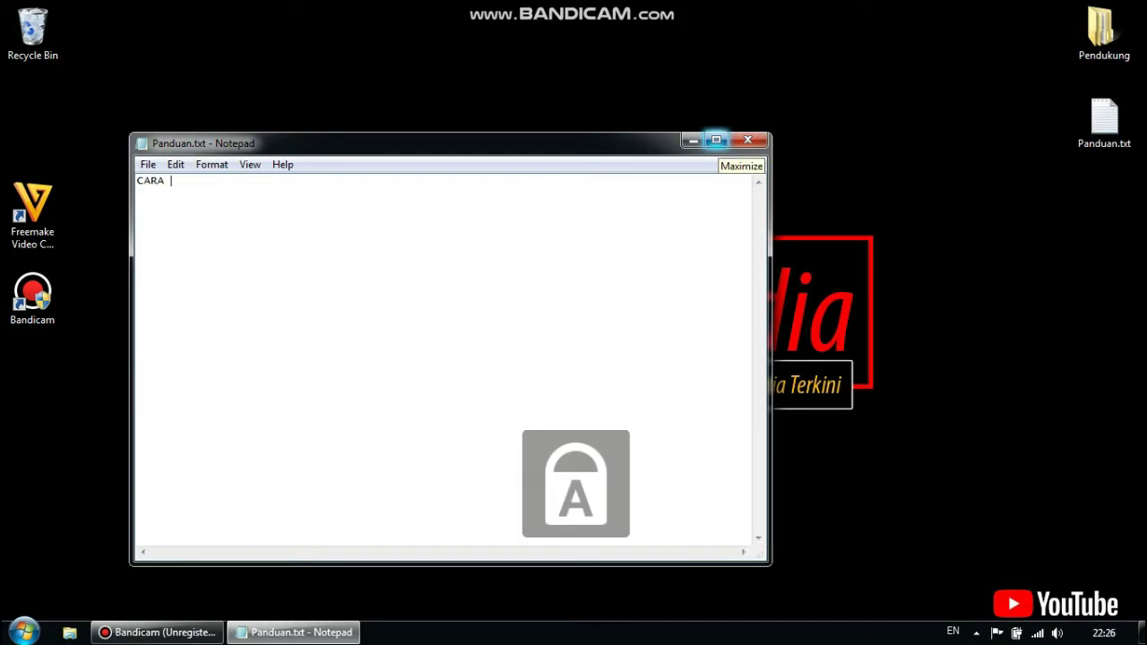
- Complete the Notepad title as "CARA MEMBUAT SAMPUL YOUTUBE" and add the line "1. BUKA PHOTOSHOP" below it
{"action": "type", "text": "MEMBUAT "}
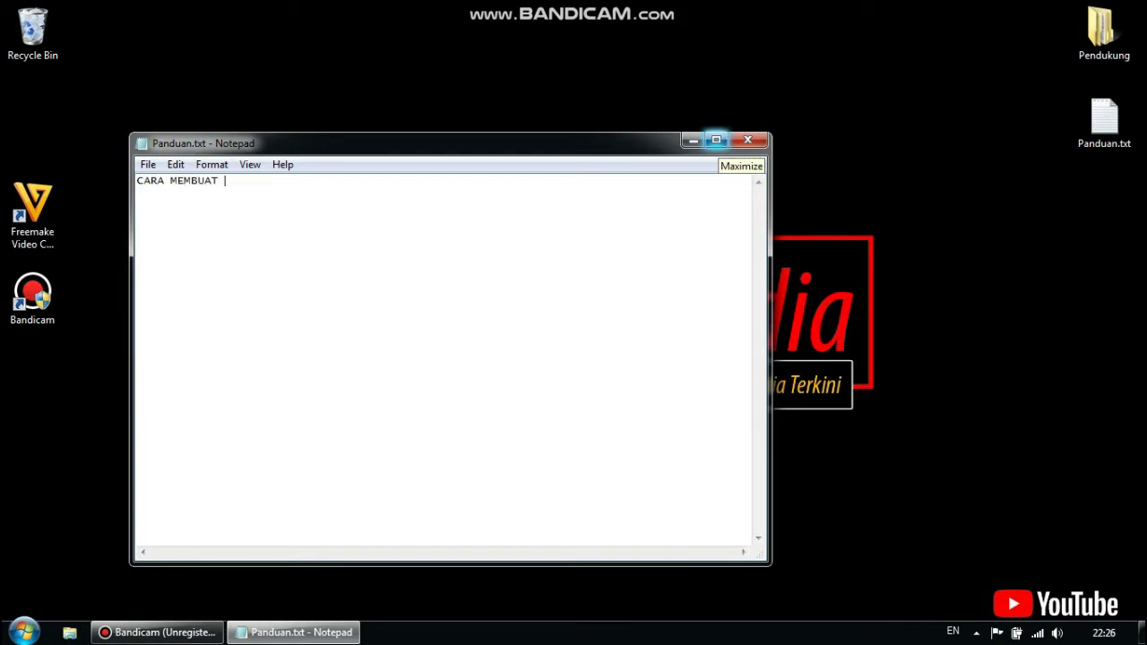
{"action": "type", "text": "SAMPUL"}
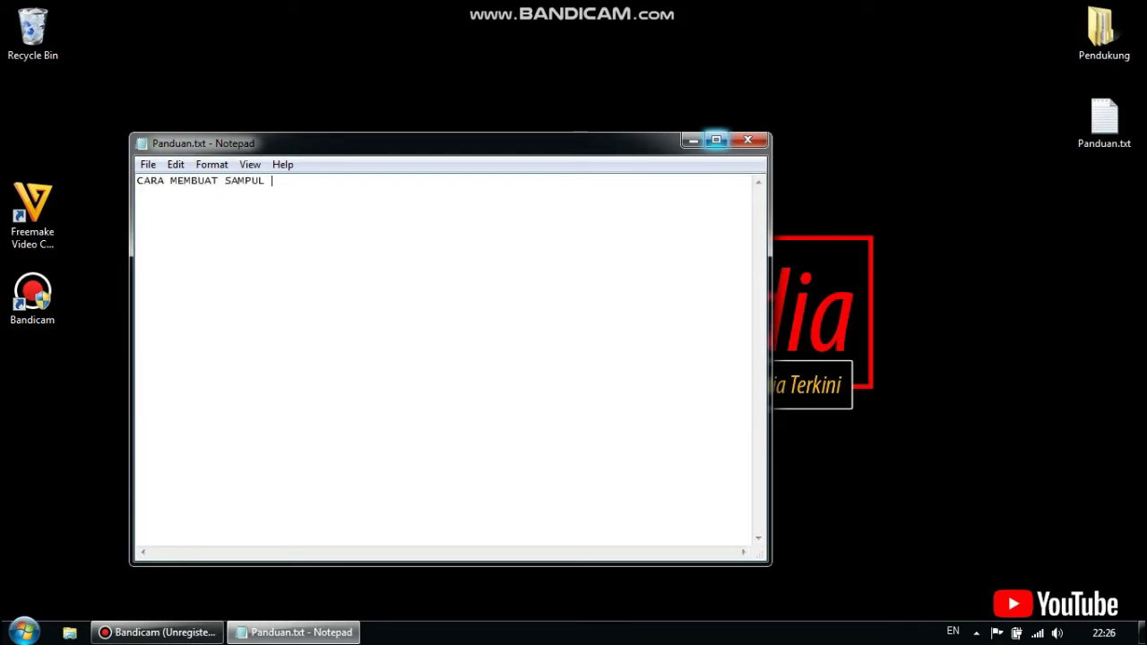
{"action": "type", "text": " YOUTUBE"}
{"action": "type", "text": "1. BUKA "}
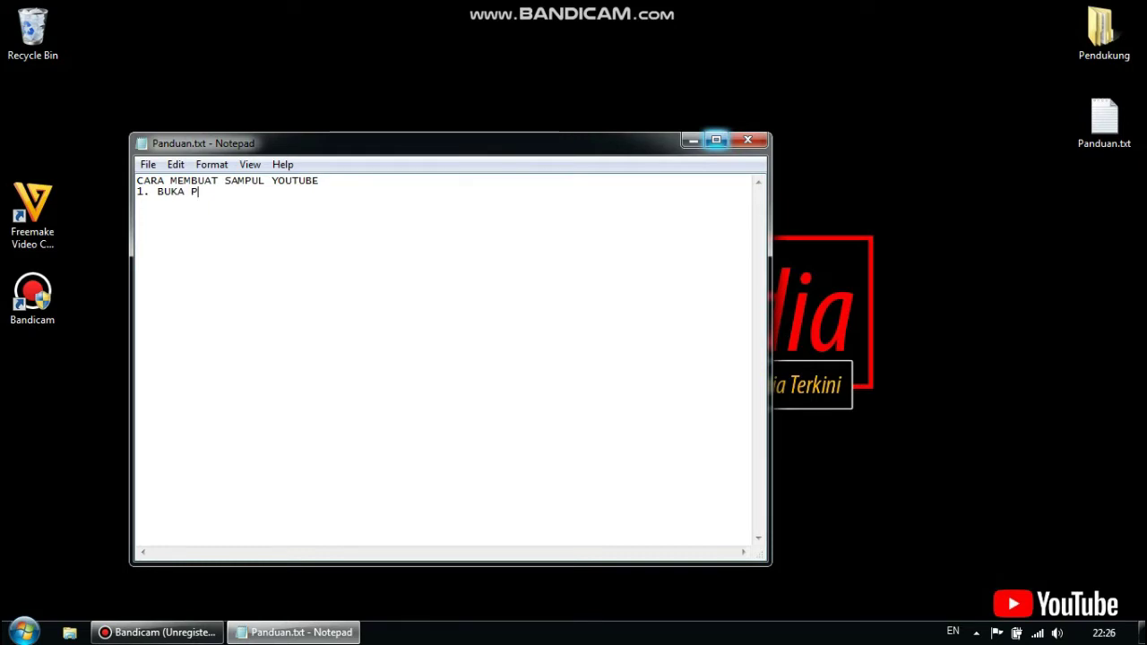
{"action": "type", "text": "PHOTOSHOP"}
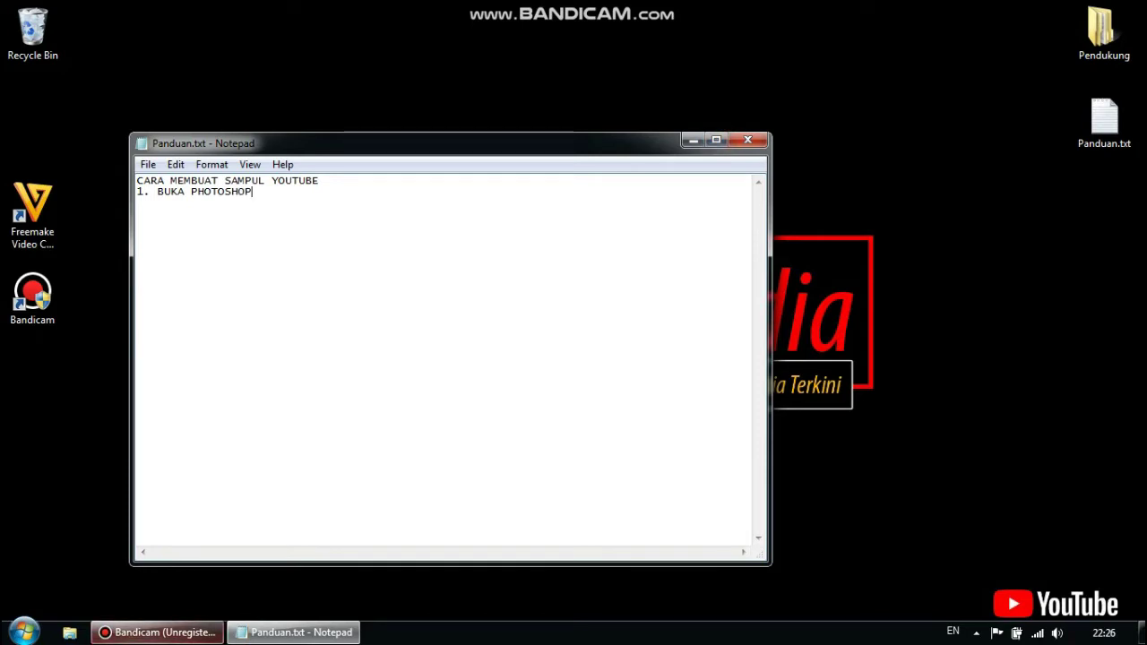
- Find Adobe Photoshop CS4 among the installed programs and launch it
{"action": "left_click", "coordinate": [24, 631]}
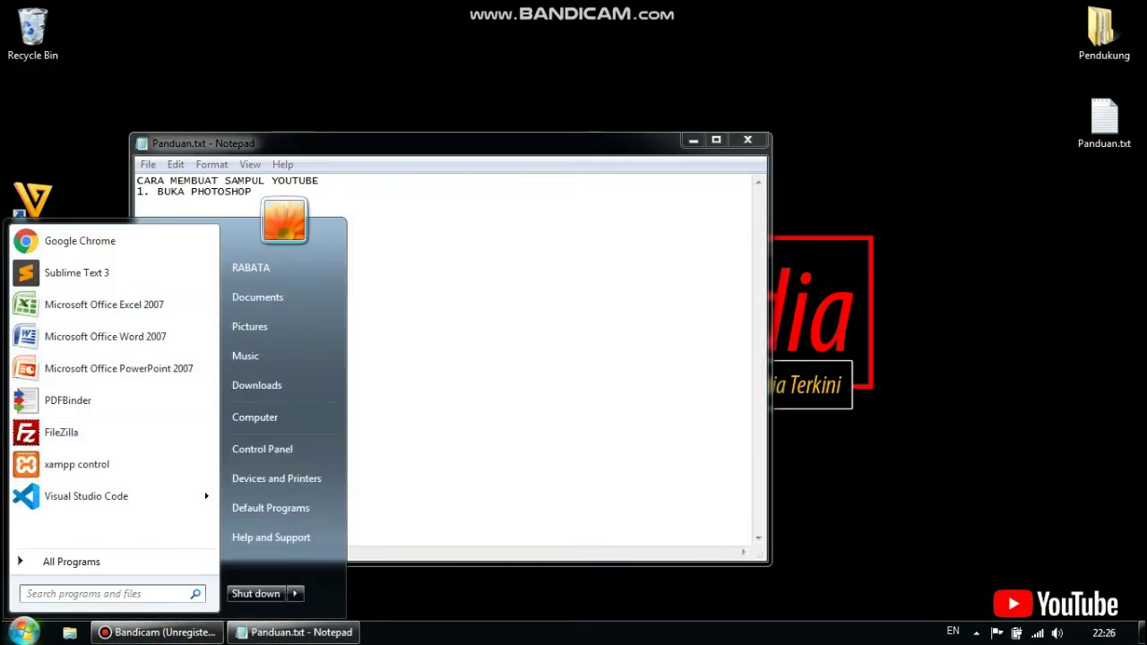
{"action": "left_click", "coordinate": [70, 561]}
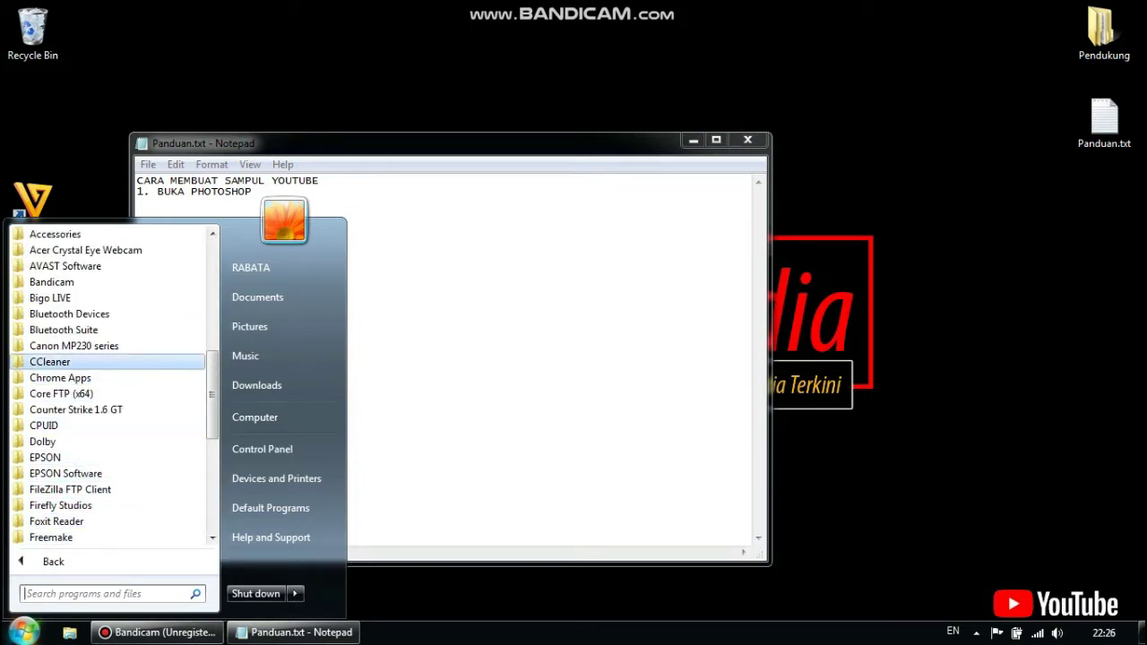
{"action": "scroll", "coordinate": [108, 385], "scroll_direction": "down", "scroll_amount": 5}
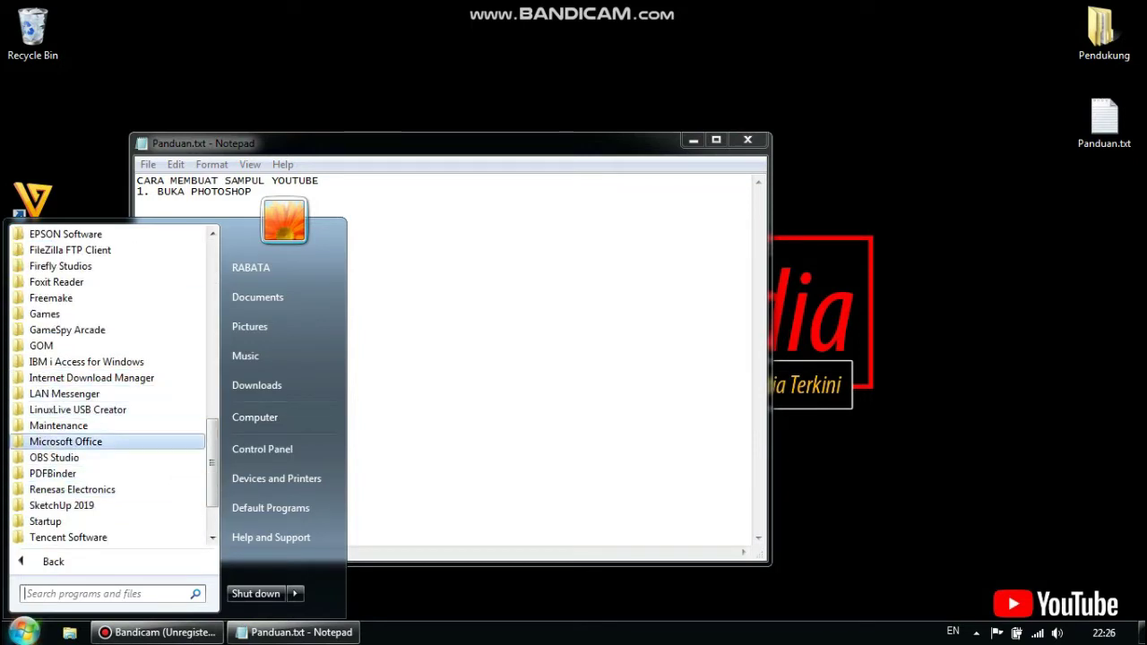
{"action": "type", "text": "PHO"}
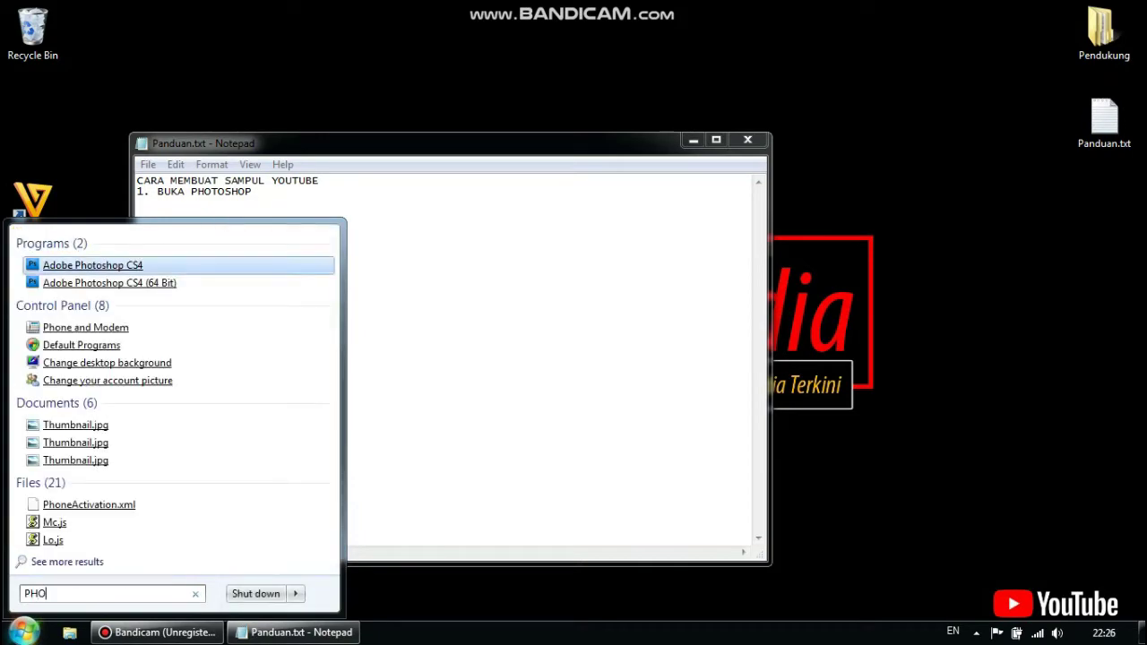
{"action": "key", "text": "Return"}
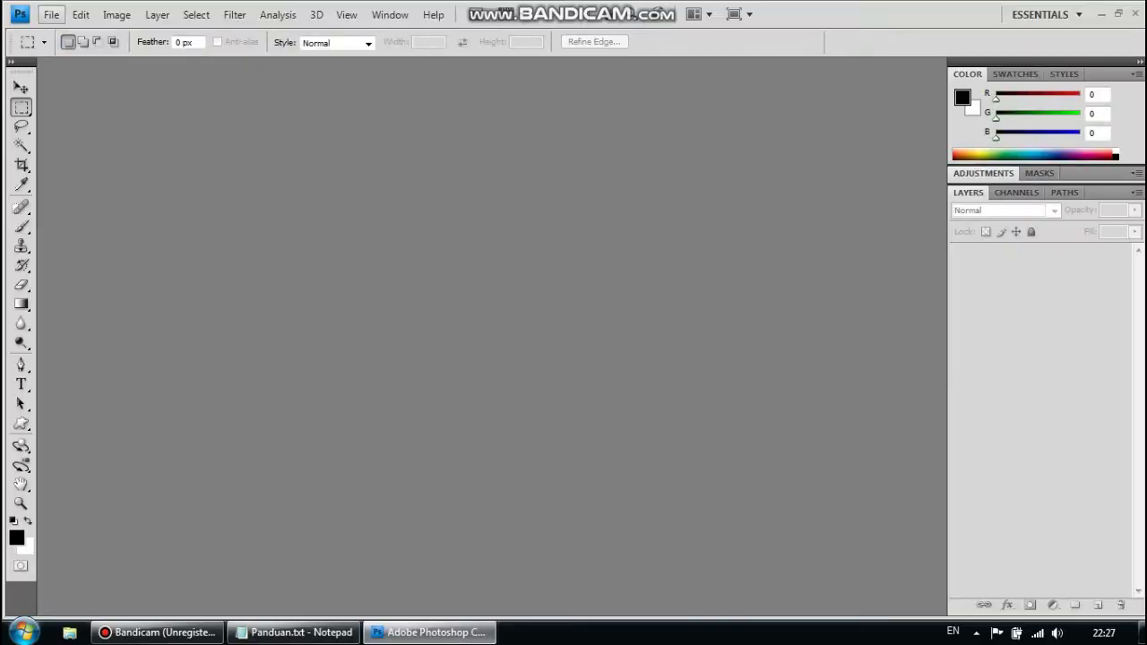
- Switch to the Panduan.txt notes and add the line "2. BUKA YOUTUBE.COM"
{"action": "left_click", "coordinate": [293, 633]}
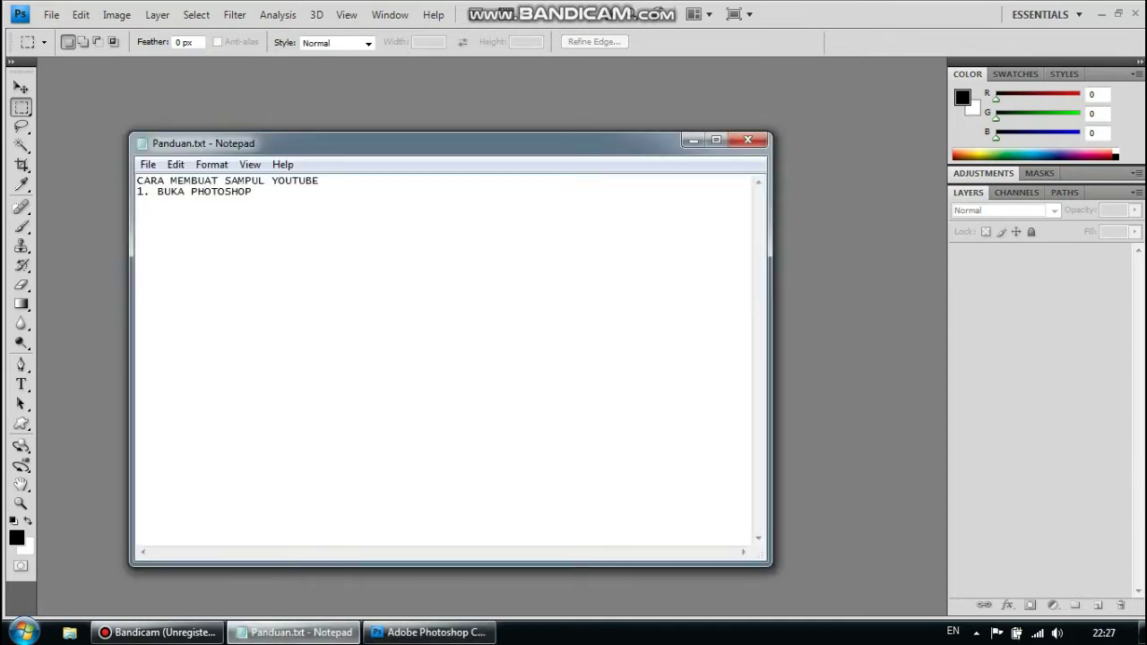
{"action": "type", "text": "BUKA YOUTUBE.COM"}
- Launch Google Chrome and load youtube.com
{"action": "key", "text": "super"}
{"action": "left_click", "coordinate": [114, 242]}
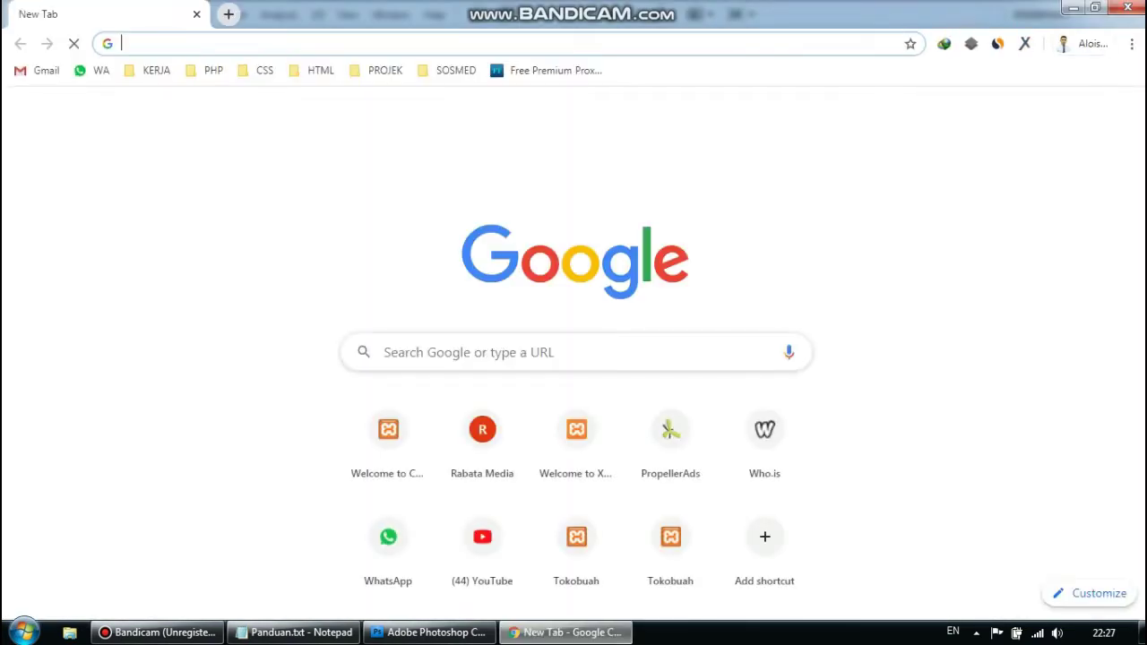
{"action": "type", "text": "YIO"}
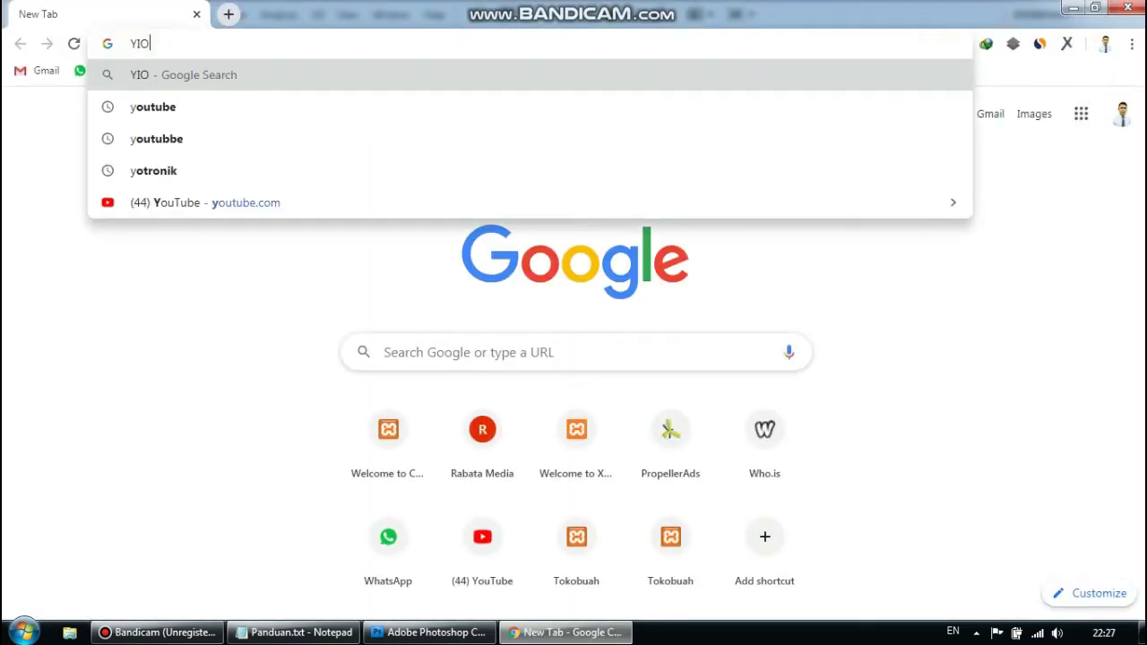
{"action": "key", "text": "BackSpace"}
{"action": "key", "text": "BackSpace"}
{"action": "type", "text": "O"}
{"action": "key", "text": "Return"}
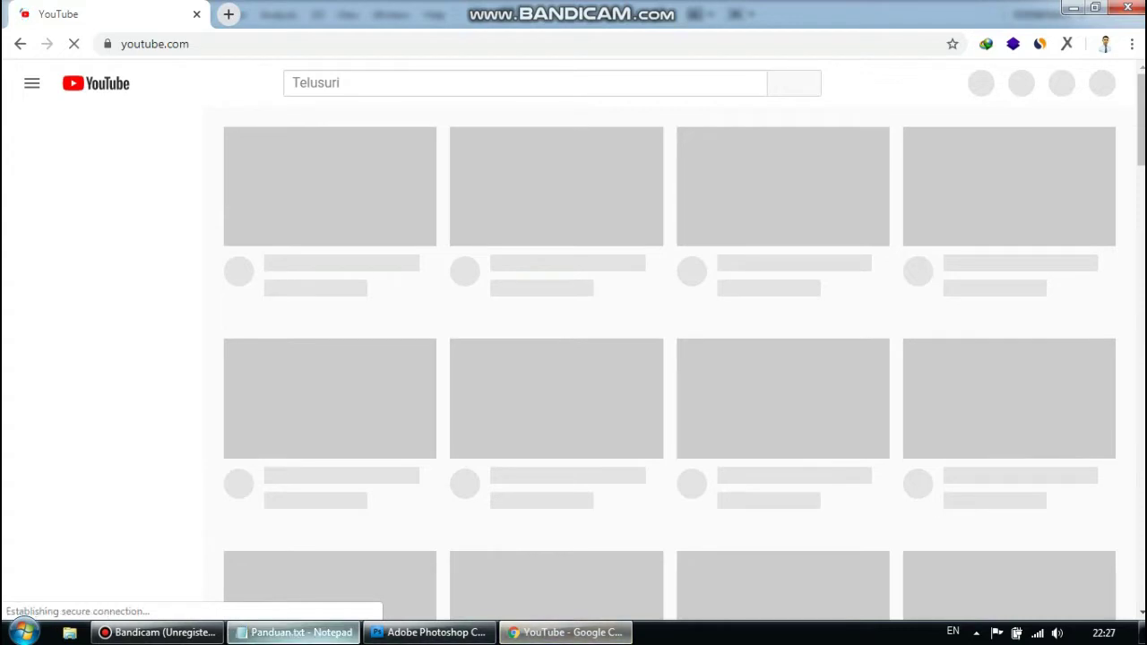
- Switch to the Panduan.txt notes and extend line 2 with "DAN PASTIKAN SUDAH LOGIN"
{"action": "left_click", "coordinate": [301, 632]}
{"action": "type", "text": "DAN A"}
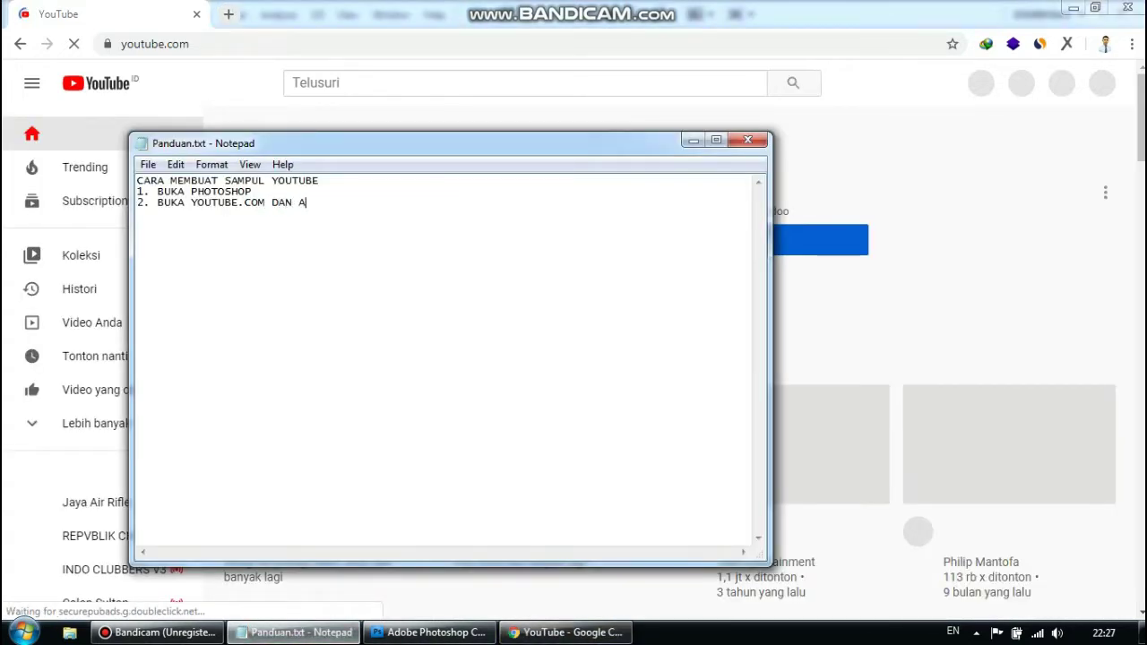
{"action": "key", "text": "BackSpace"}
{"action": "type", "text": "PASTIKAN "}
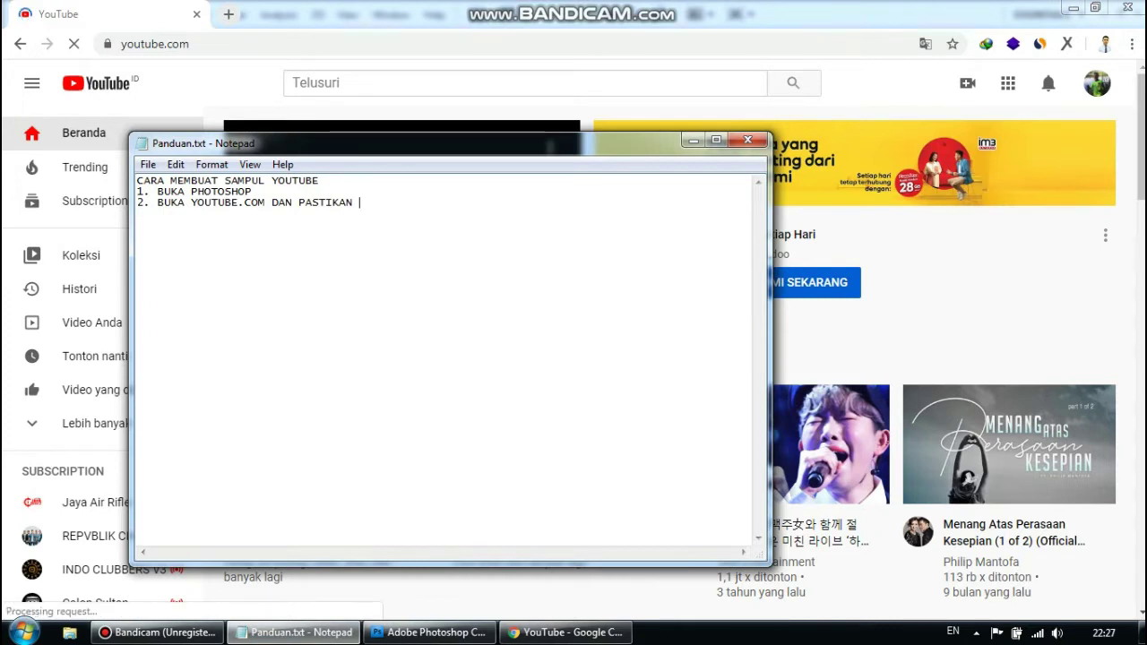
{"action": "type", "text": "SUDAH LIO"}
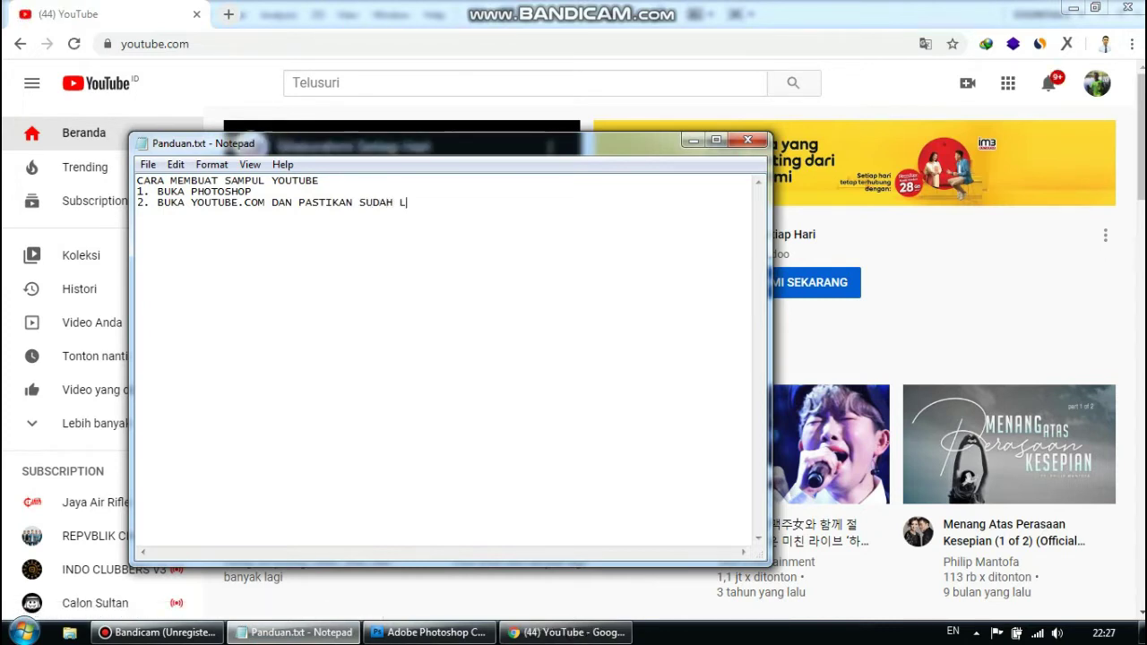
{"action": "key", "text": "BackSpace"}
{"action": "key", "text": "BackSpace"}
{"action": "type", "text": "OGUN"}
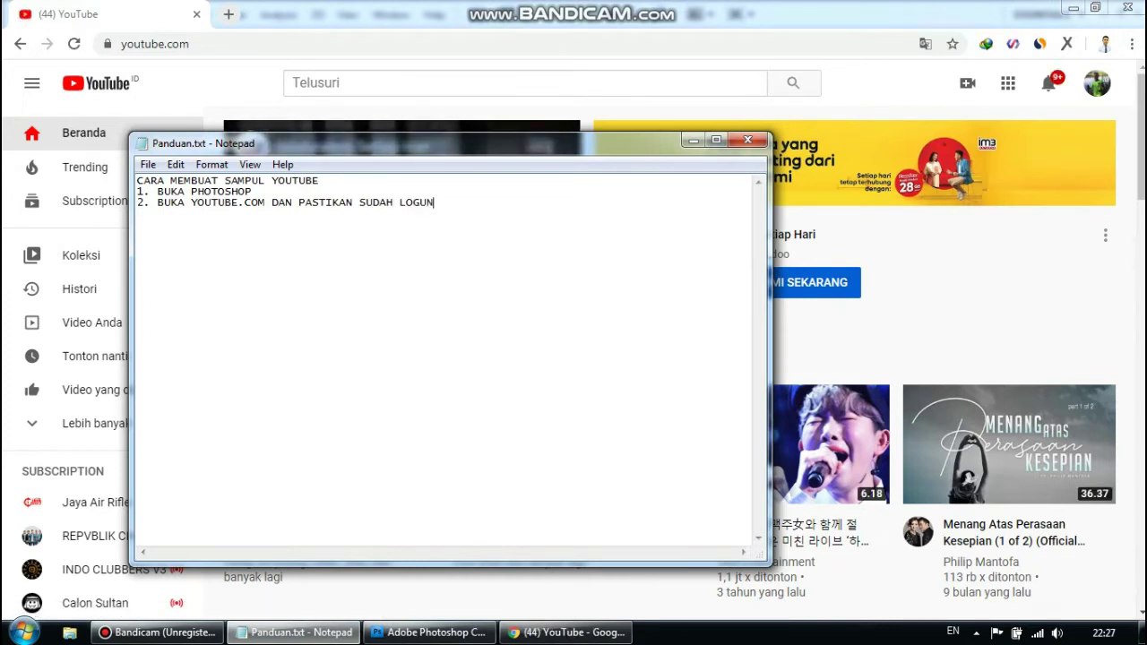
{"action": "key", "text": "BackSpace"}
{"action": "key", "text": "BackSpace"}
{"action": "type", "text": "IN"}
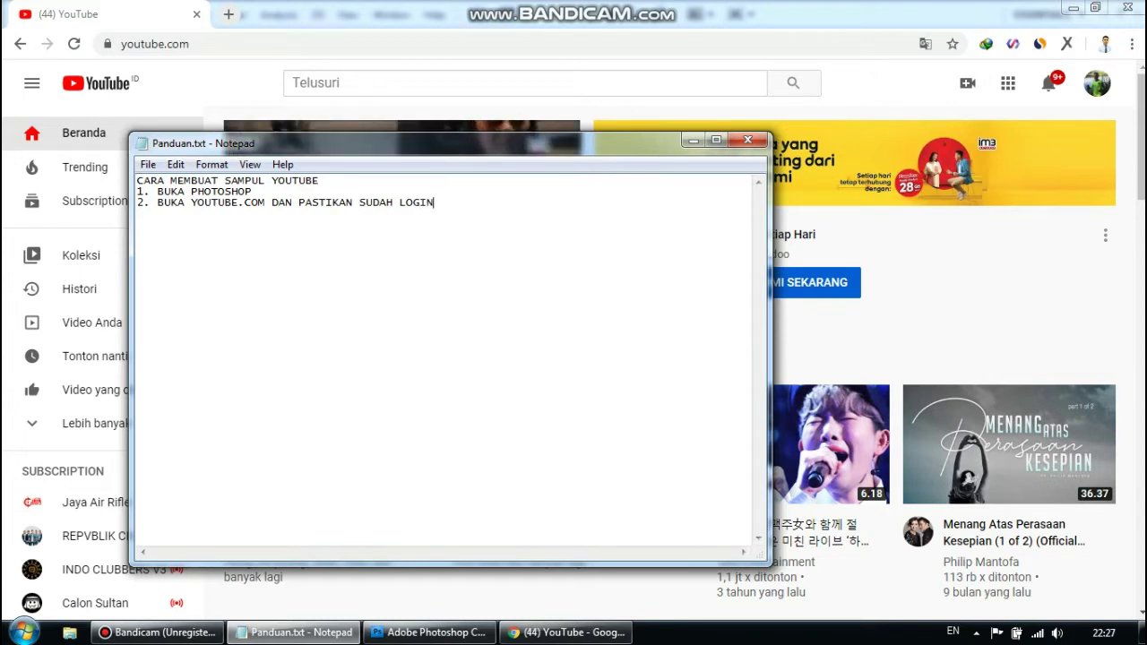
- Continue line 2 of the notes with "DAN BUKA DASHBOARD"
{"action": "type", "text": " DAN BUKA "}
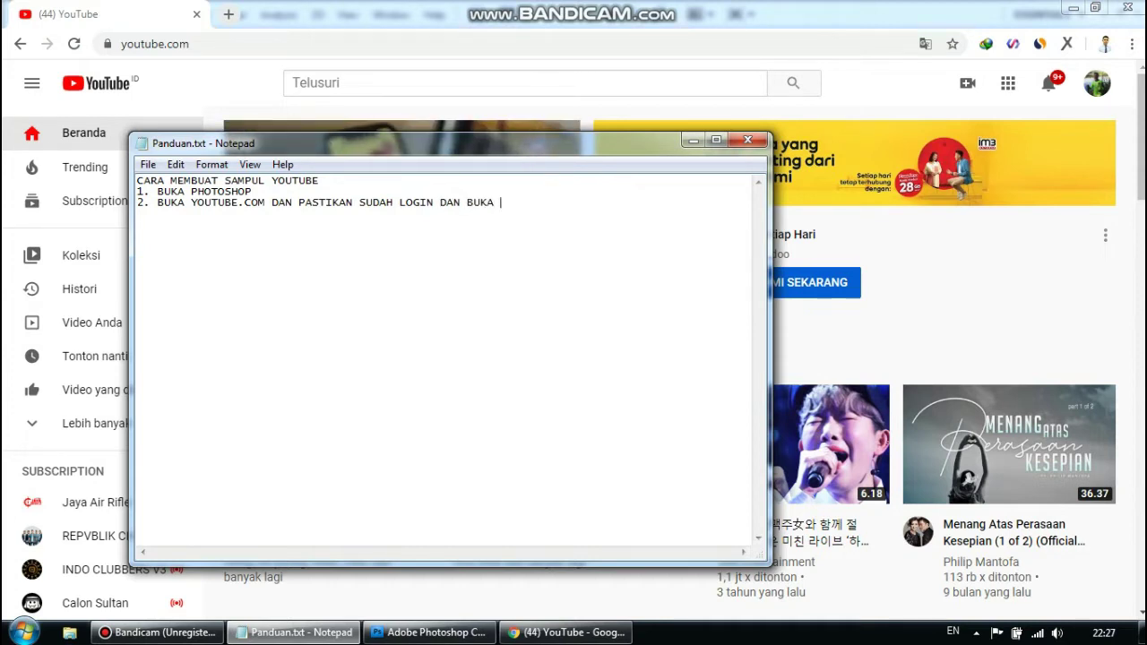
{"action": "type", "text": "DASH"}
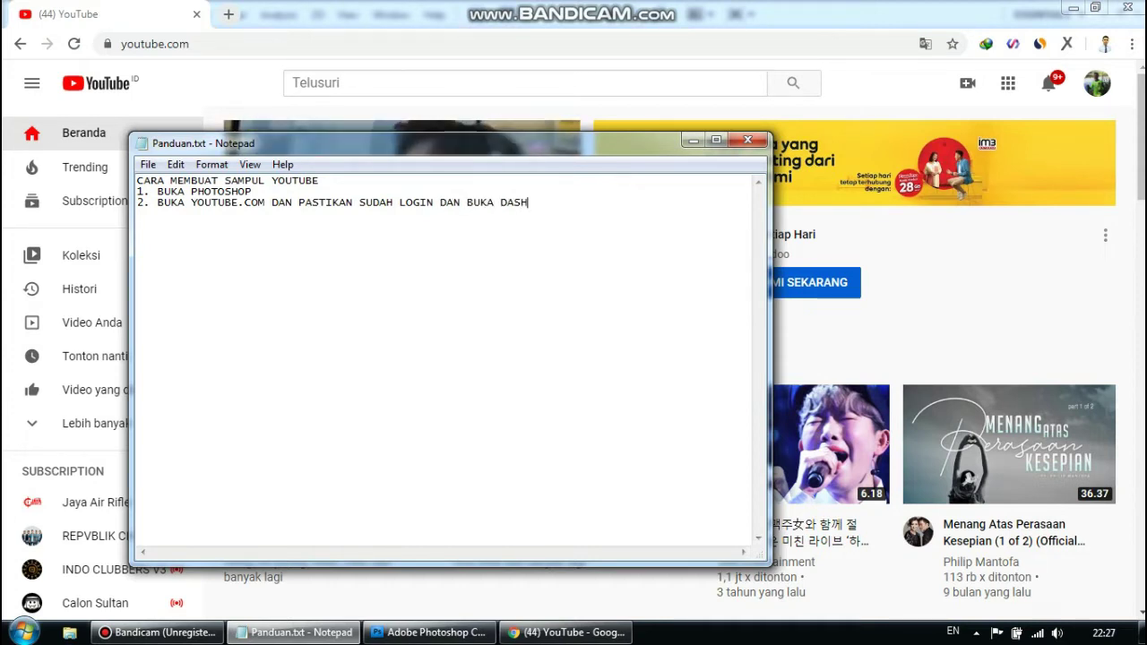
{"action": "type", "text": "BOARD"}
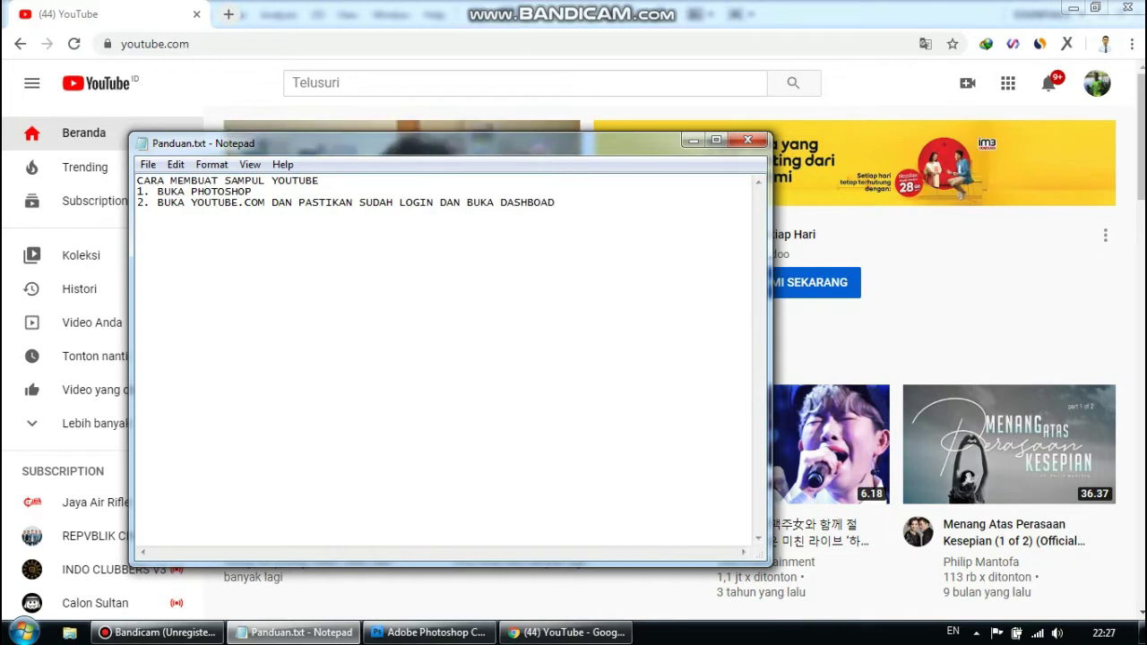
{"action": "type", "text": "D"}
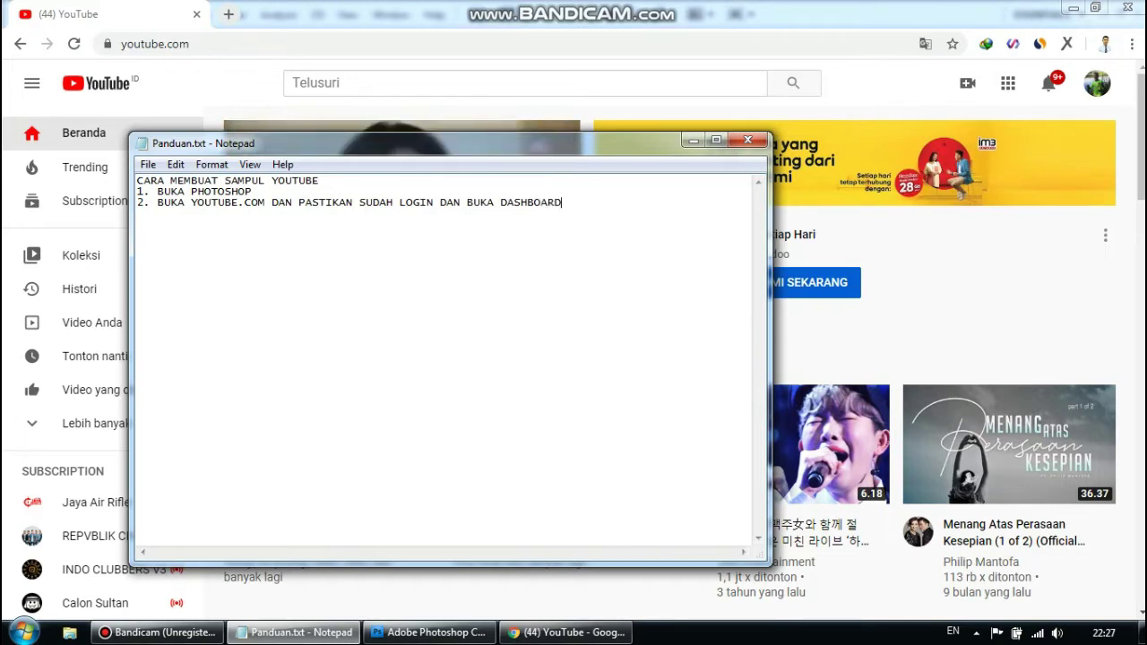
- Switch to Chrome and open your own YouTube channel page from the account options
{"action": "left_click", "coordinate": [566, 631]}
{"action": "left_click", "coordinate": [1097, 84]}
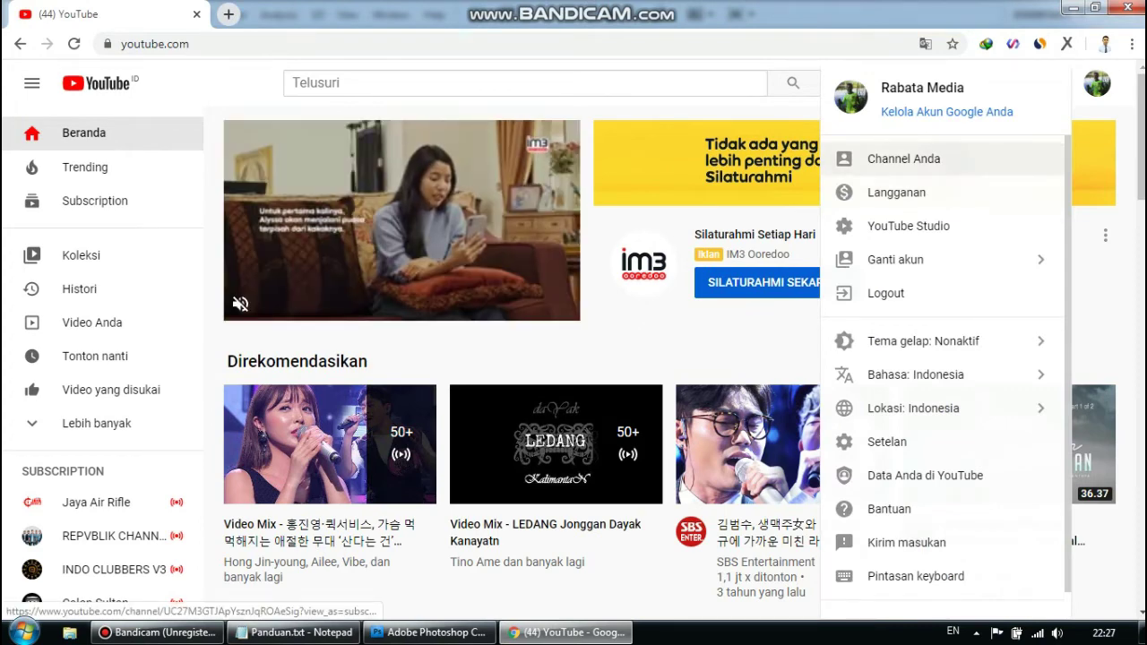
{"action": "left_click", "coordinate": [904, 158]}
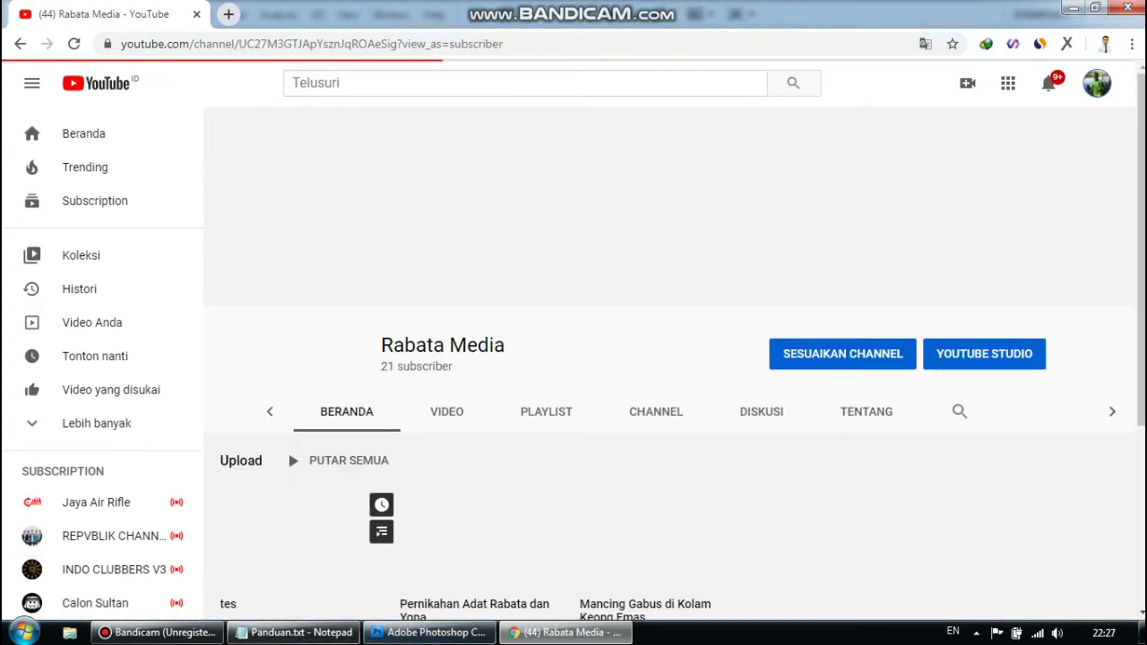
- Switch to the Panduan.txt notes and finish line 2 with "CHANNEL ANDA"
{"action": "left_click", "coordinate": [294, 632]}
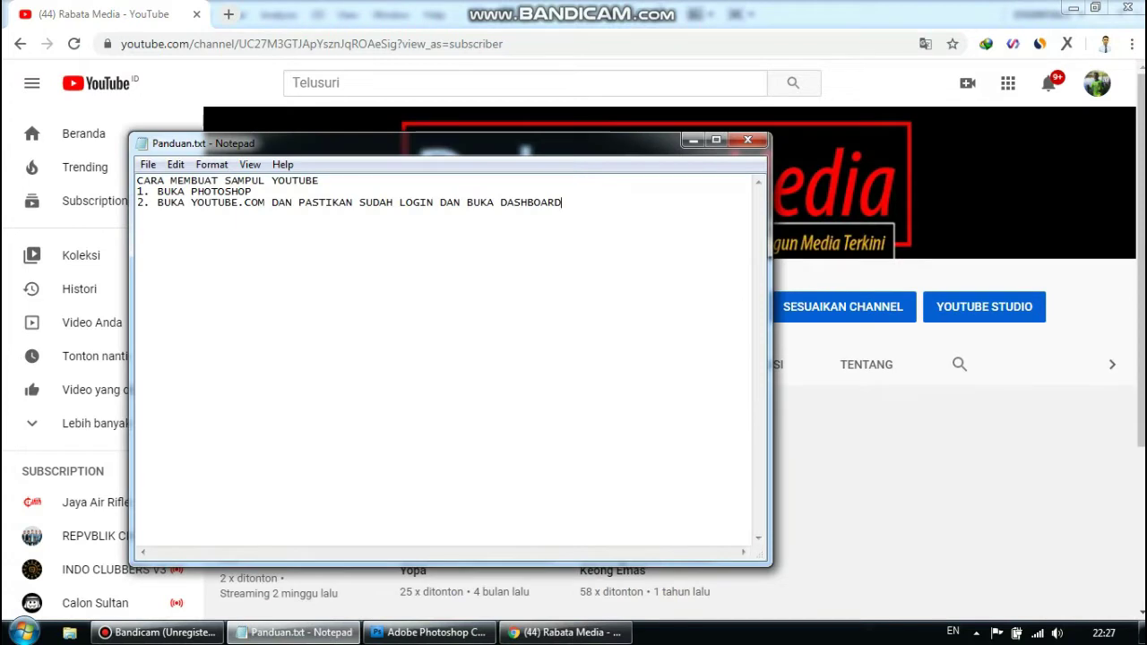
{"action": "type", "text": "NNEL ANDA"}
- Return to Chrome and open the header image upload dialog for the channel
{"action": "key", "text": "alt+Tab"}
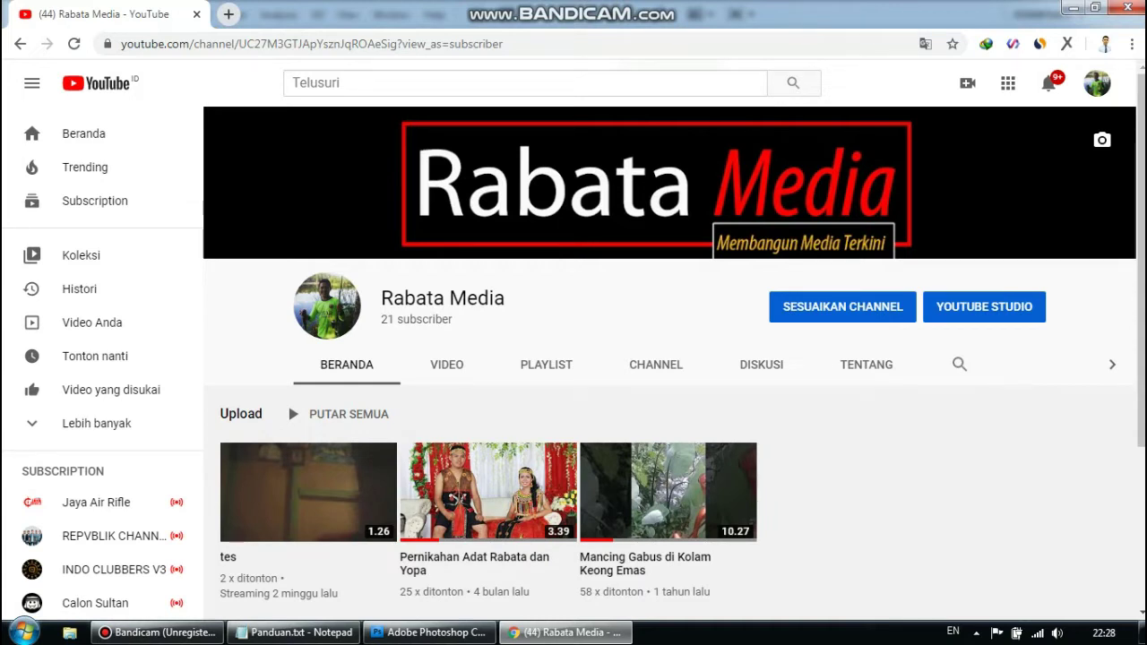
{"action": "left_click", "coordinate": [1103, 140]}
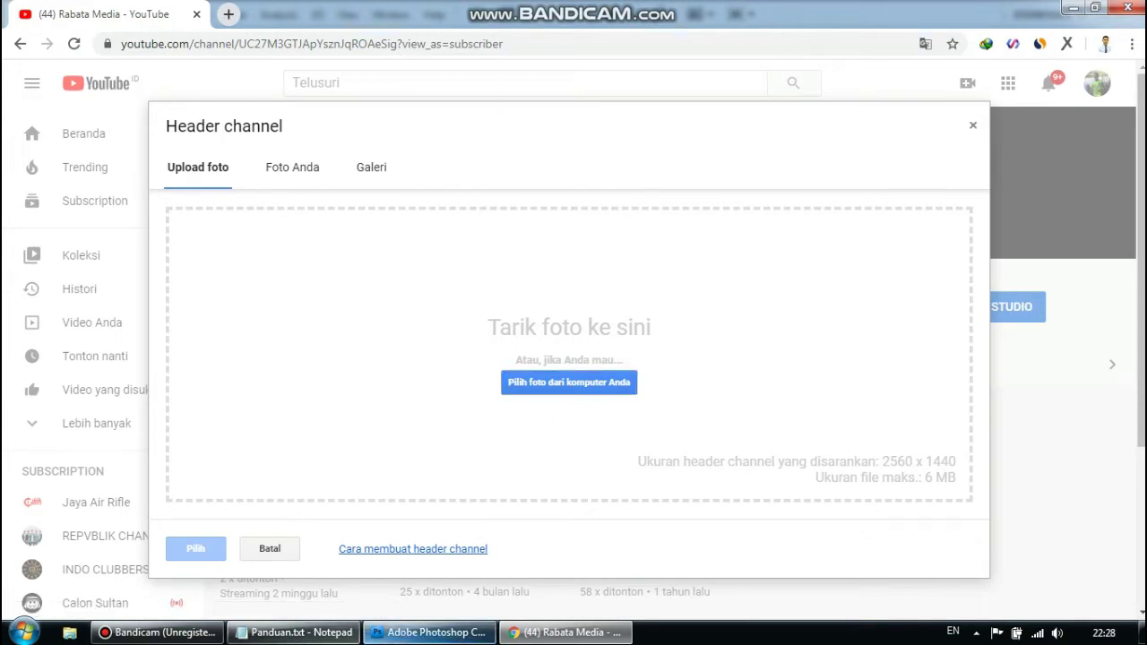
- Add the line "3. BUAT UKURAN GAMBAR SESUAI DENGAN SARAN YOUTUBE YAKNI: 2560 X 1440" to the Panduan.txt notes
{"action": "left_click", "coordinate": [294, 633]}
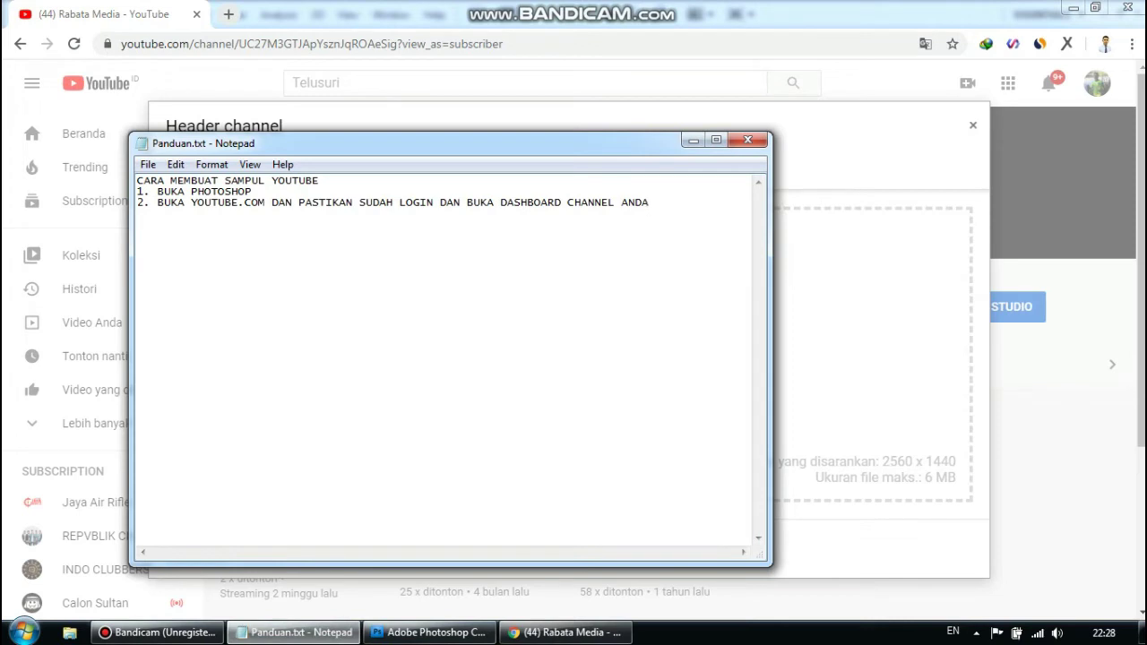
{"action": "type", "text": "BUAT UKURAN GAMBAR SE"}
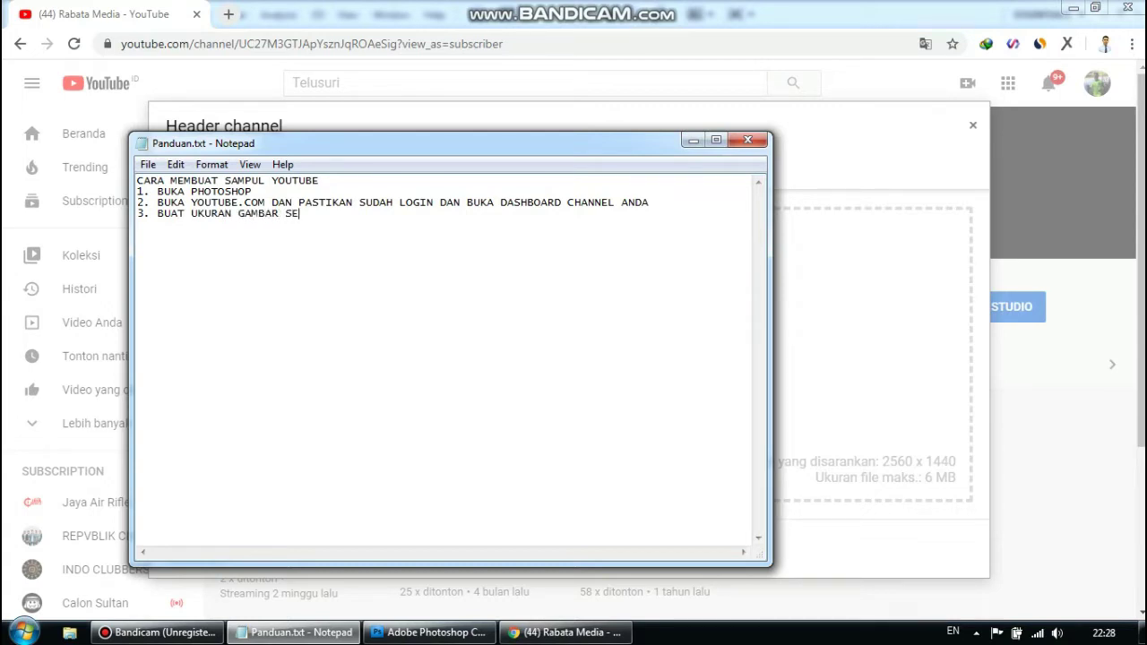
{"action": "type", "text": "SUAI DENGAN "}
{"action": "type", "text": "SRA"}
{"action": "type", "text": "RAN"}
{"action": "type", "text": " YO"}
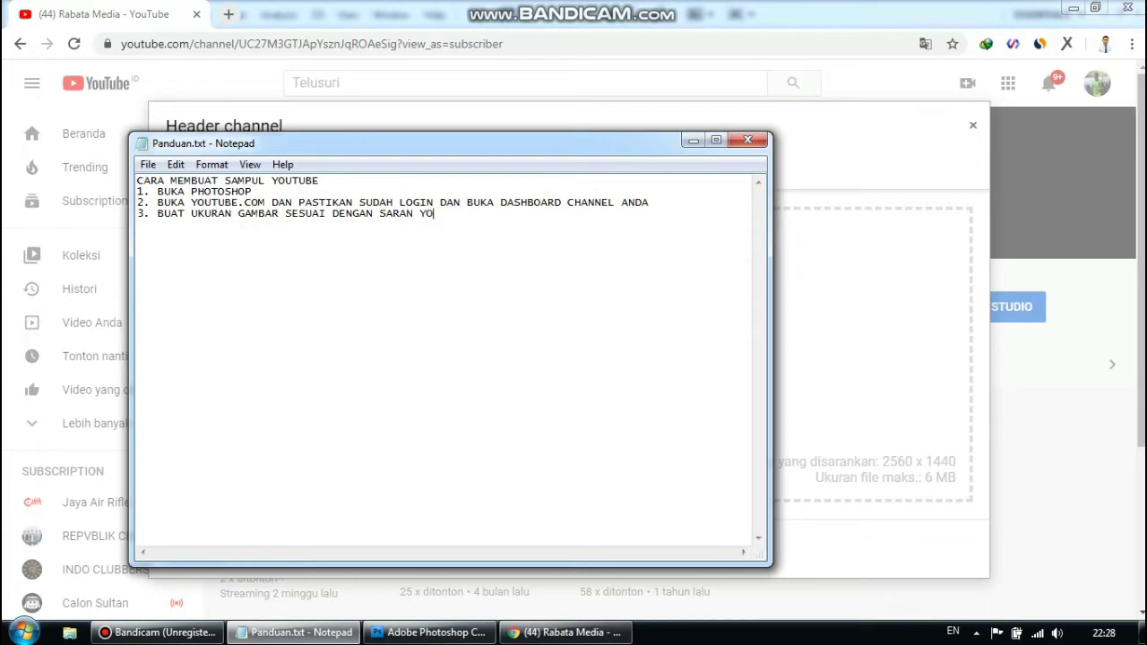
{"action": "type", "text": "UTUBE YAKNI: 2560 X"}
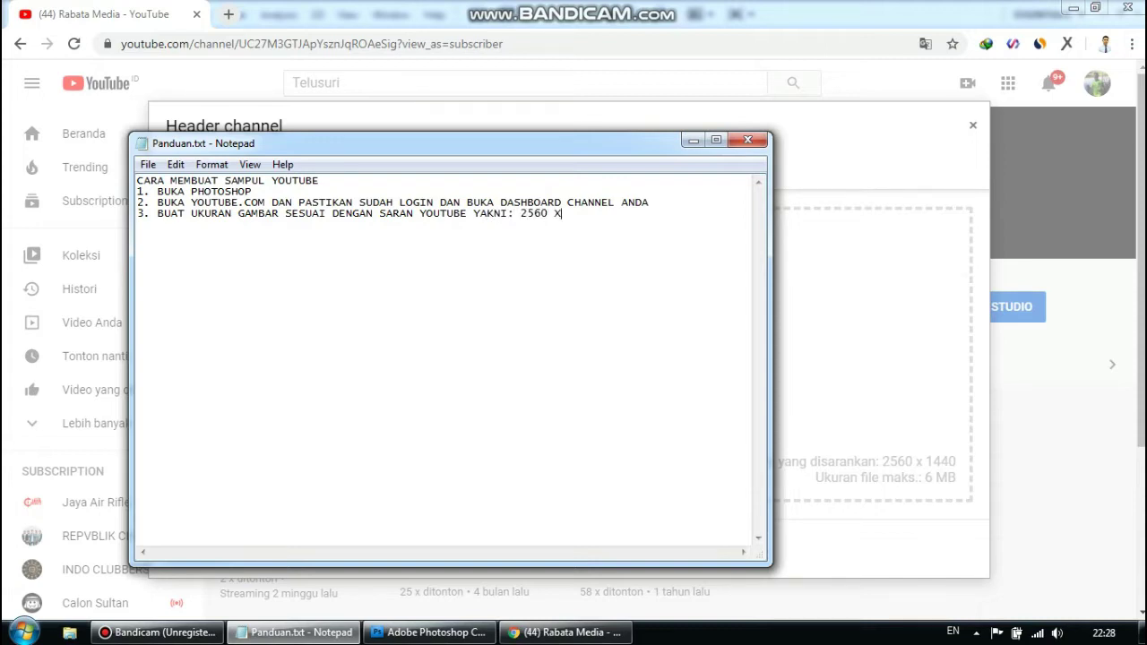
{"action": "type", "text": " 1440"}
- Switch to Photoshop and open the settings for a new document
{"action": "left_click", "coordinate": [428, 632]}
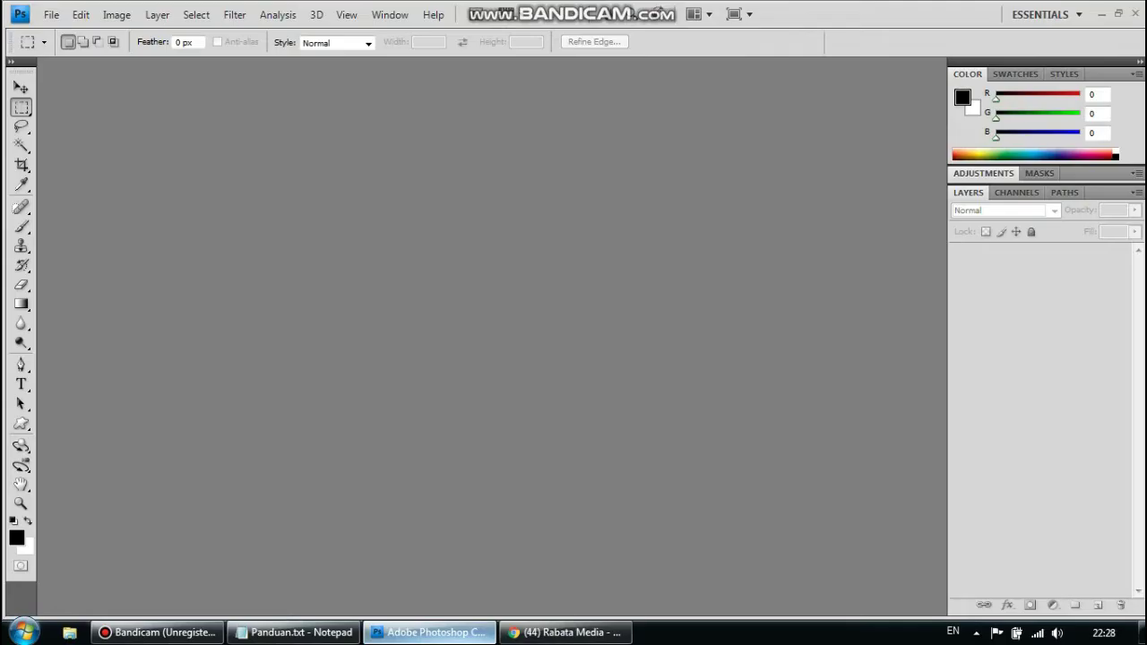
{"action": "left_click", "coordinate": [51, 14]}
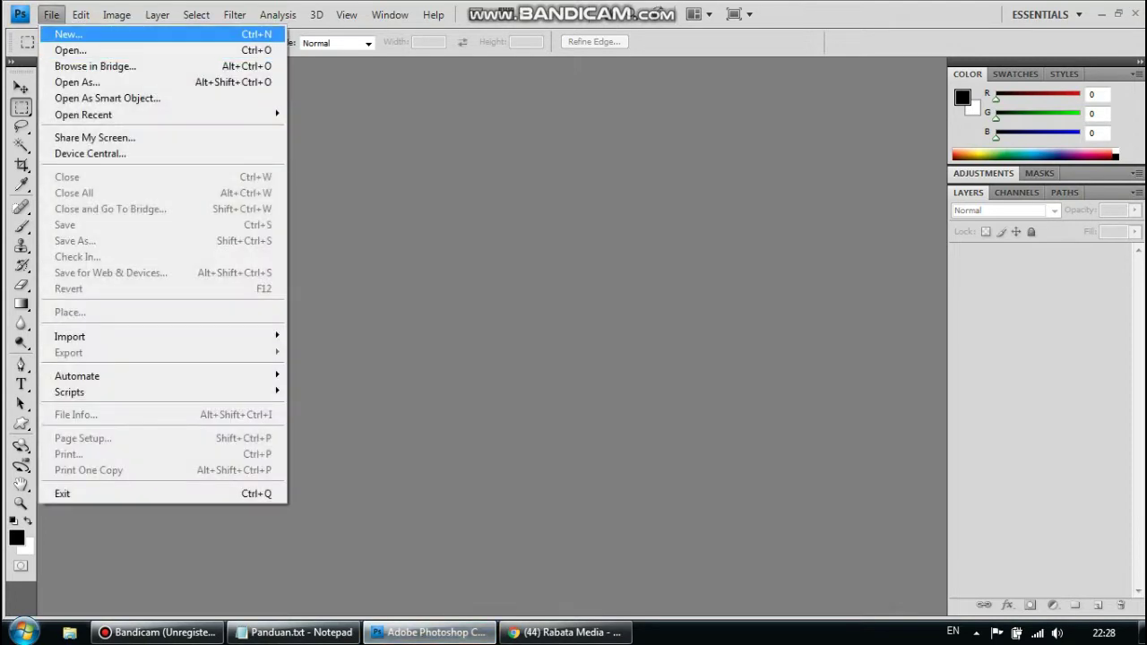
{"action": "left_click", "coordinate": [72, 33]}
{"action": "left_click", "coordinate": [621, 171]}
{"action": "left_click", "coordinate": [621, 170]}
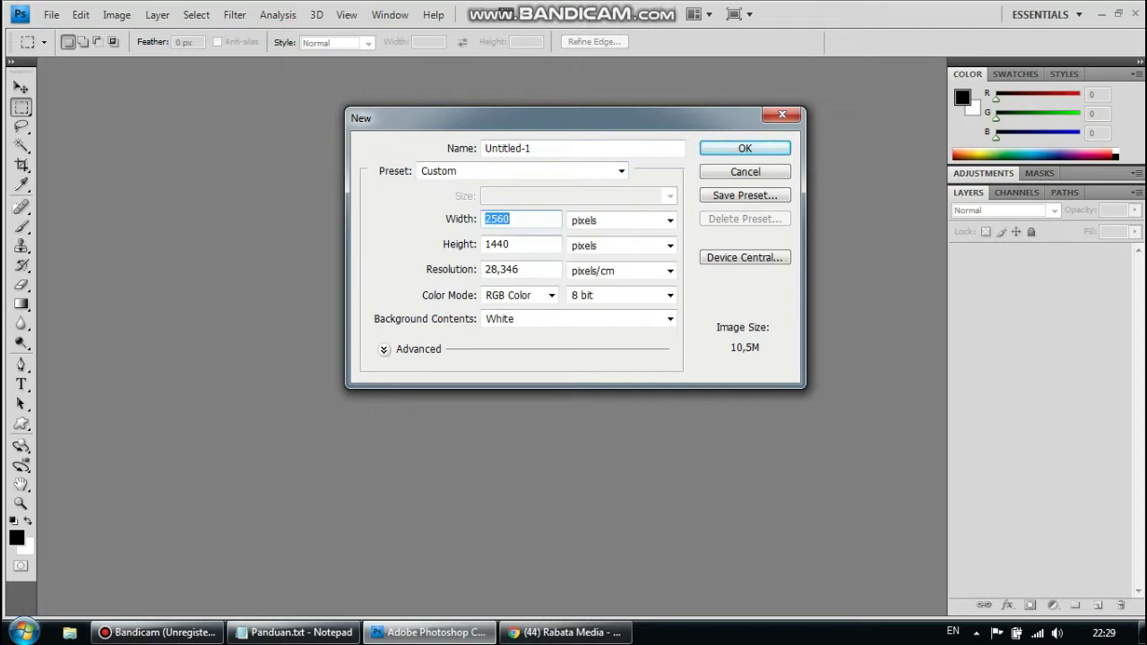
{"action": "key", "text": "Tab"}
{"action": "key", "text": "shift+Tab"}
{"action": "key", "text": "Tab"}
- Check the recommended header size in Chrome, and set the new Photoshop document to 2560 pixels wide and 1440 pixels high
{"action": "left_click", "coordinate": [565, 632]}
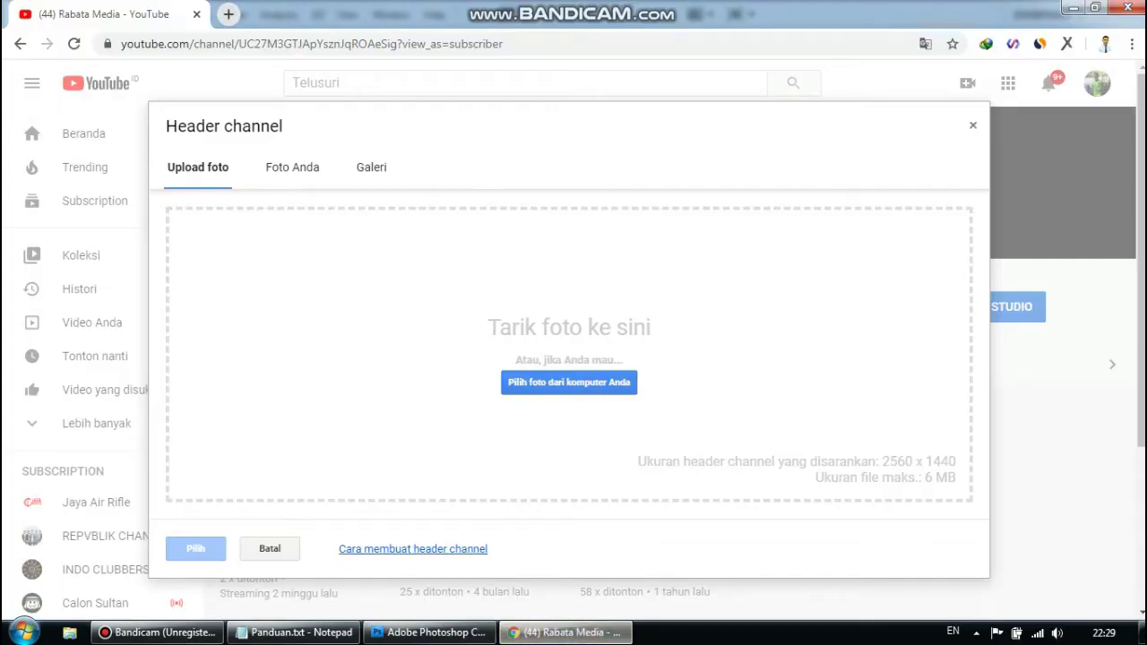
{"action": "left_click", "coordinate": [429, 633]}
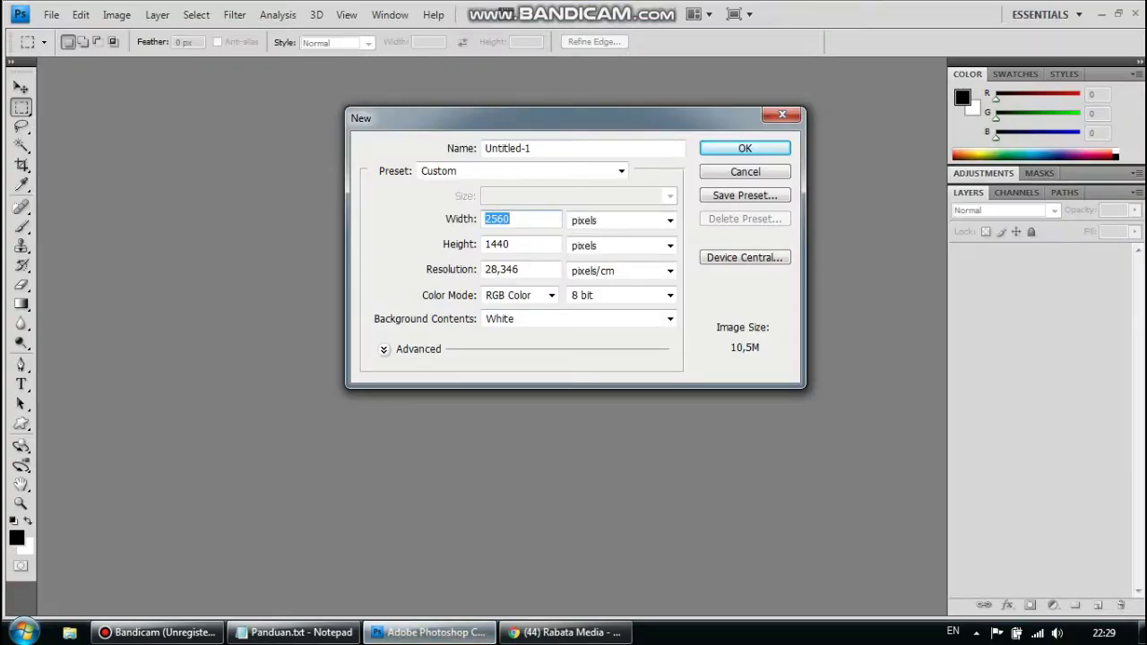
{"action": "left_click", "coordinate": [509, 219]}
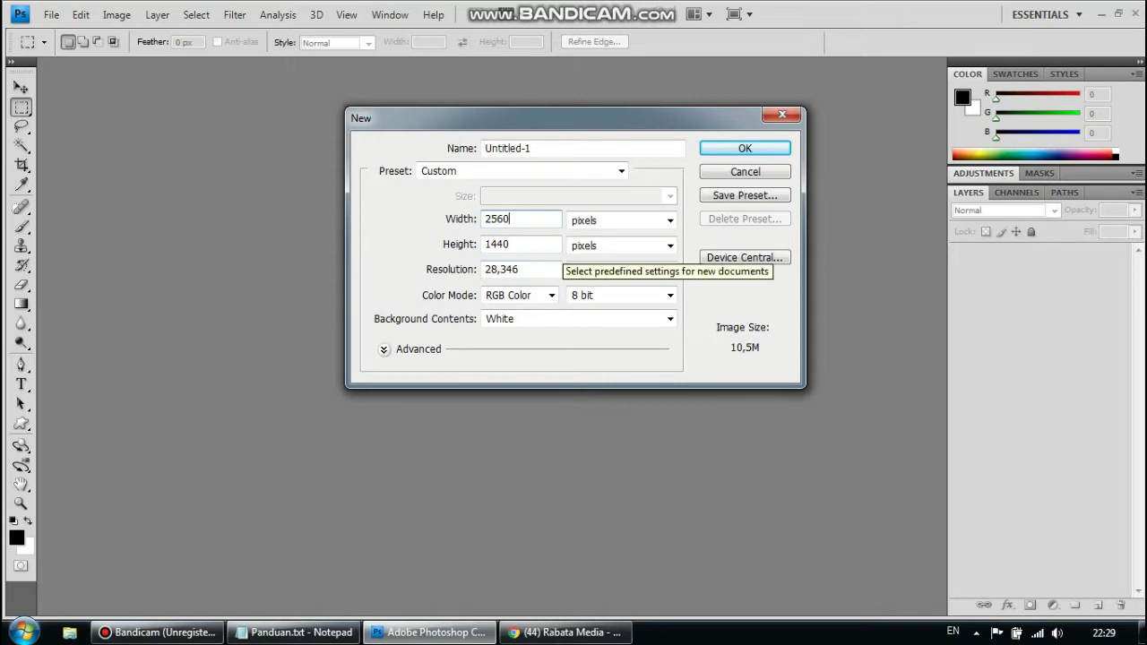
{"action": "key", "text": "BackSpace"}
{"action": "key", "text": "BackSpace"}
{"action": "key", "text": "BackSpace"}
{"action": "key", "text": "BackSpace"}
{"action": "type", "text": "2"}
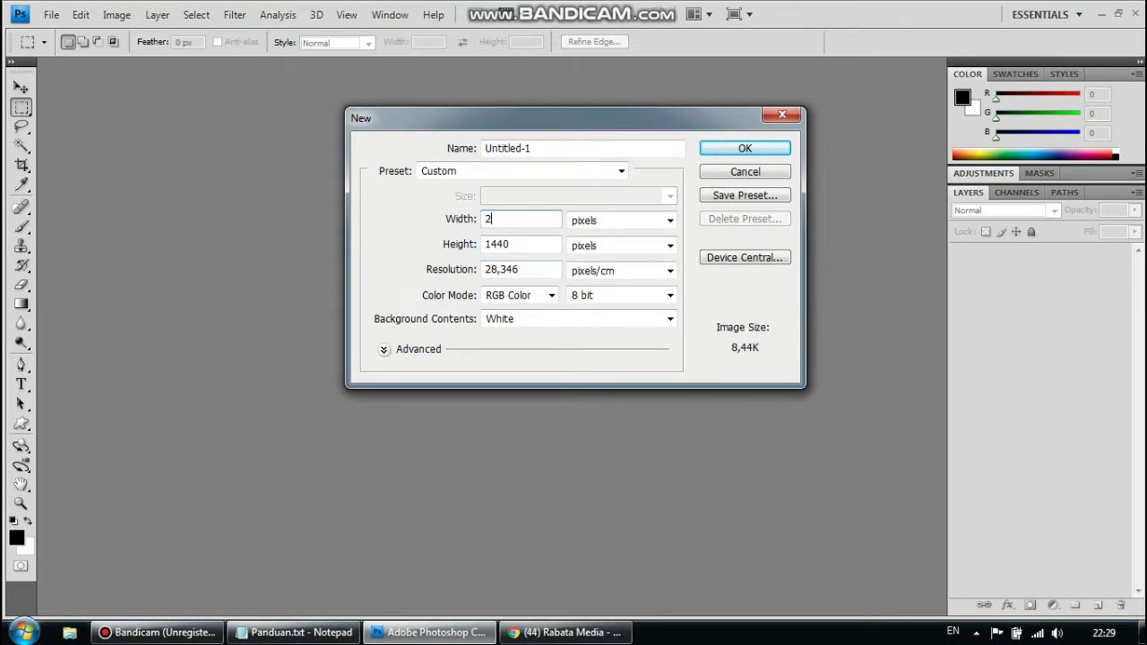
{"action": "type", "text": "560"}
{"action": "key", "text": "Tab"}
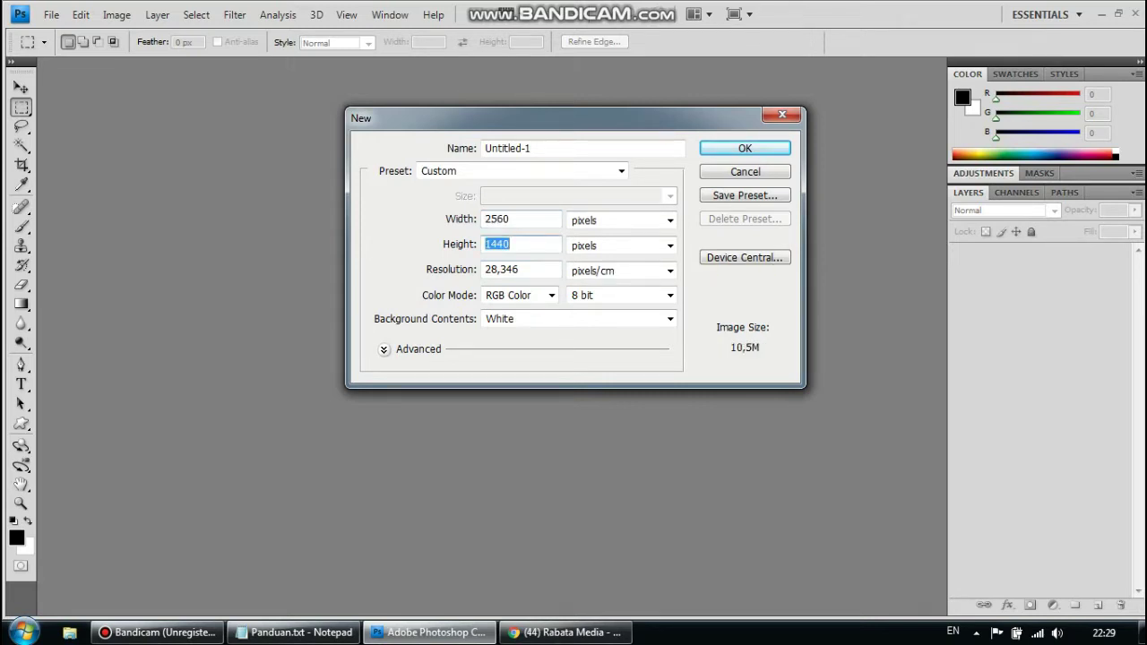
{"action": "type", "text": "1440"}
- Switch to the Panduan.txt notes and append "(SILAHKAN DI SESUAIKAN" to line 3
{"action": "left_click", "coordinate": [565, 633]}
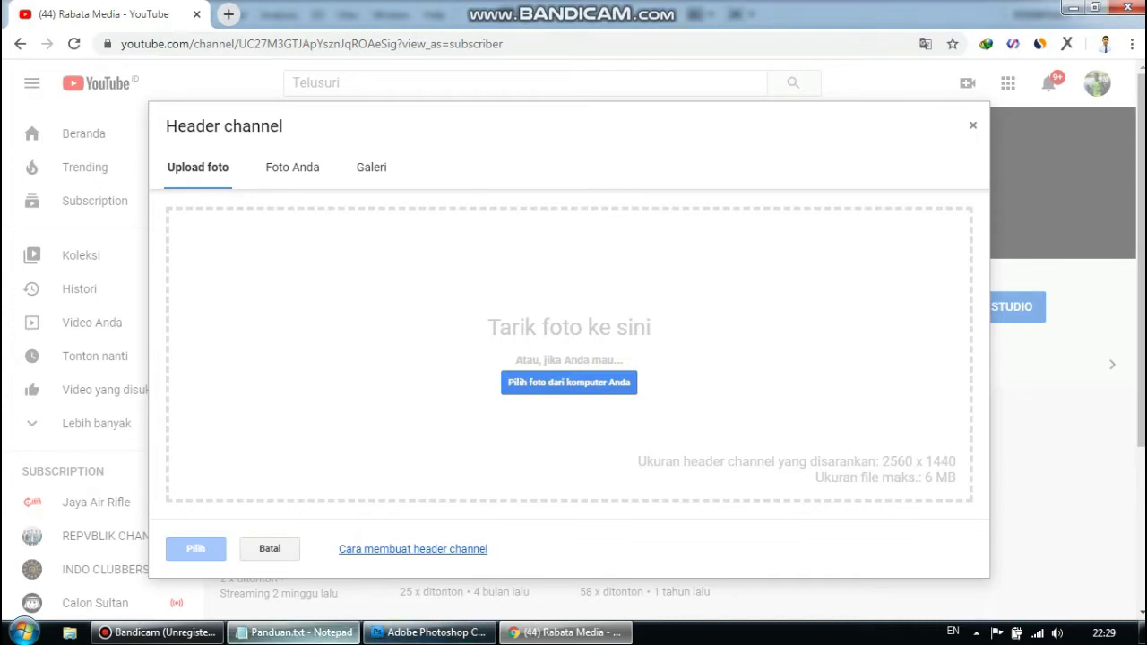
{"action": "left_click", "coordinate": [295, 633]}
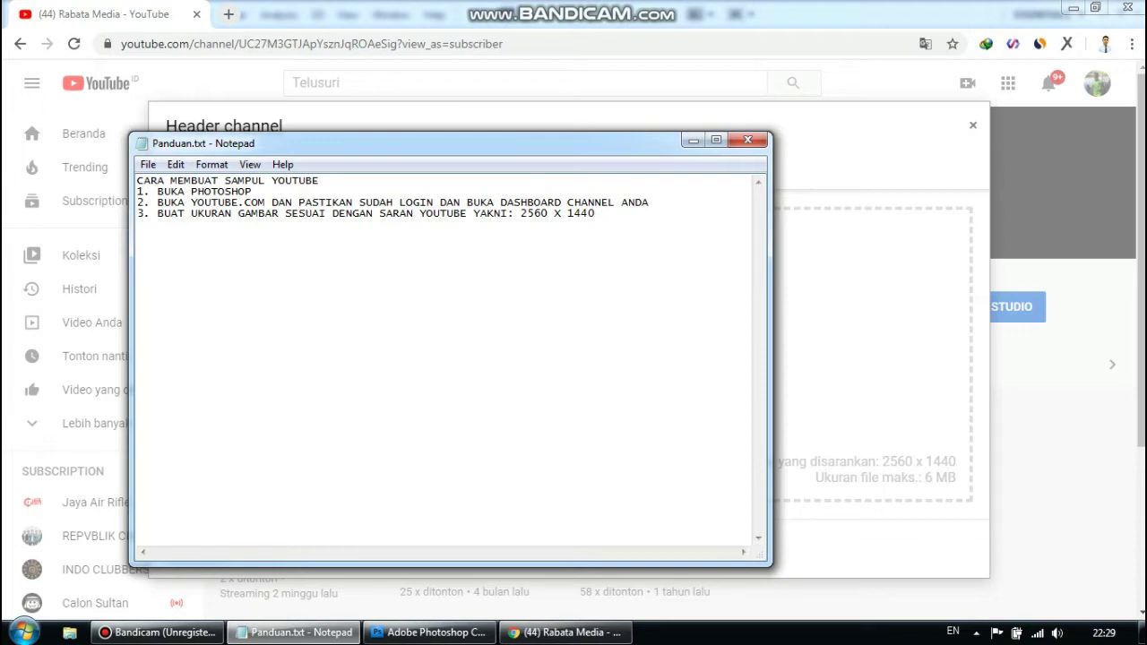
{"action": "type", "text": "(SILAHKAN DI SESUAIKAN"}
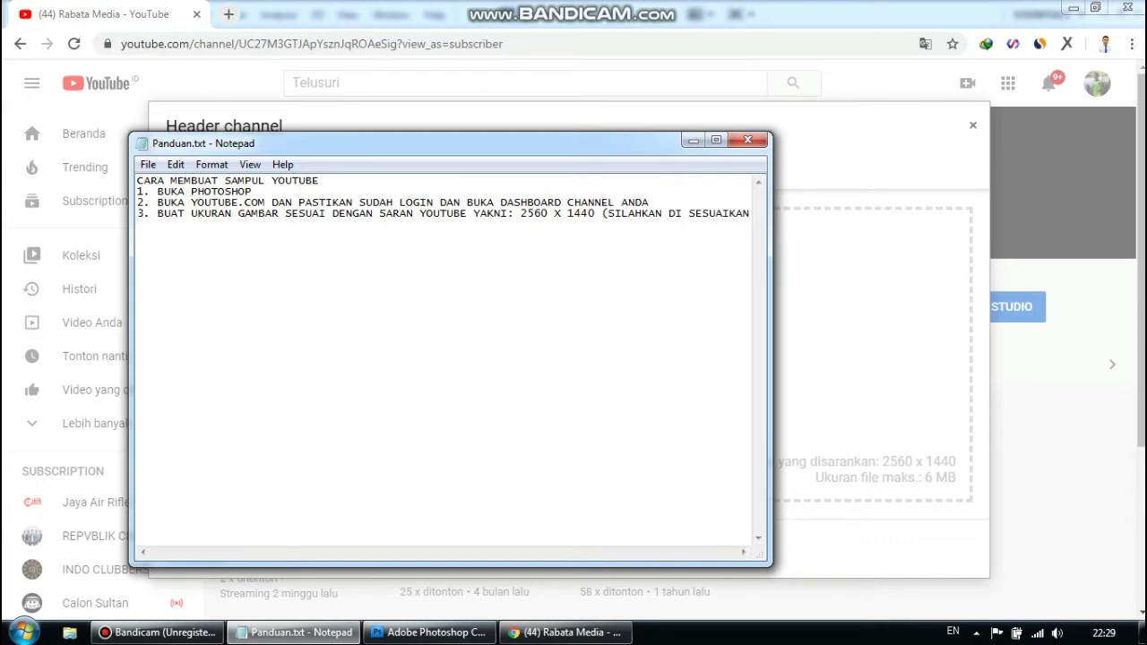
- Return to Photoshop and create the 2560 x 1440 pixel document with a white background
{"action": "left_click", "coordinate": [431, 632]}
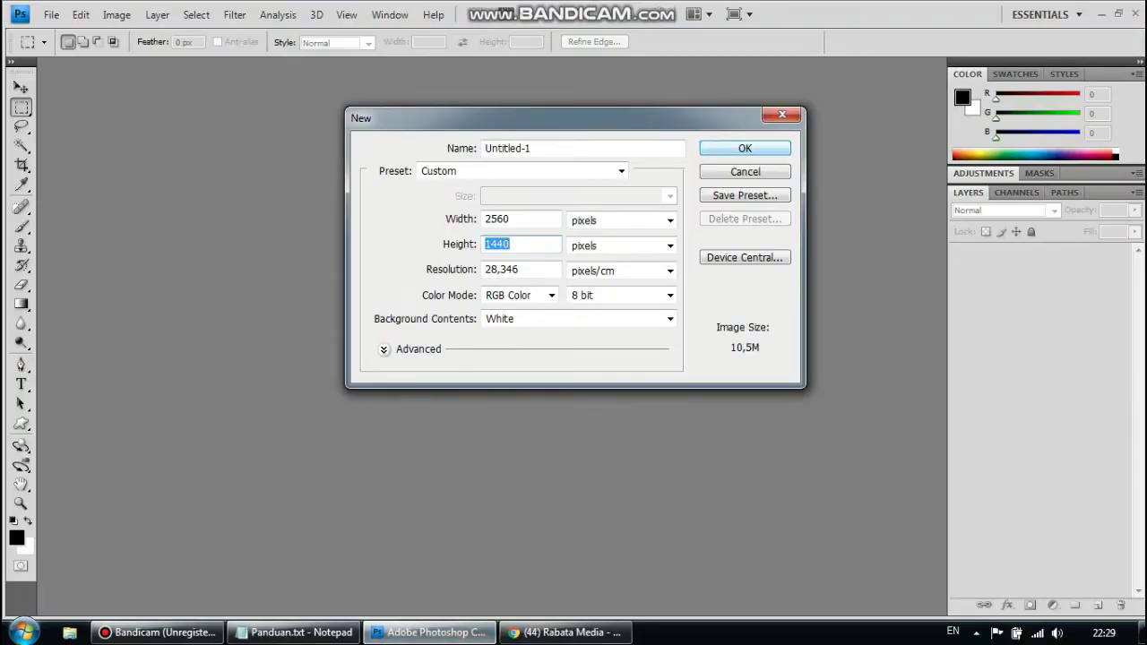
{"action": "key", "text": "Return"}
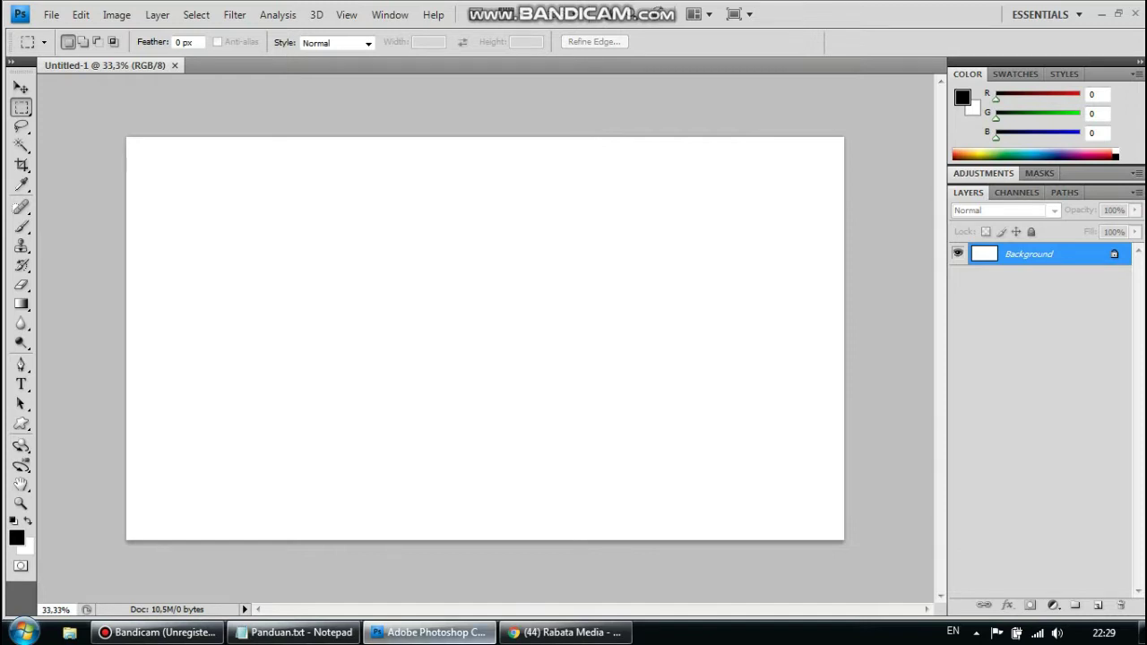
- Add the line "4. IKUTI LANGKAH INI ATAU SESUAI DENGAN GAMBAR ANDA" to the Panduan.txt notes
{"action": "left_click", "coordinate": [565, 633]}
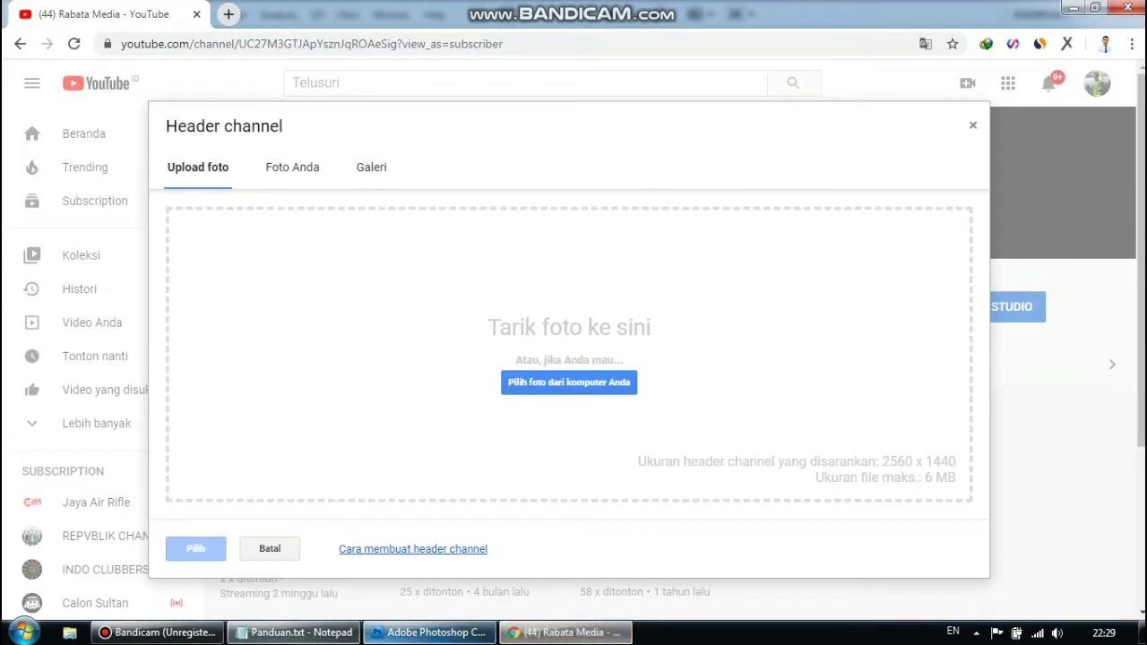
{"action": "left_click", "coordinate": [296, 633]}
{"action": "type", "text": "4. "}
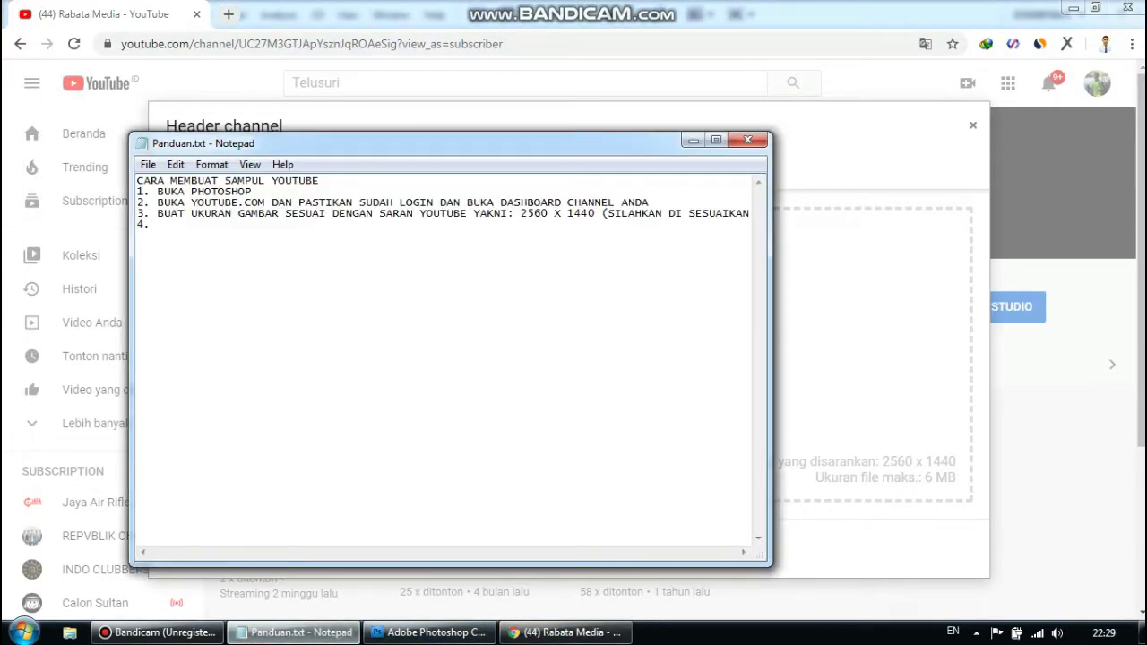
{"action": "type", "text": "IKUTI LANGKAH INI ATA"}
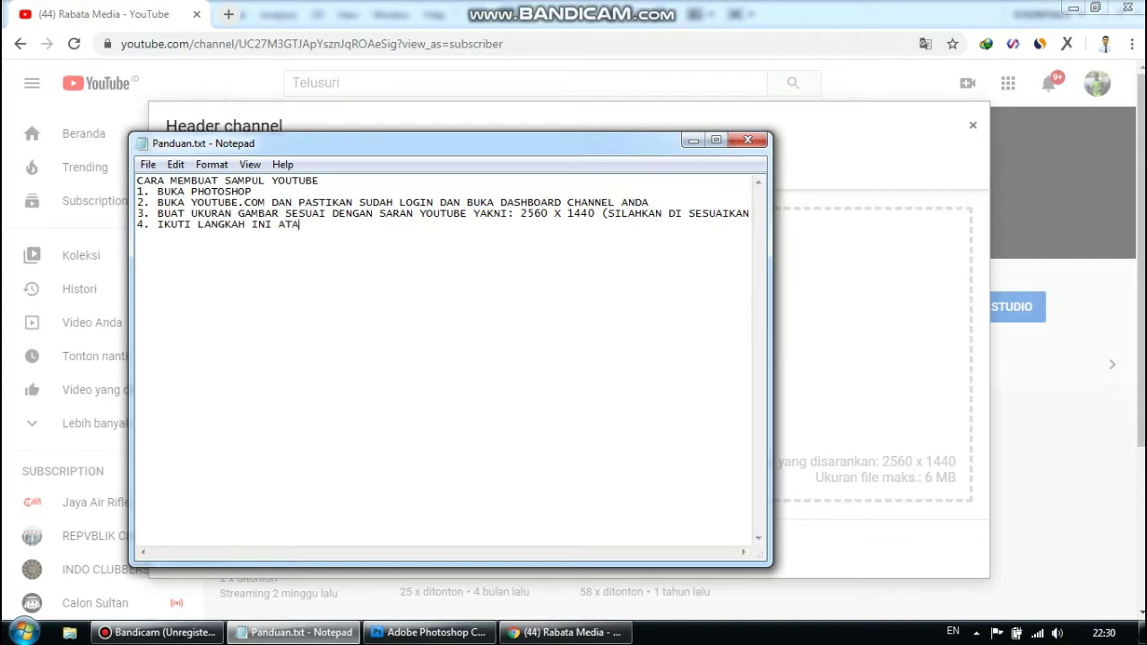
{"action": "type", "text": "U SESUAI DENGAN GAMBAR"}
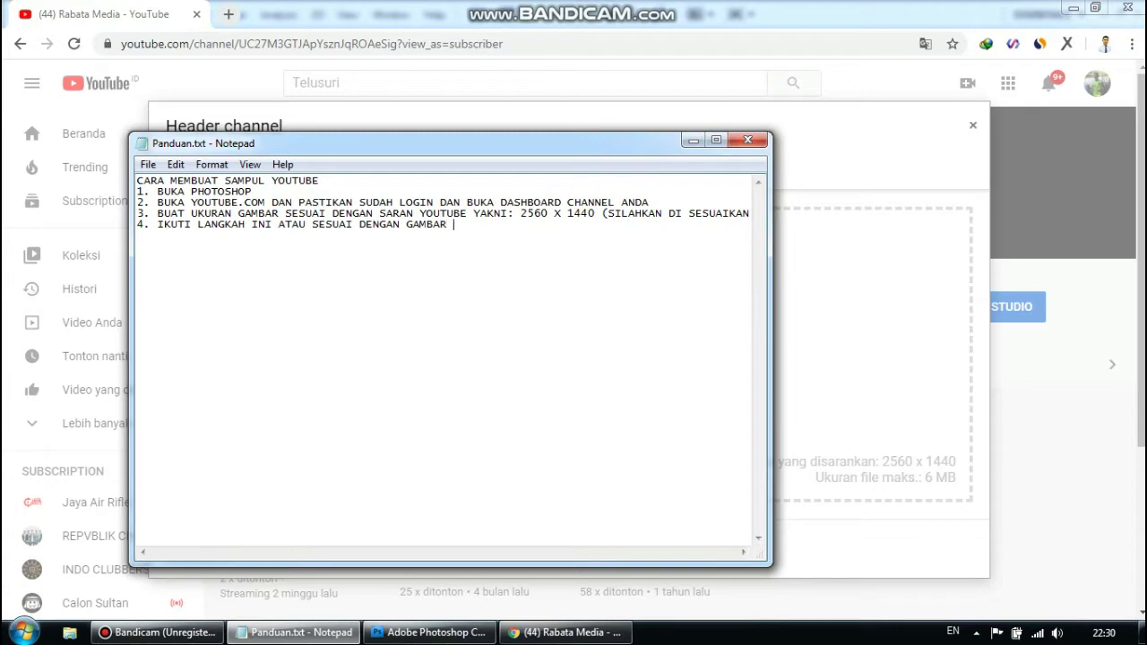
{"action": "type", "text": " ANDA"}
- Switch to Photoshop and add a new layer named LATAR above the background
{"action": "left_click", "coordinate": [429, 632]}
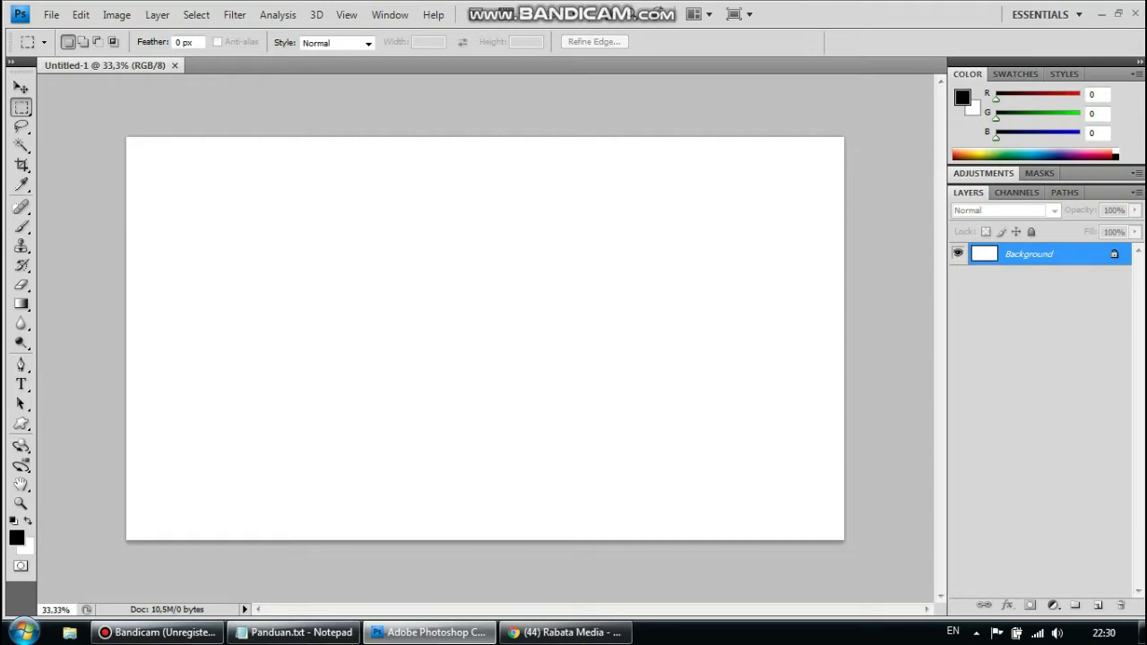
{"action": "left_click", "coordinate": [51, 14]}
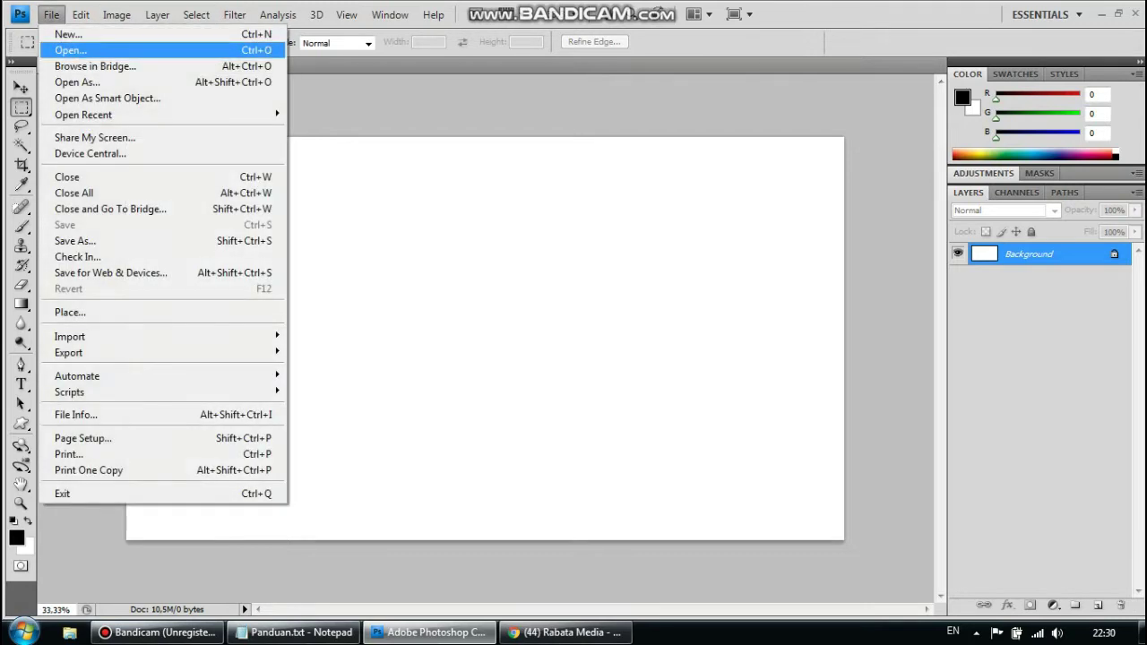
{"action": "left_click", "coordinate": [51, 14]}
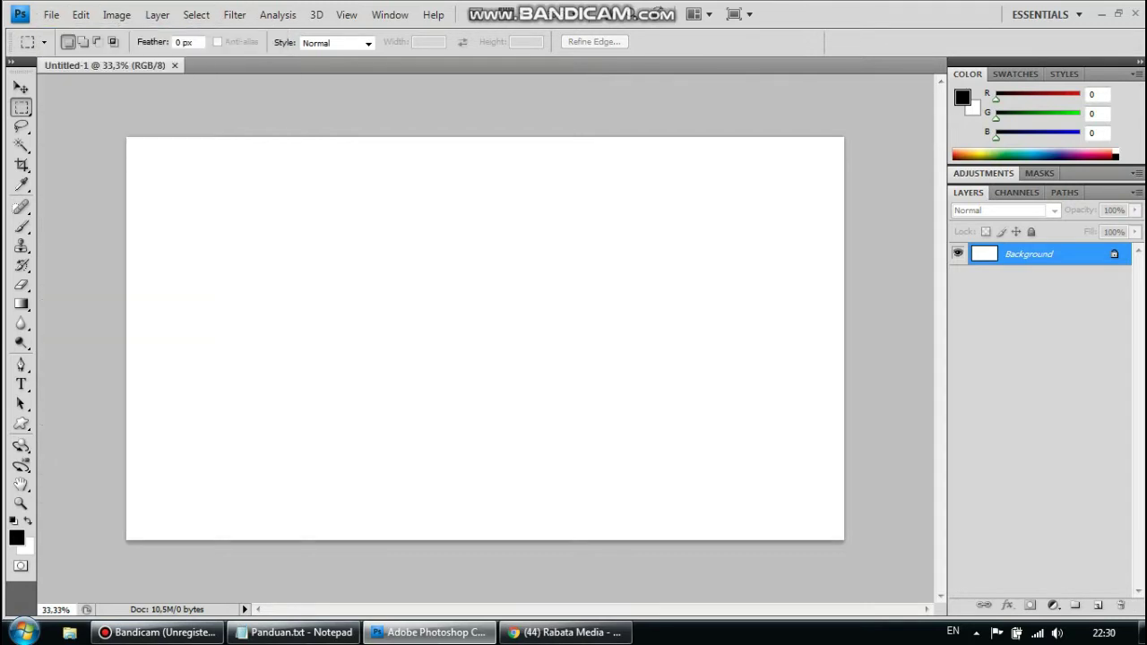
{"action": "left_click", "coordinate": [157, 14]}
{"action": "mouse_move", "coordinate": [166, 34]}
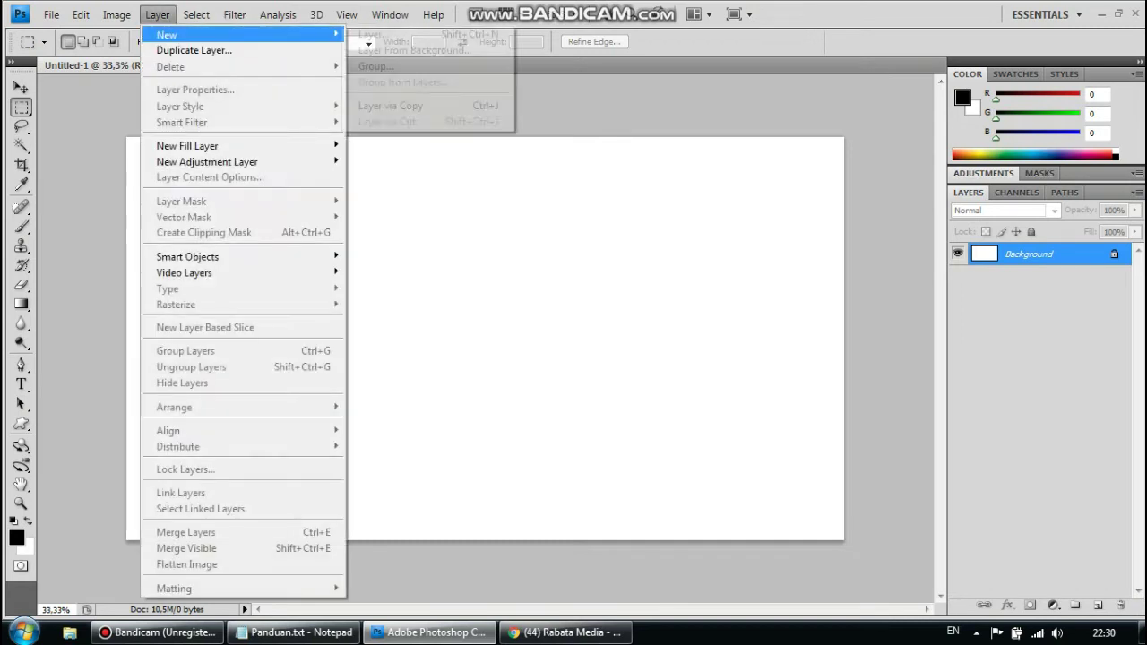
{"action": "left_click", "coordinate": [373, 34]}
{"action": "type", "text": "LATAR"}
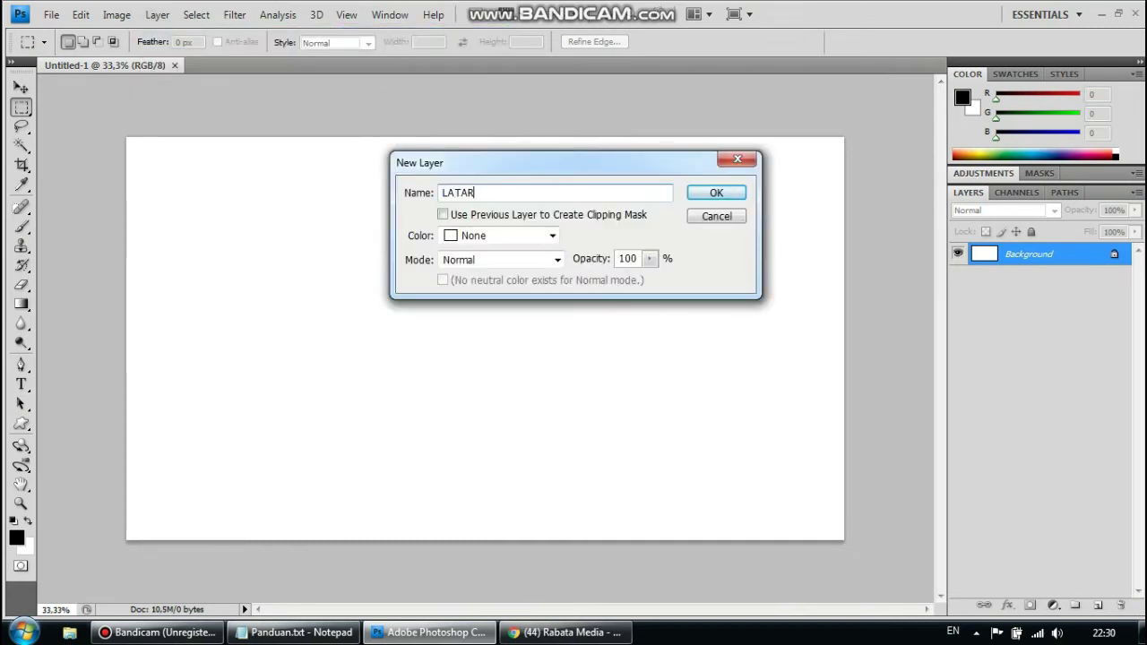
{"action": "key", "text": "Return"}
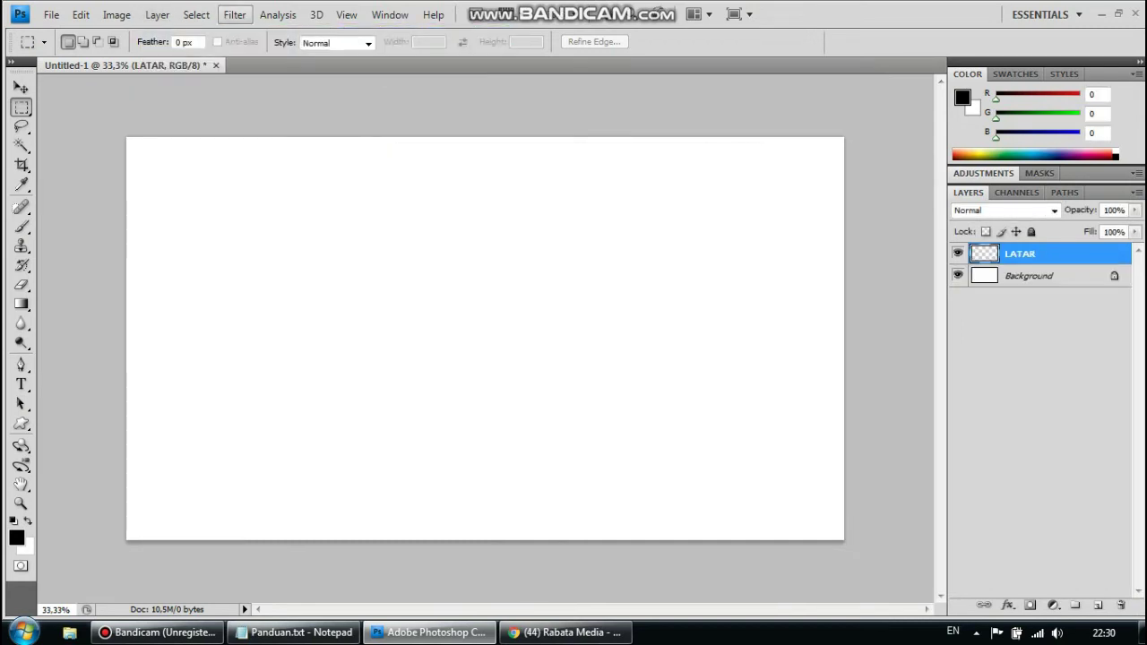
- Add another new layer named YOUTUBE above the LATAR layer
{"action": "left_click", "coordinate": [157, 14]}
{"action": "mouse_move", "coordinate": [166, 34]}
{"action": "left_click", "coordinate": [373, 34]}
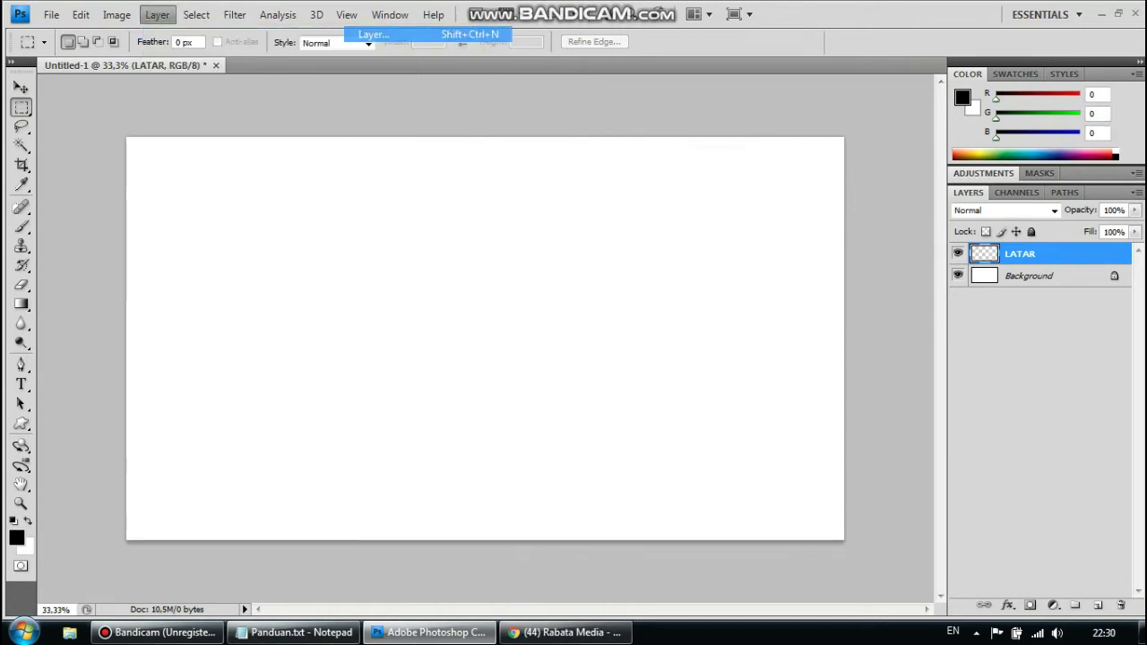
{"action": "type", "text": "YOUTUBE"}
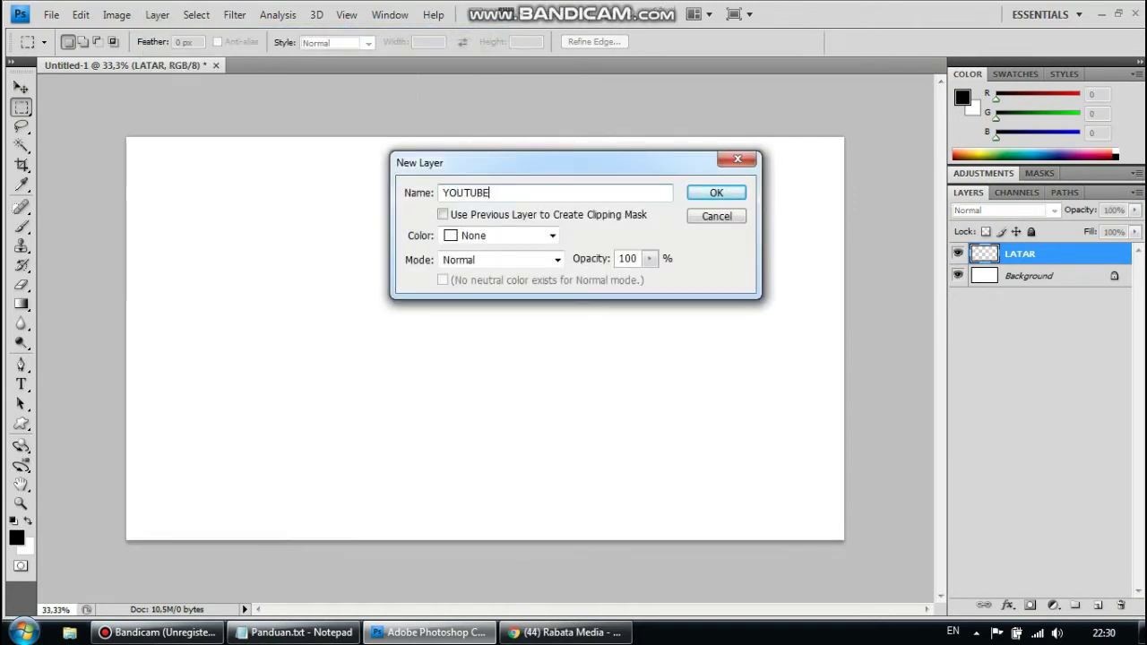
{"action": "key", "text": "Return"}
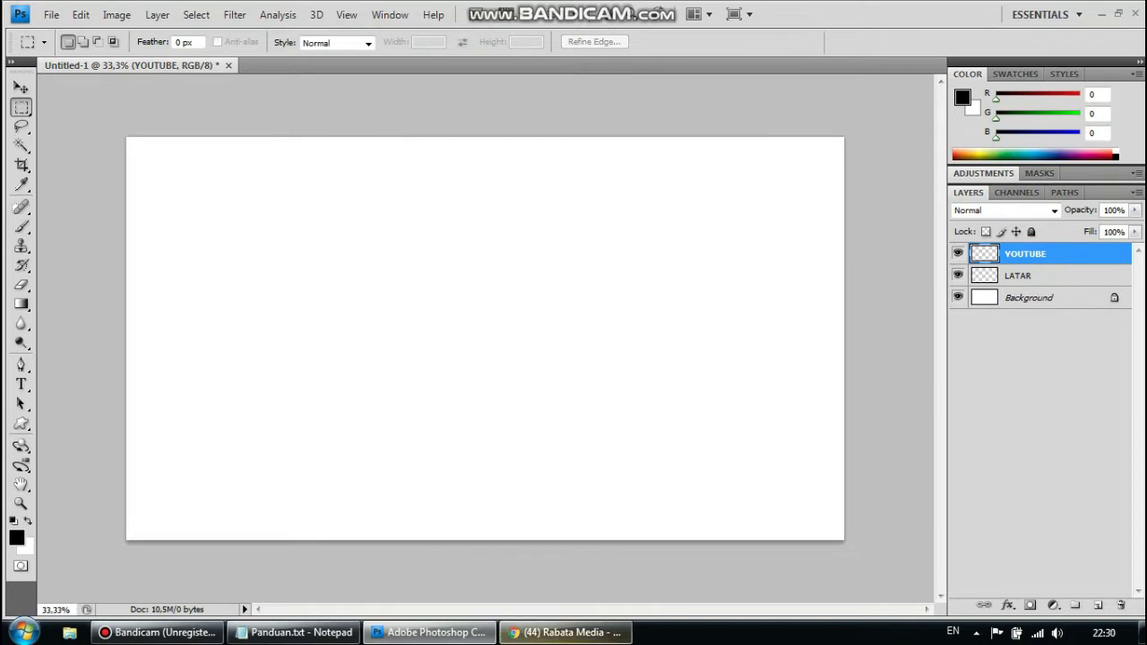
- Switch to the Panduan.txt notes and append "(JANGAN LUPA DOWNLOAD FILE LOGO YOUTUBE JIKA DIPERLUKAN" to line 4
{"action": "left_click", "coordinate": [296, 632]}
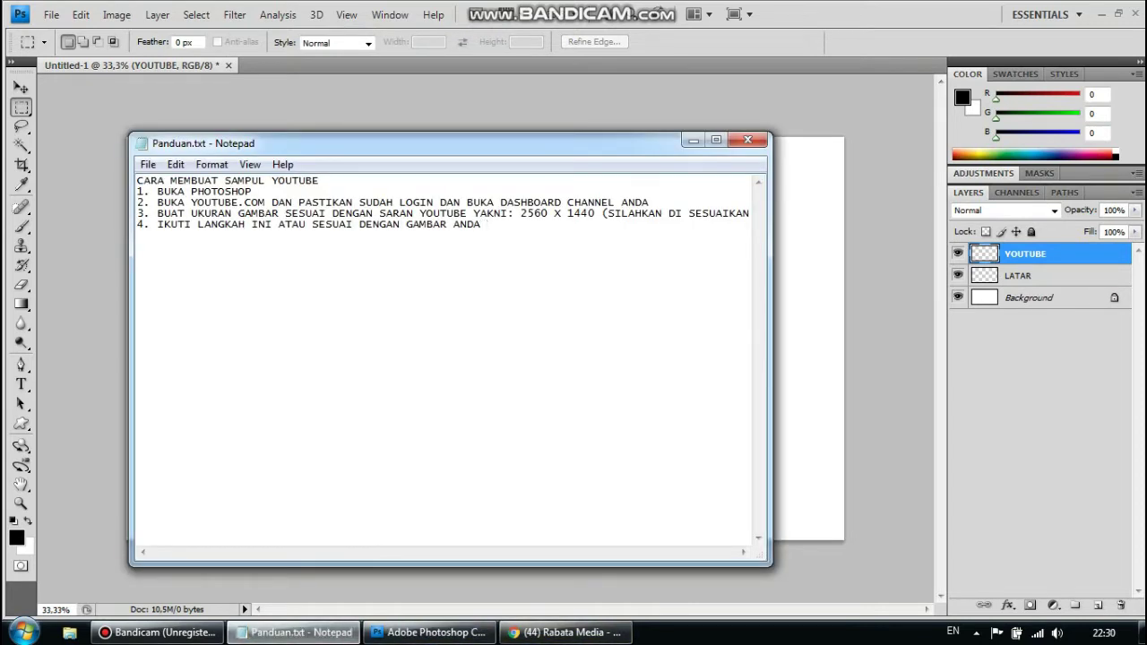
{"action": "type", "text": "(JANGHAN"}
{"action": "key", "text": "BackSpace"}
{"action": "key", "text": "BackSpace"}
{"action": "type", "text": "AN LUPA DOWNLOAD "}
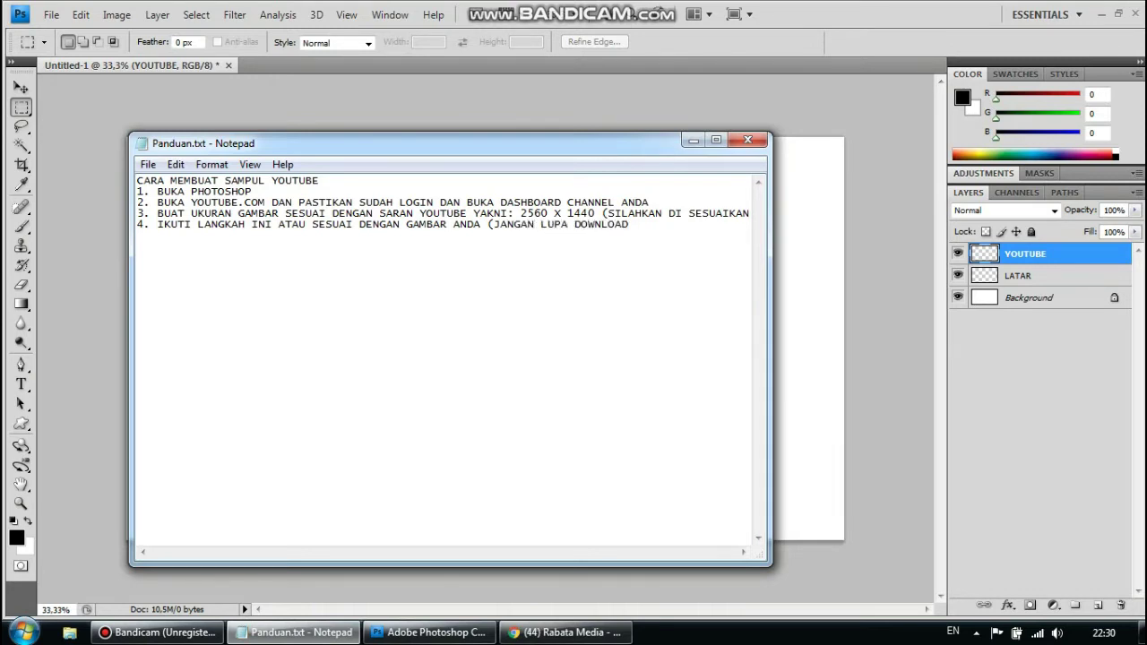
{"action": "type", "text": "FILE LOGO YOUTUBE JIK"}
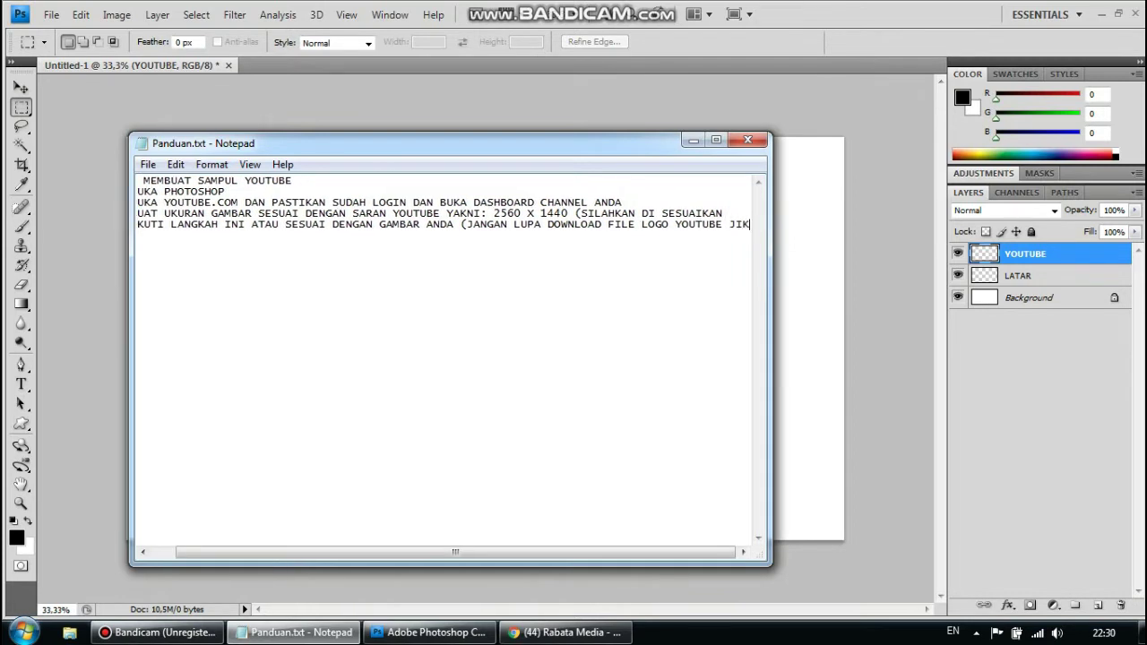
{"action": "type", "text": "A DIPERLUKAN"}
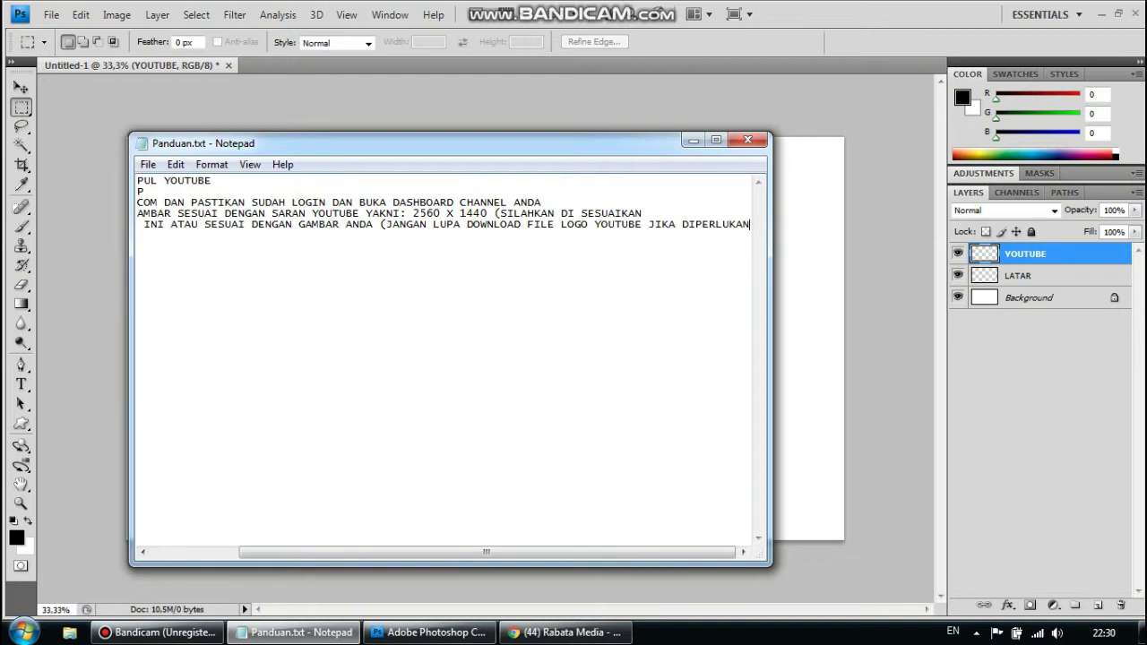
{"action": "key", "text": "Home"}
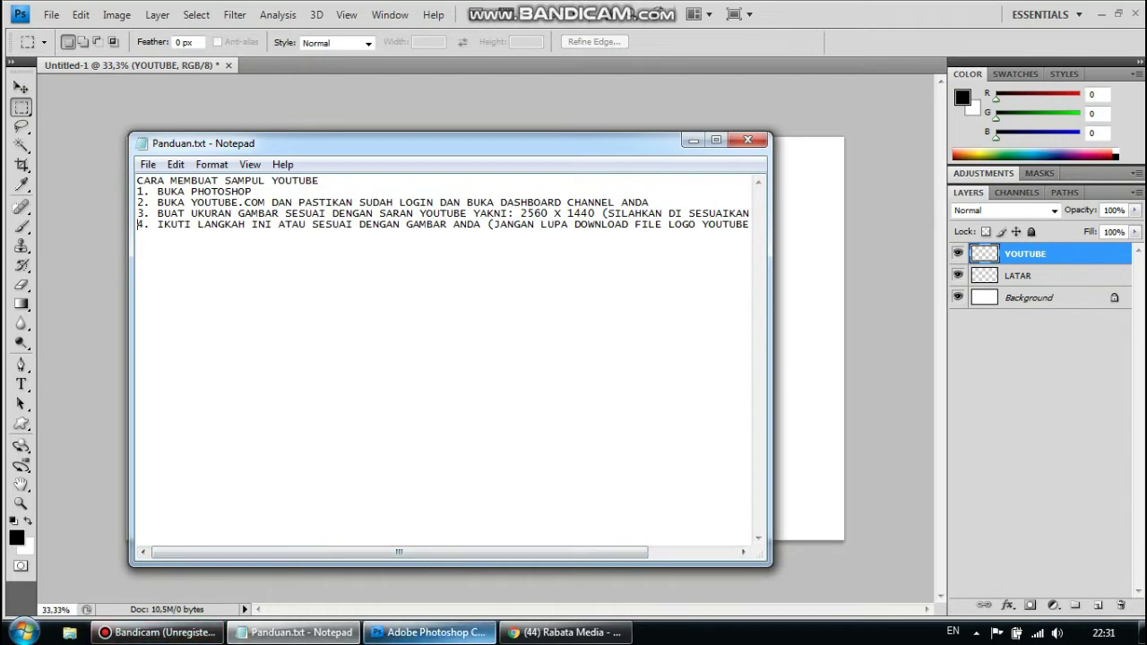
- Switch to Photoshop and add a horizontal text layer for the channel name "rabata media" on the canvas
{"action": "mouse_move", "coordinate": [565, 633]}
{"action": "left_click", "coordinate": [430, 632]}
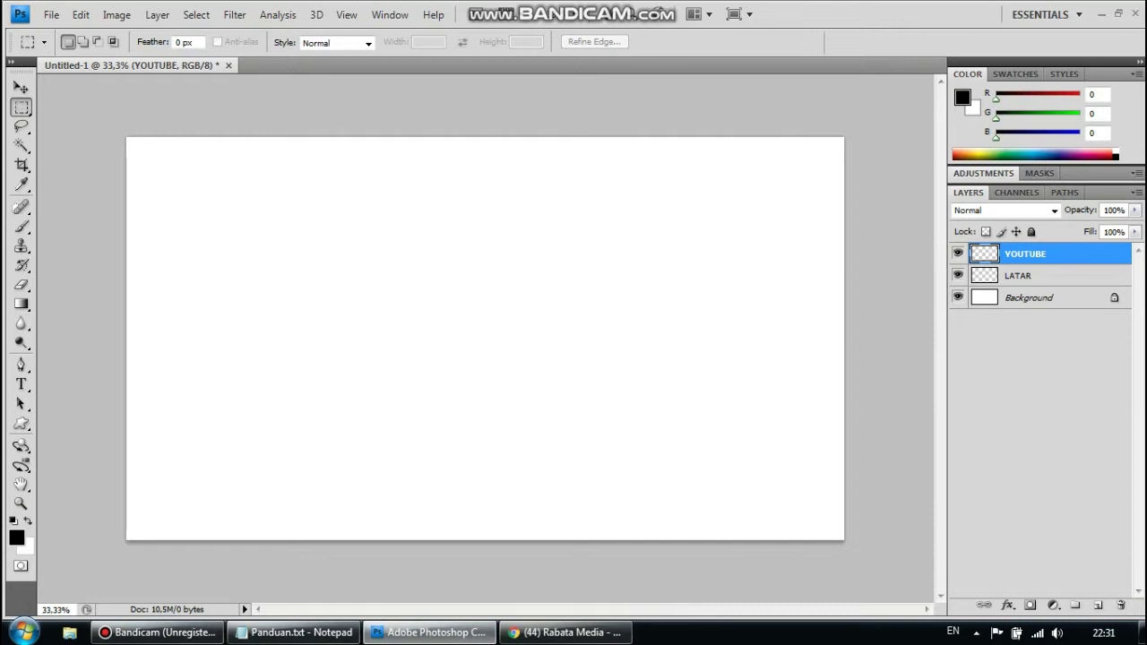
{"action": "left_click", "coordinate": [1040, 275]}
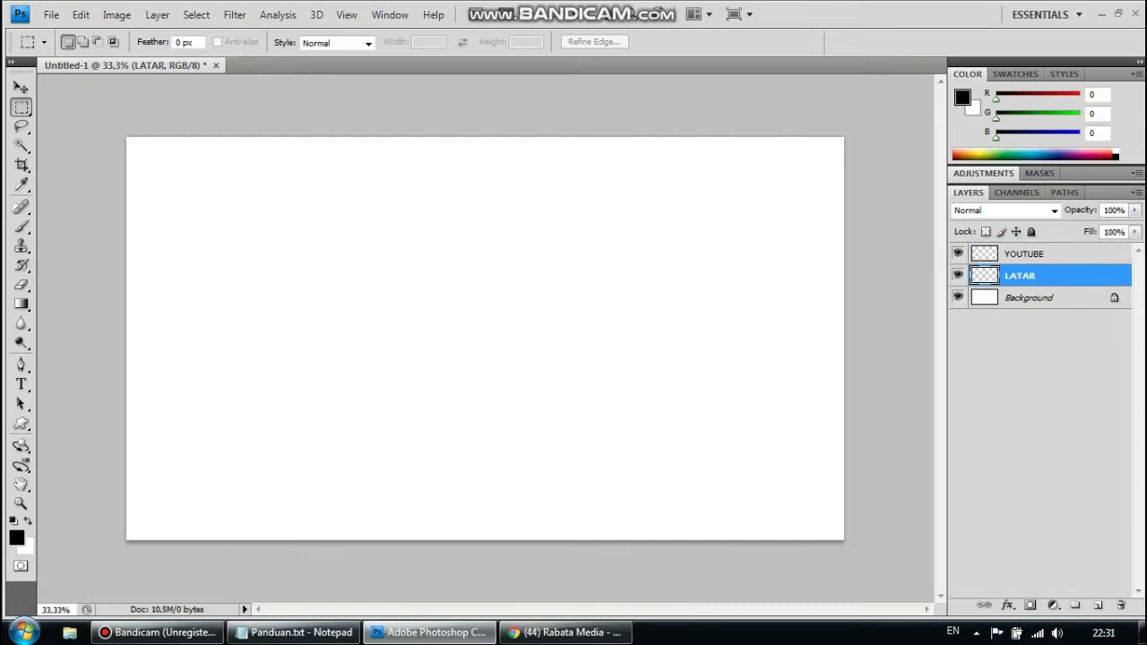
{"action": "left_click", "coordinate": [1039, 358]}
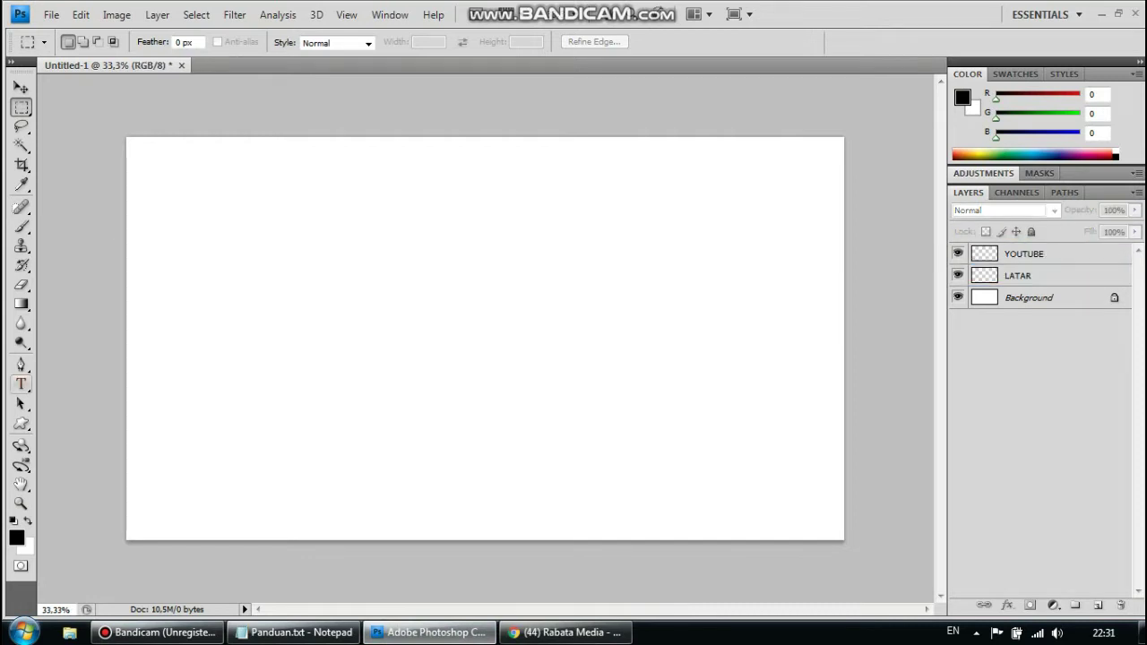
{"action": "left_click", "coordinate": [21, 384]}
{"action": "left_click", "coordinate": [315, 309]}
{"action": "key", "text": "Caps_Lock"}
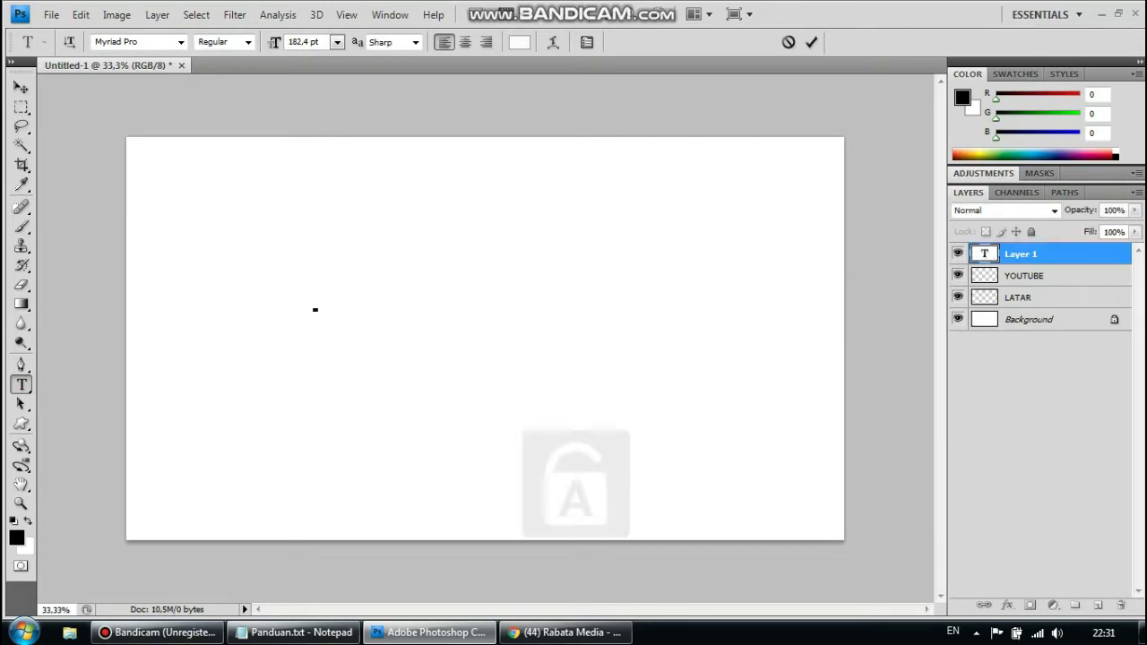
{"action": "type", "text": "rabata  MEDIA"}
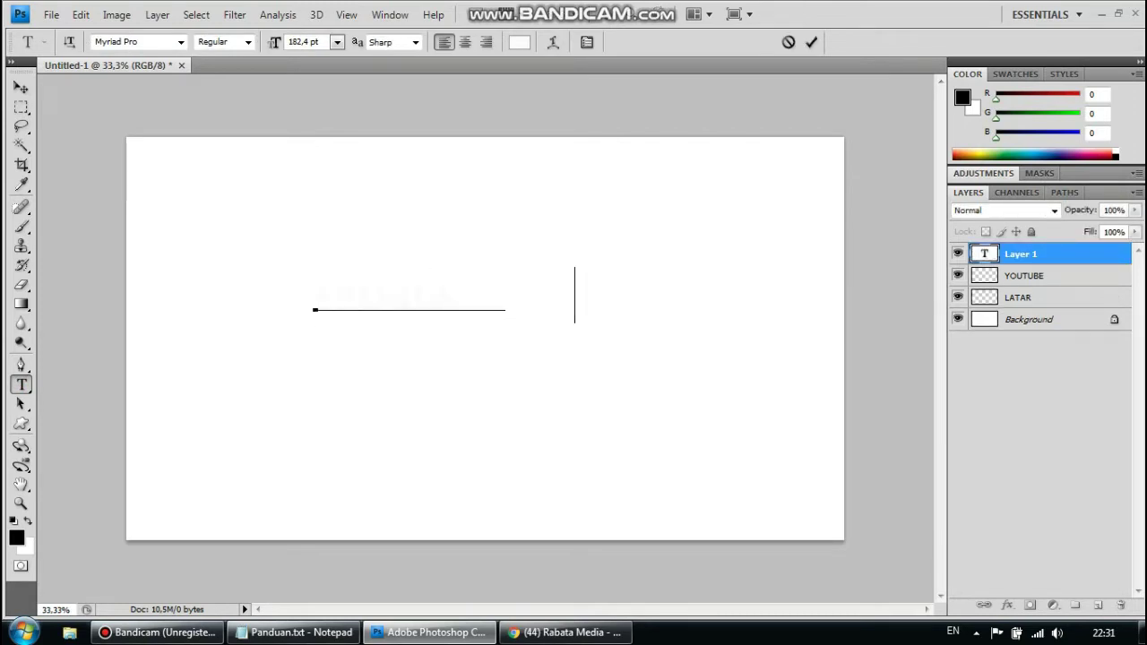
- Set the whole channel name's text colour to black (000000) and correct its second word to "media"
{"action": "key", "text": "ctrl+a"}
{"action": "left_click", "coordinate": [519, 42]}
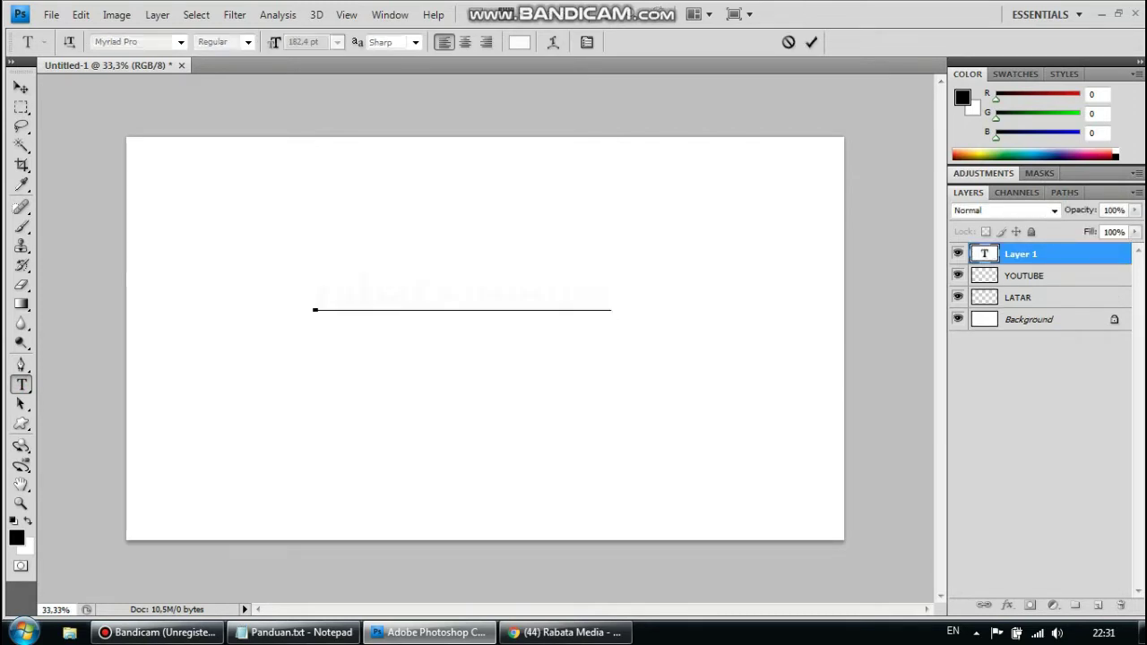
{"action": "left_click_drag", "start_coordinate": [523, 323], "coordinate": [502, 393]}
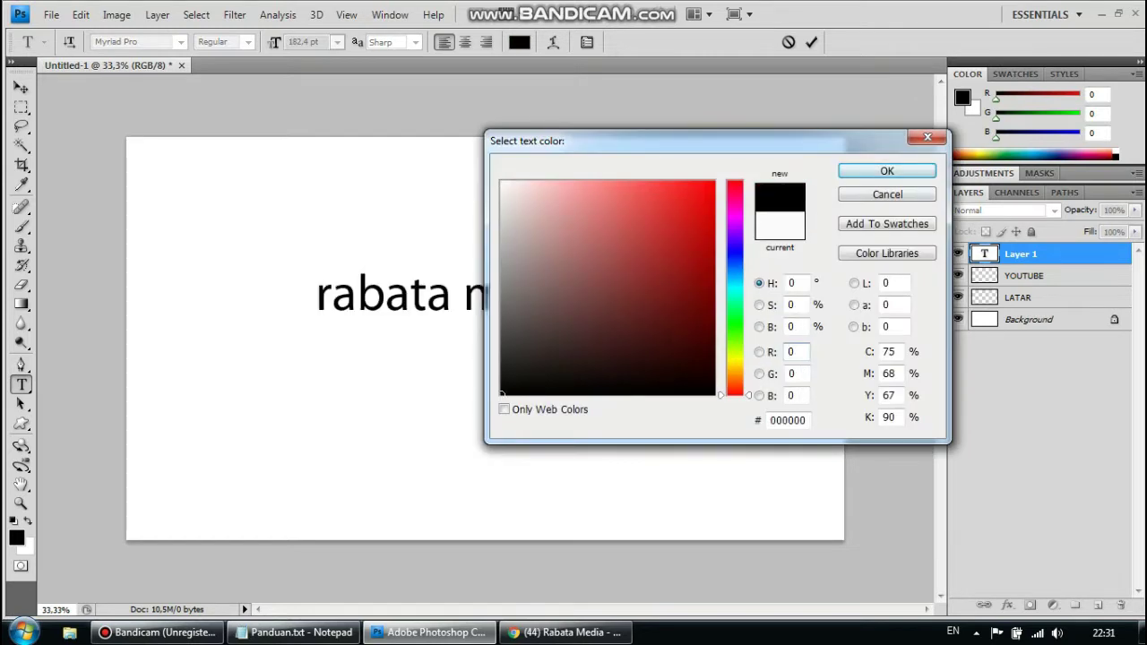
{"action": "left_click", "coordinate": [887, 171]}
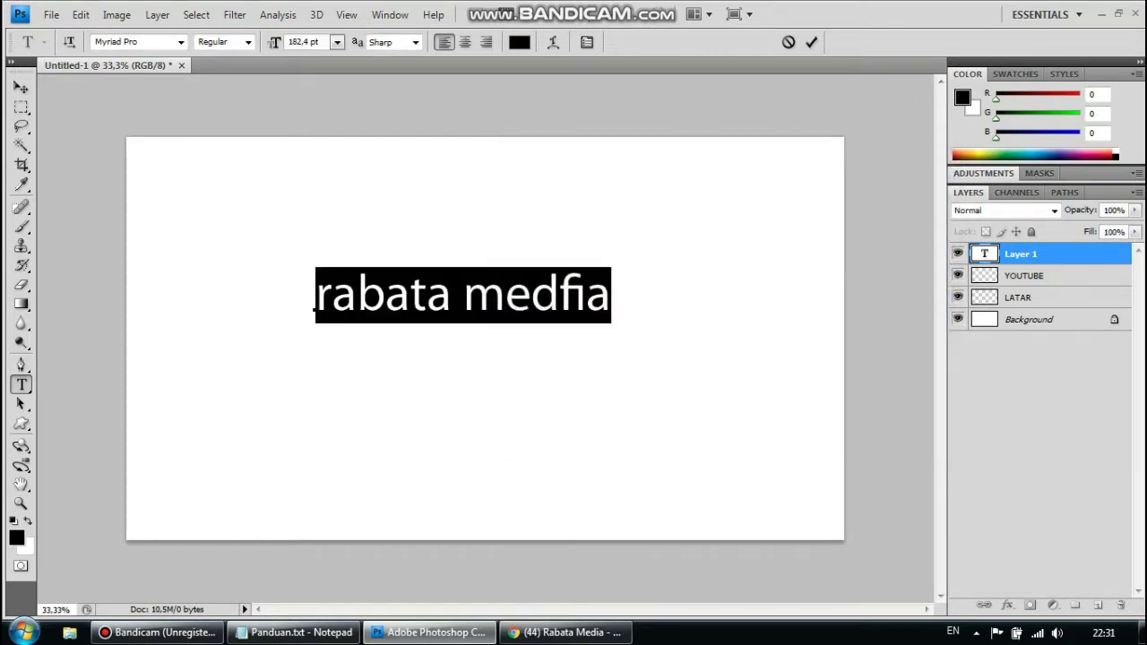
{"action": "left_click", "coordinate": [560, 295]}
{"action": "key", "text": "Delete"}
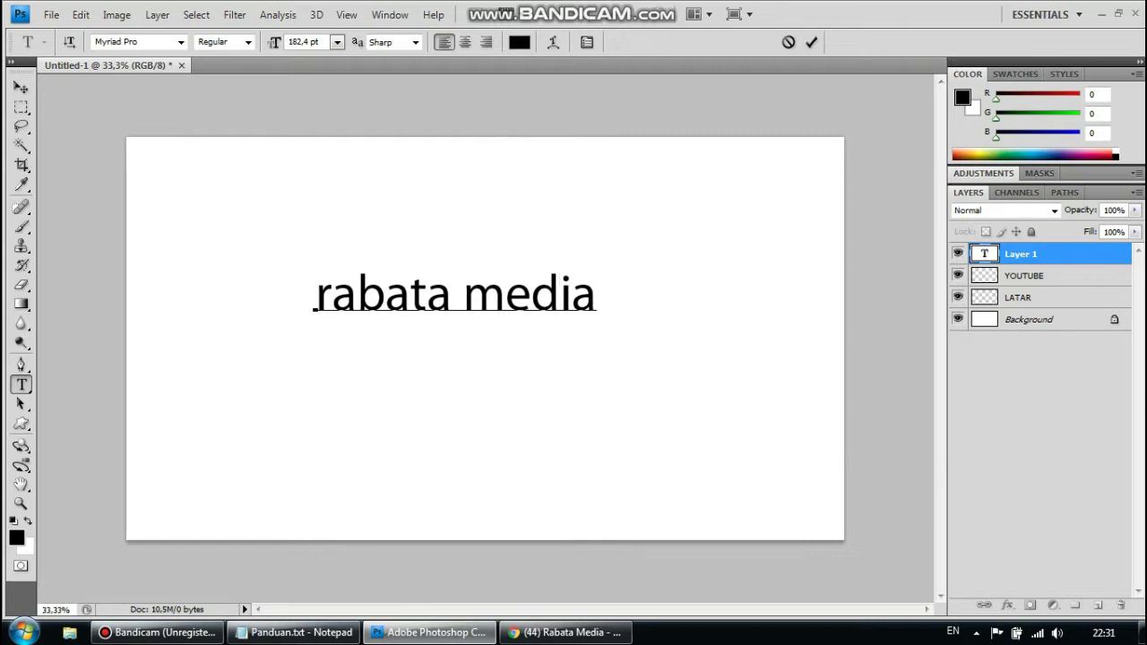
- Apply the Condensed Italic style of Myriad Pro to the word "media" in the channel name
{"action": "key", "text": "ctrl+shift+Left"}
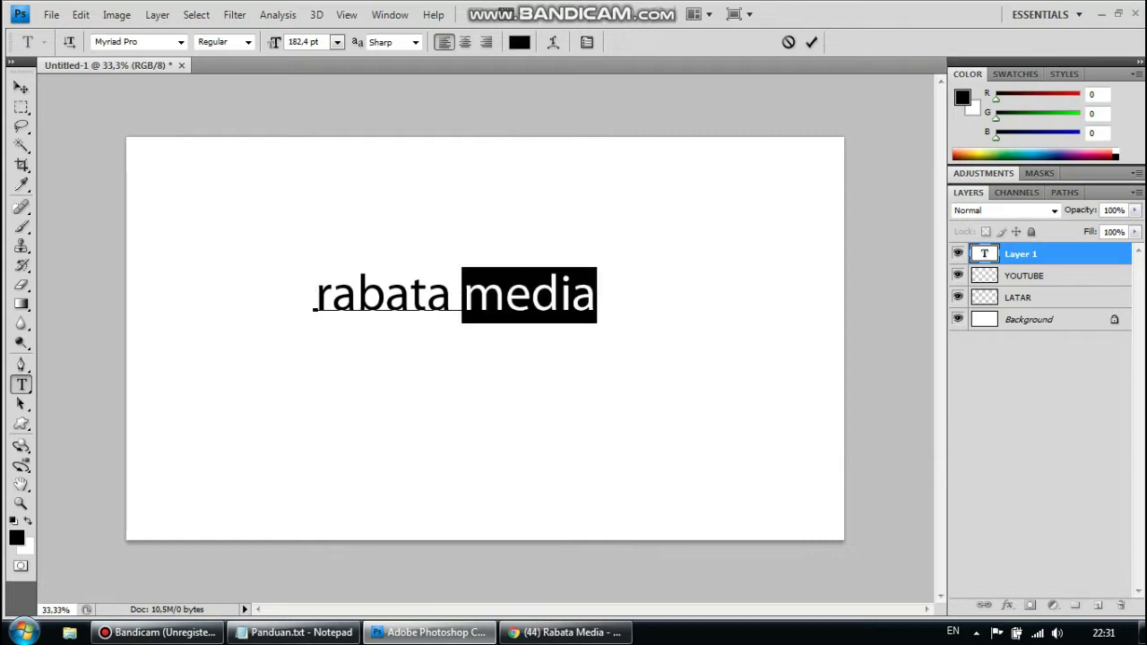
{"action": "left_click", "coordinate": [247, 42]}
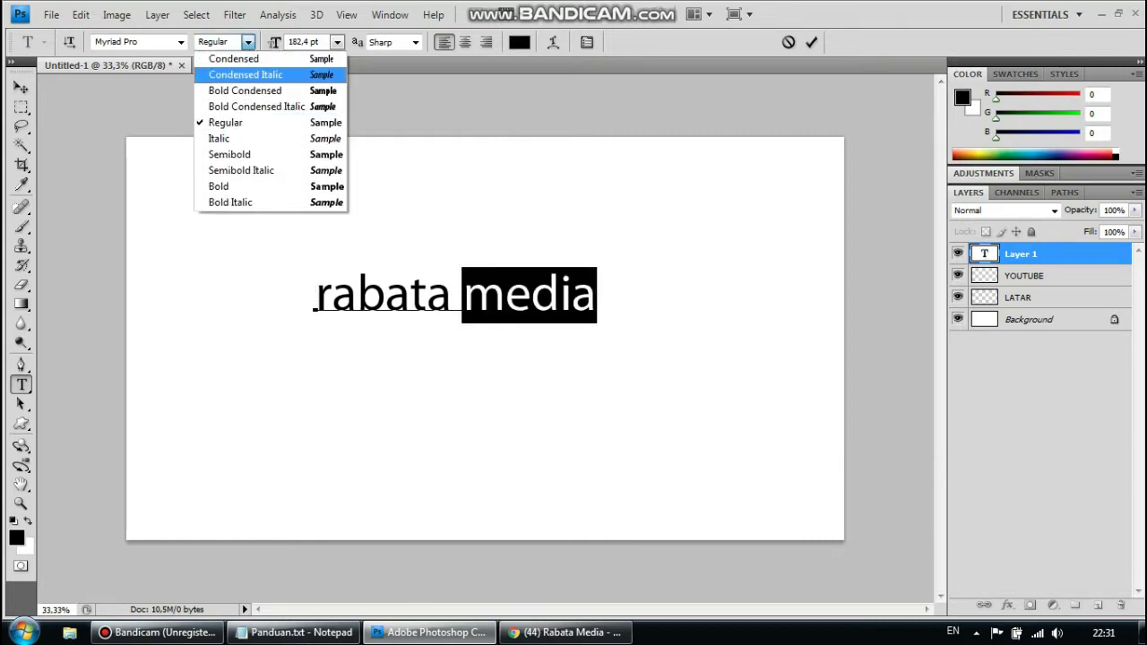
{"action": "left_click", "coordinate": [224, 54]}
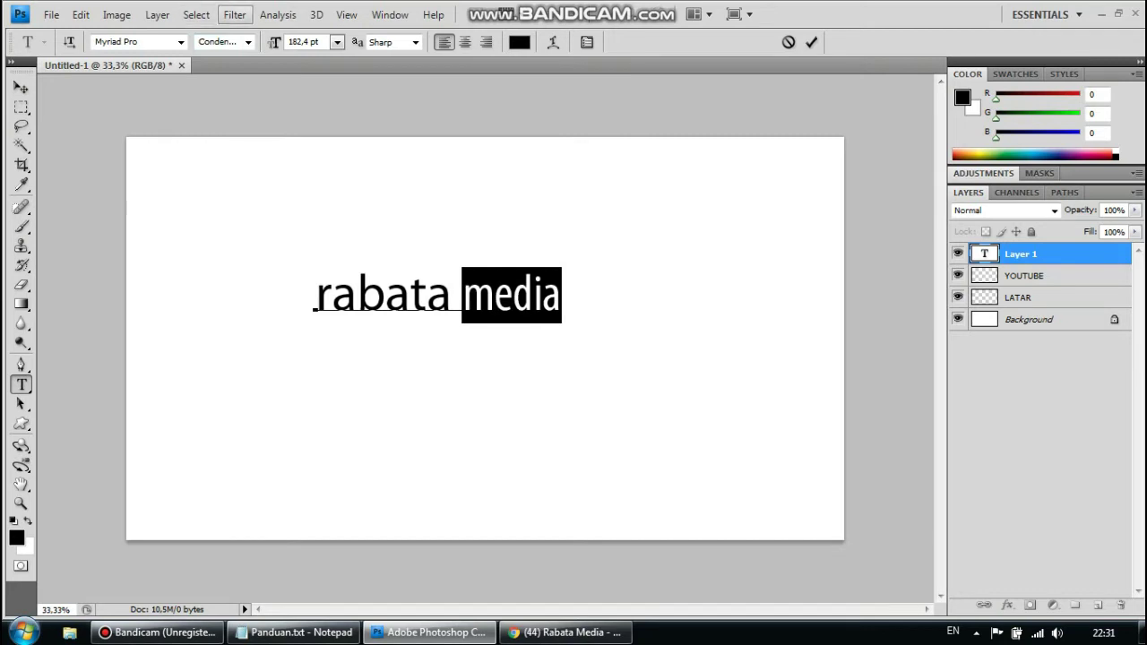
{"action": "left_click", "coordinate": [247, 42]}
{"action": "left_click", "coordinate": [237, 75]}
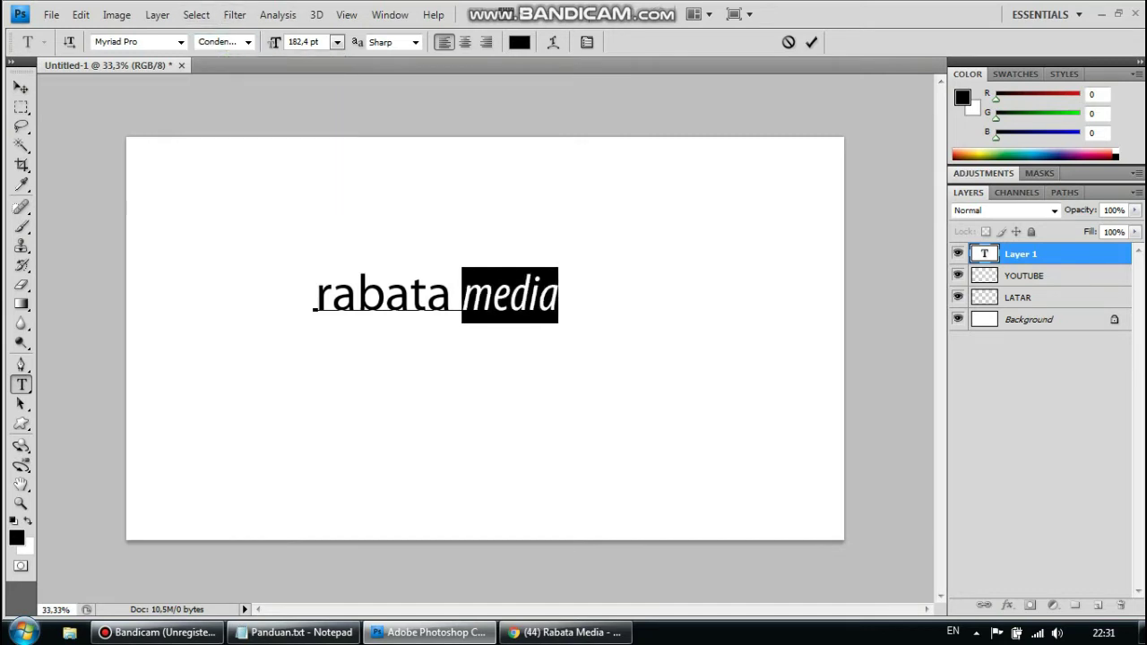
- Capitalize the first letter of both words so the channel name reads "Rabata Media"
{"action": "key", "text": "Left"}
{"action": "key", "text": "shift+Right"}
{"action": "type", "text": "M"}
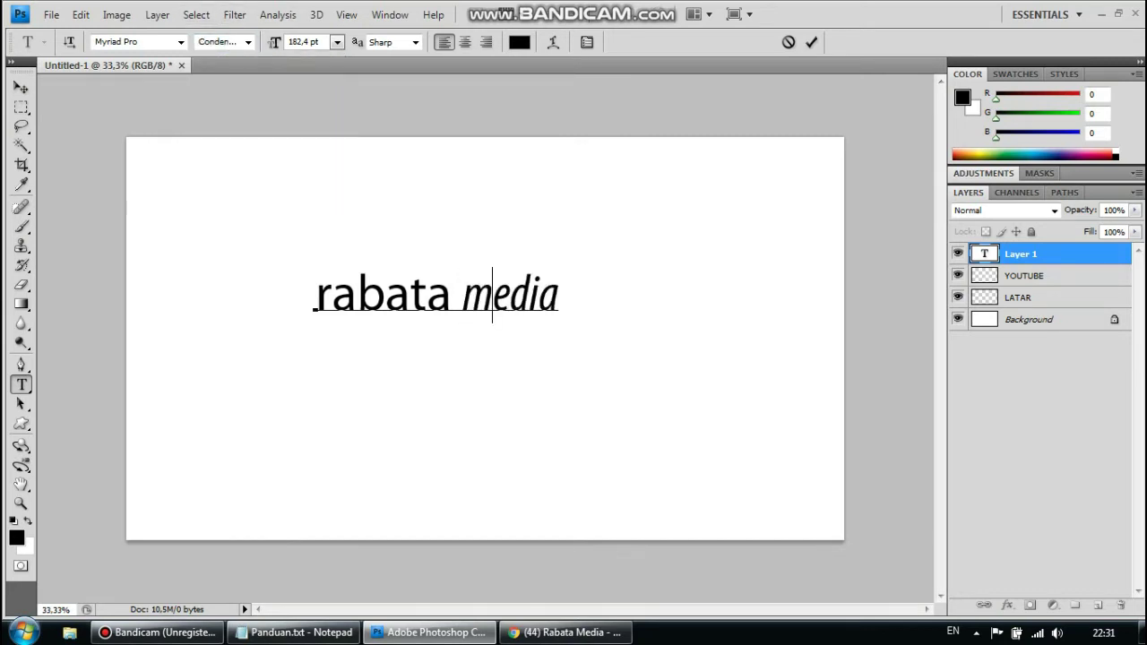
{"action": "left_click", "coordinate": [317, 294]}
{"action": "key", "text": "Delete"}
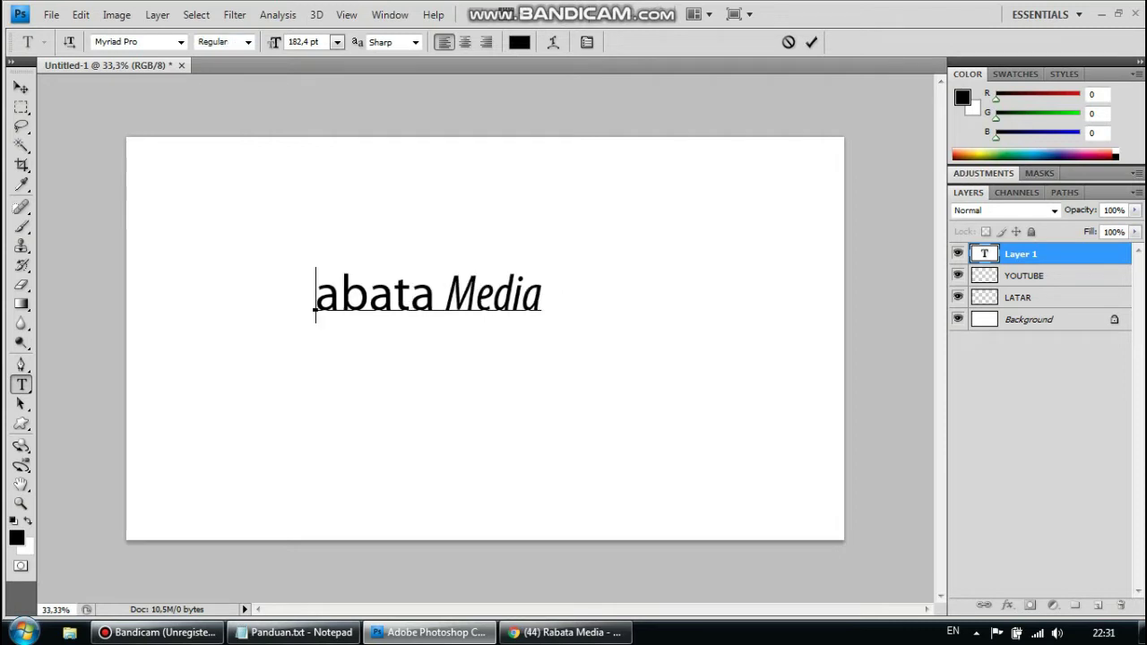
{"action": "type", "text": "R"}
{"action": "key", "text": "End"}
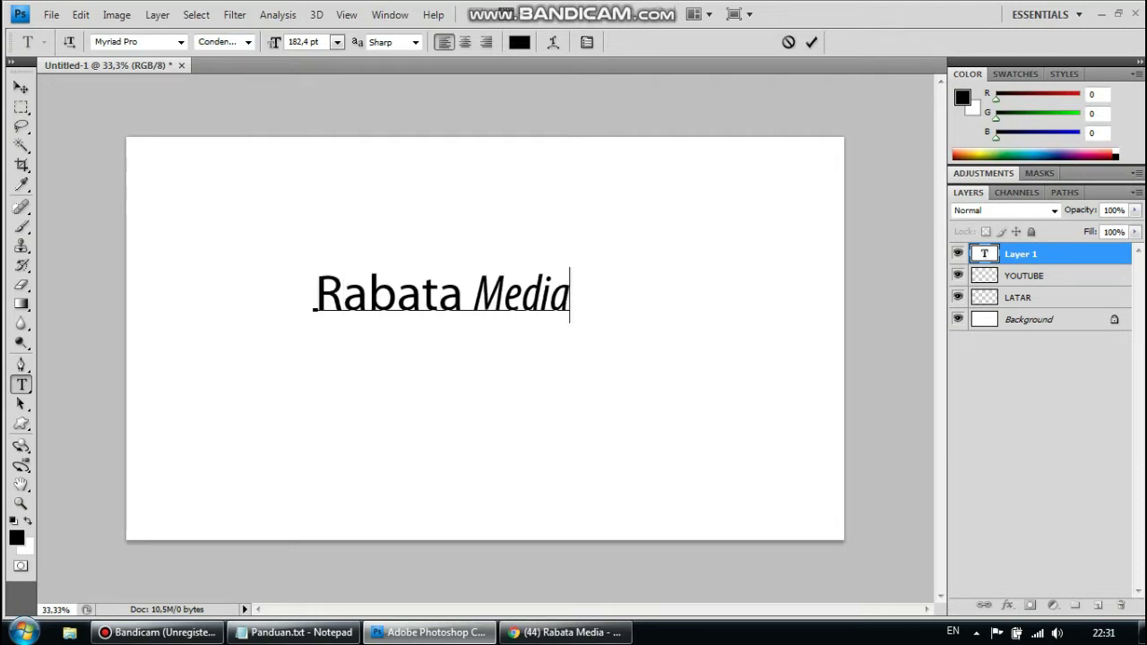
- Colour the word "Media" pure red (ff0000) and commit the text layer
{"action": "key", "text": "ctrl+shift+Left"}
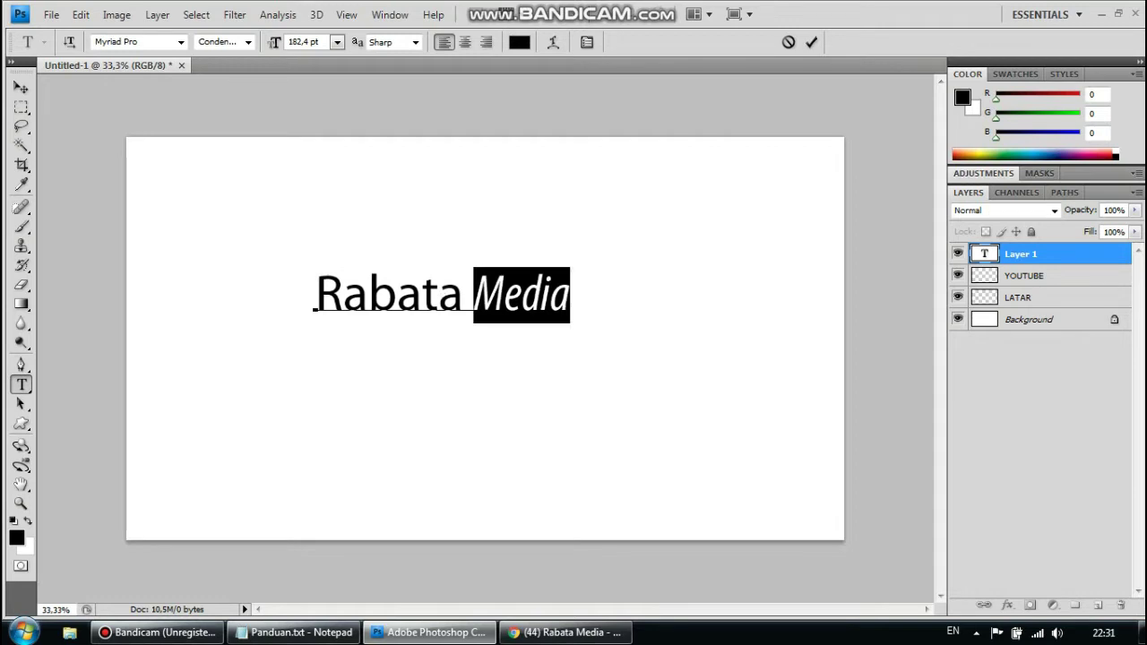
{"action": "left_click", "coordinate": [518, 42]}
{"action": "left_click", "coordinate": [714, 182]}
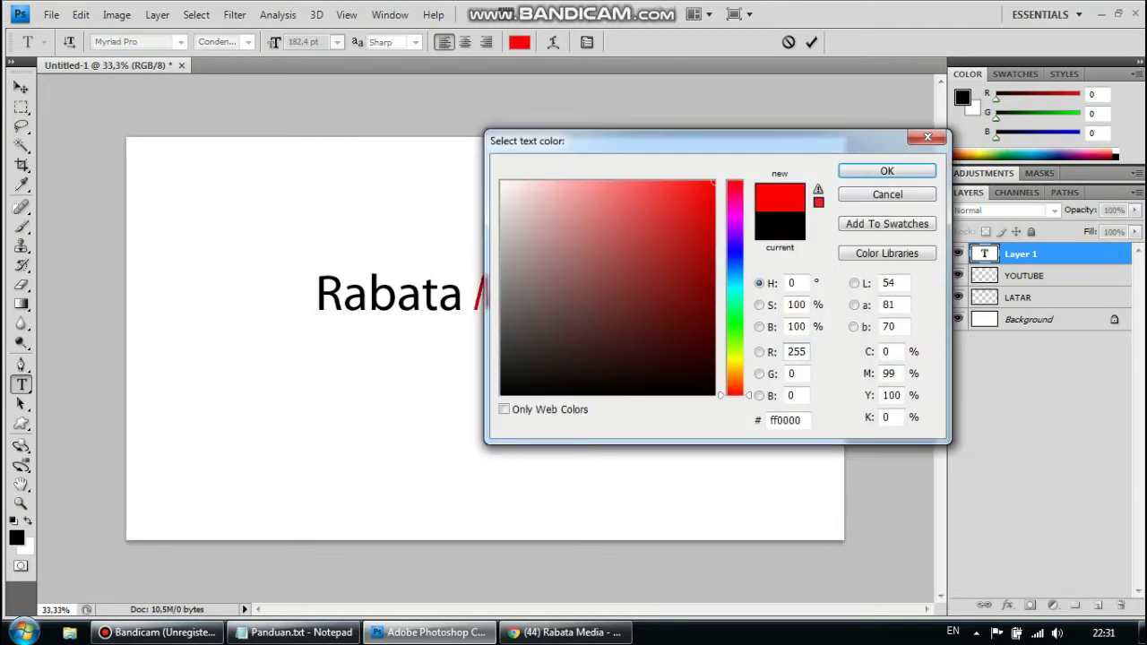
{"action": "key", "text": "Return"}
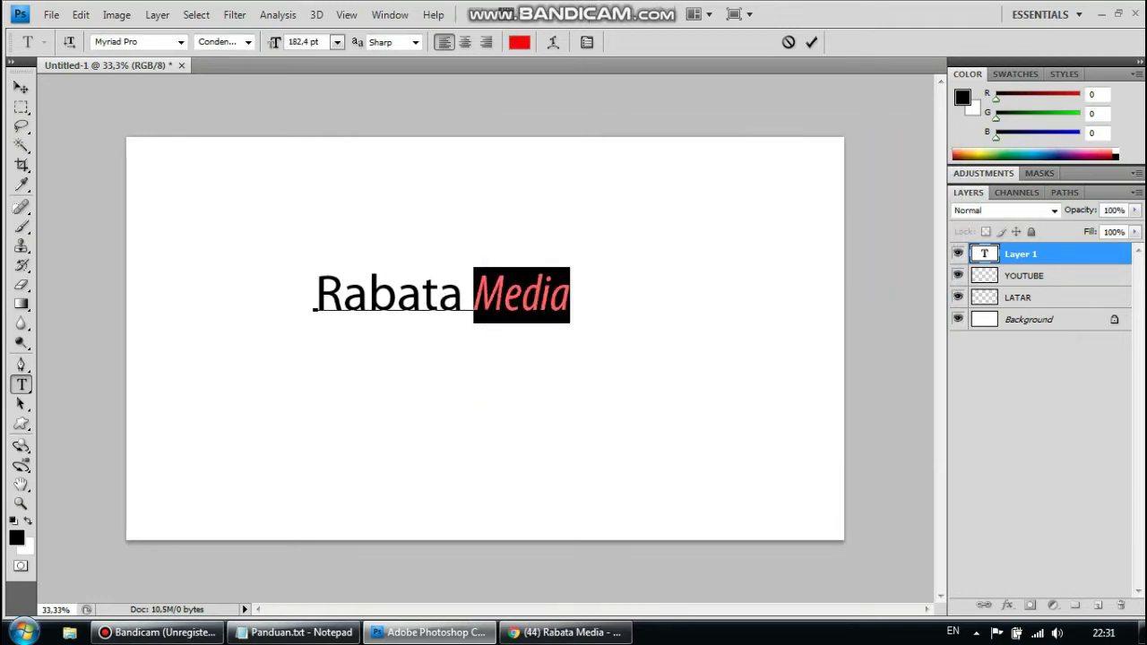
{"action": "left_click", "coordinate": [20, 87]}
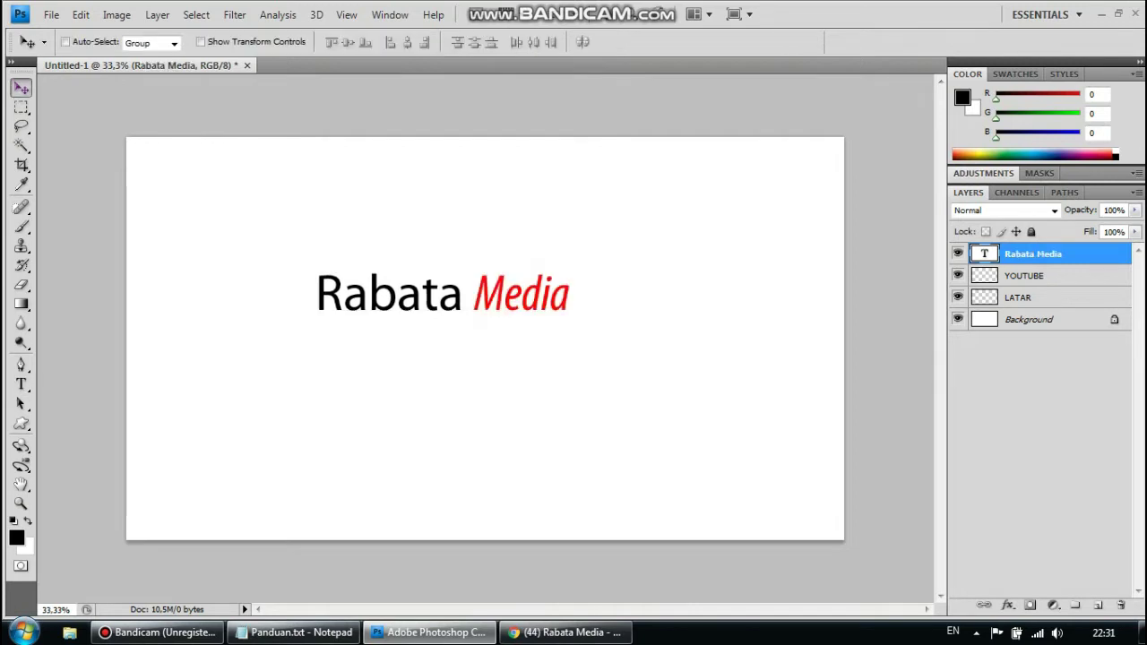
- Select the LATAR layer and bring up its layer commands
{"action": "left_click", "coordinate": [1040, 376]}
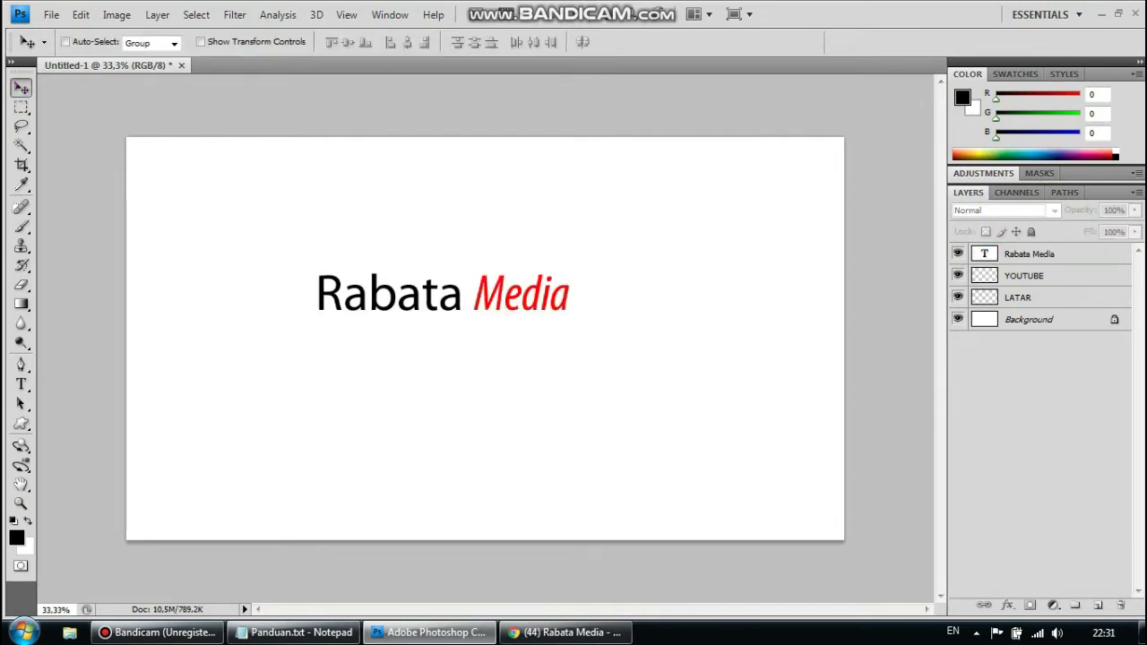
{"action": "left_click", "coordinate": [1031, 296]}
{"action": "right_click", "coordinate": [1031, 296]}
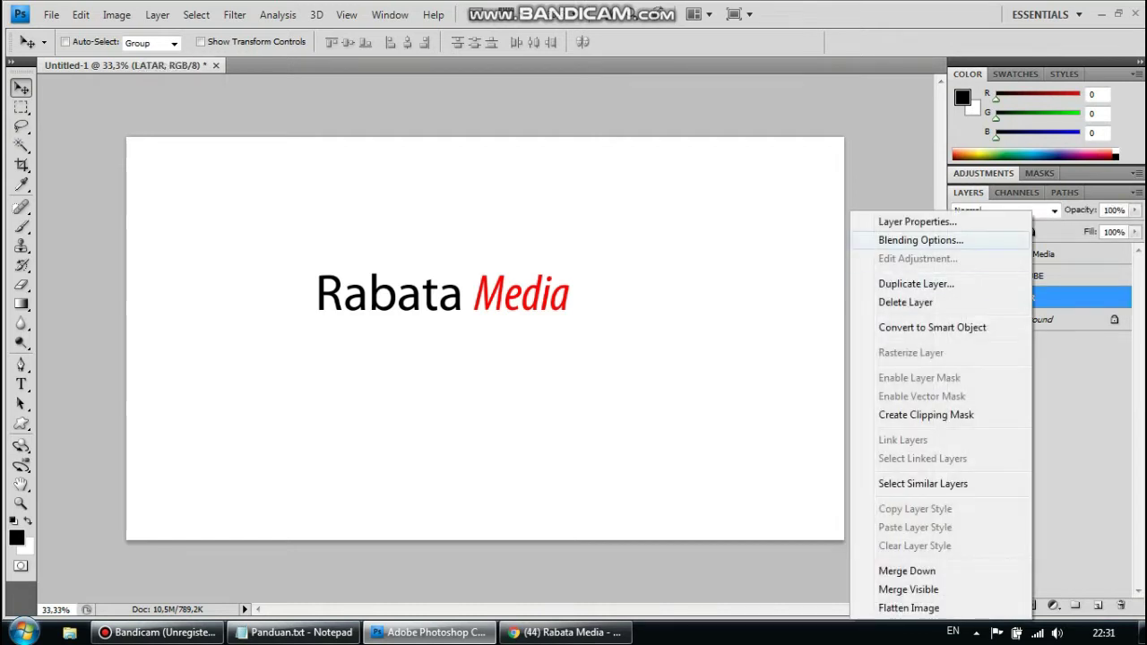
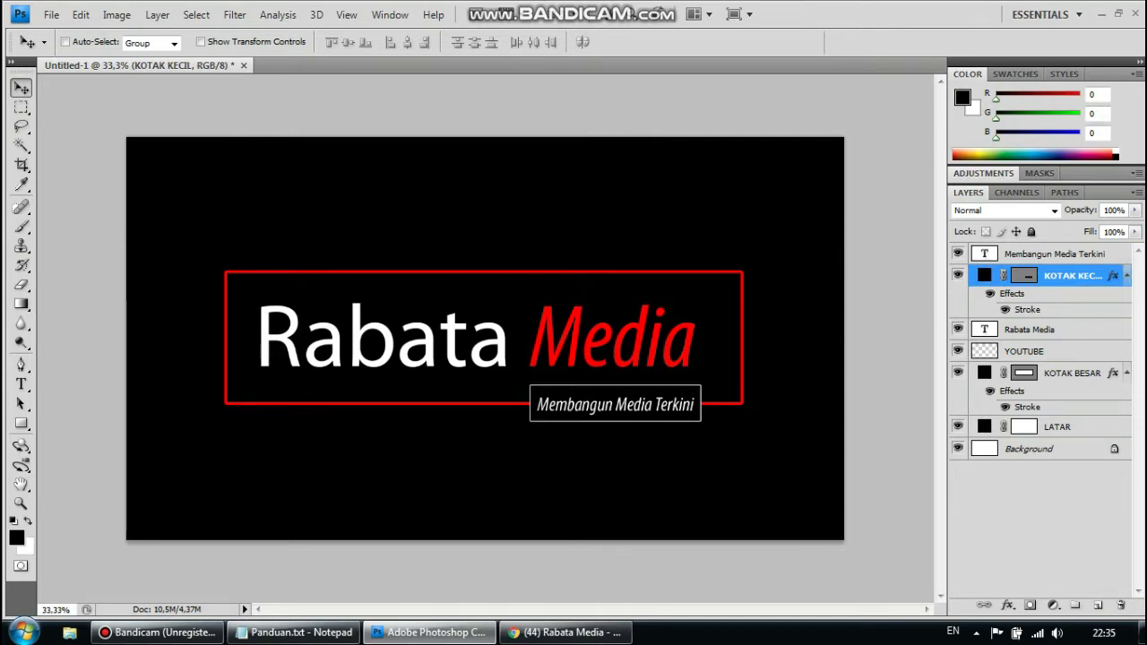
- Nudge the "Membangun Media Terkini" text slightly upward inside its small box and deselect the layer
{"action": "left_click", "coordinate": [1060, 254]}
{"action": "key", "text": "Up"}
{"action": "key", "text": "Up"}
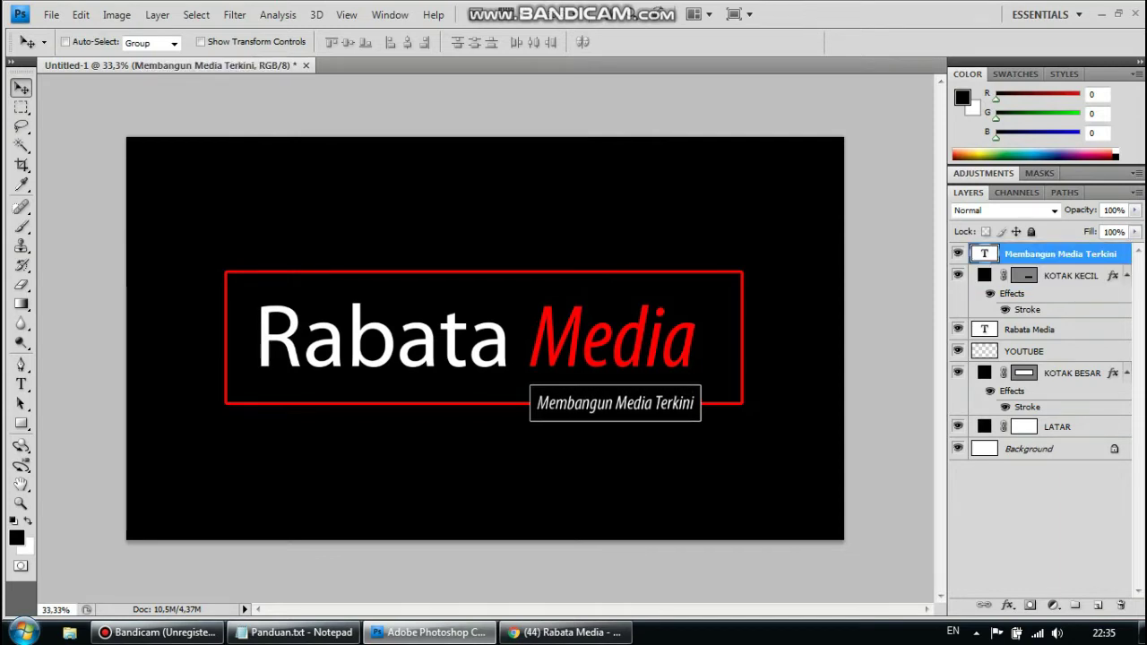
{"action": "left_click", "coordinate": [1040, 519]}
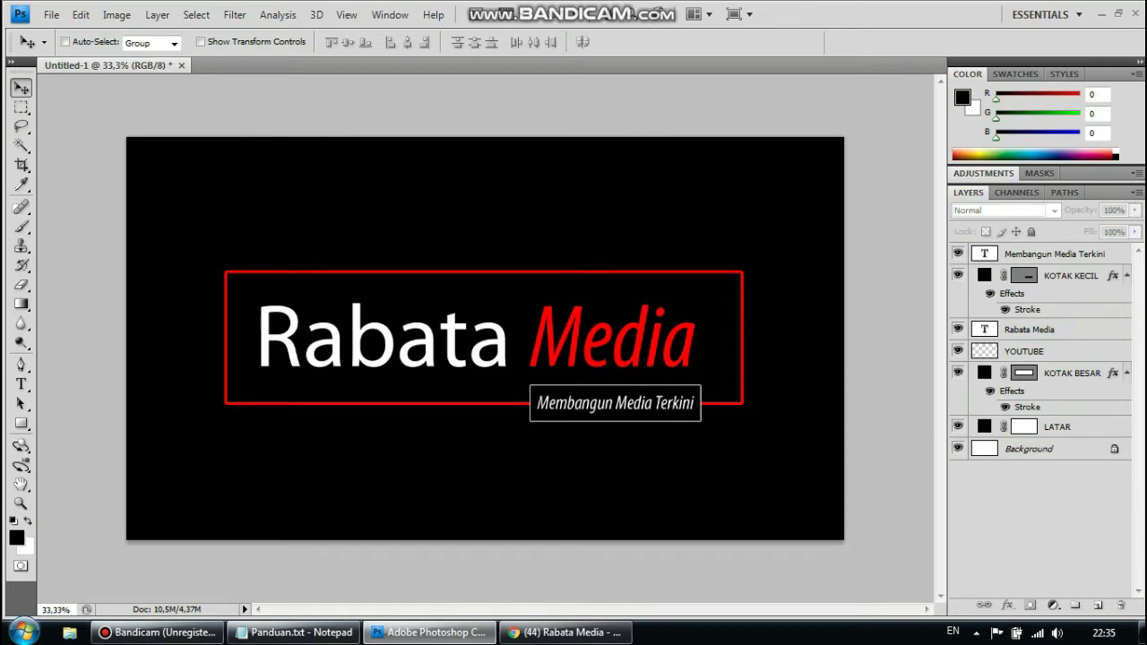
- Save the document in the DESIGN folder as SAMPUL-YT-RABATAMEDIA in Photoshop (PSD) format with layers
{"action": "left_click", "coordinate": [51, 14]}
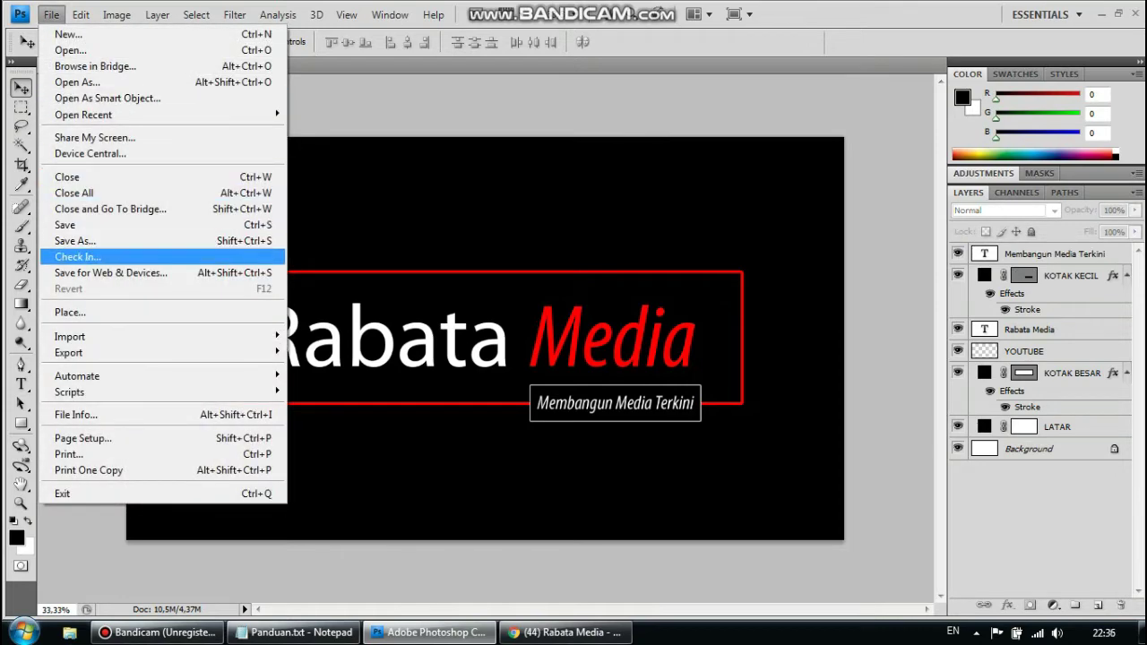
{"action": "left_click", "coordinate": [85, 225]}
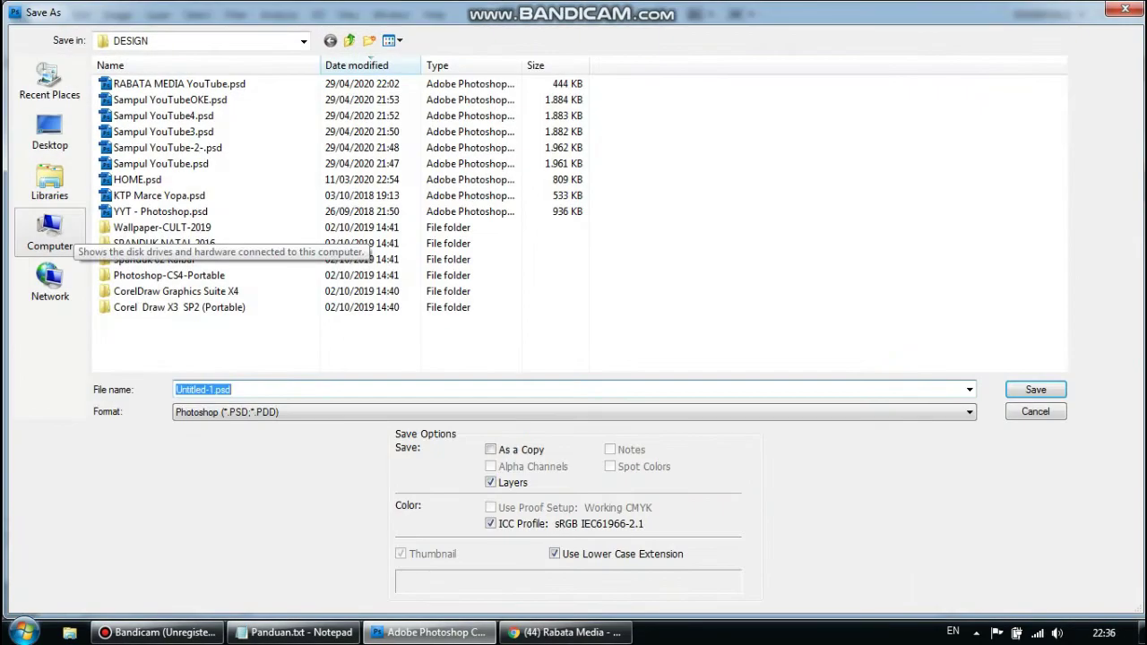
{"action": "type", "text": "SAMPUL"}
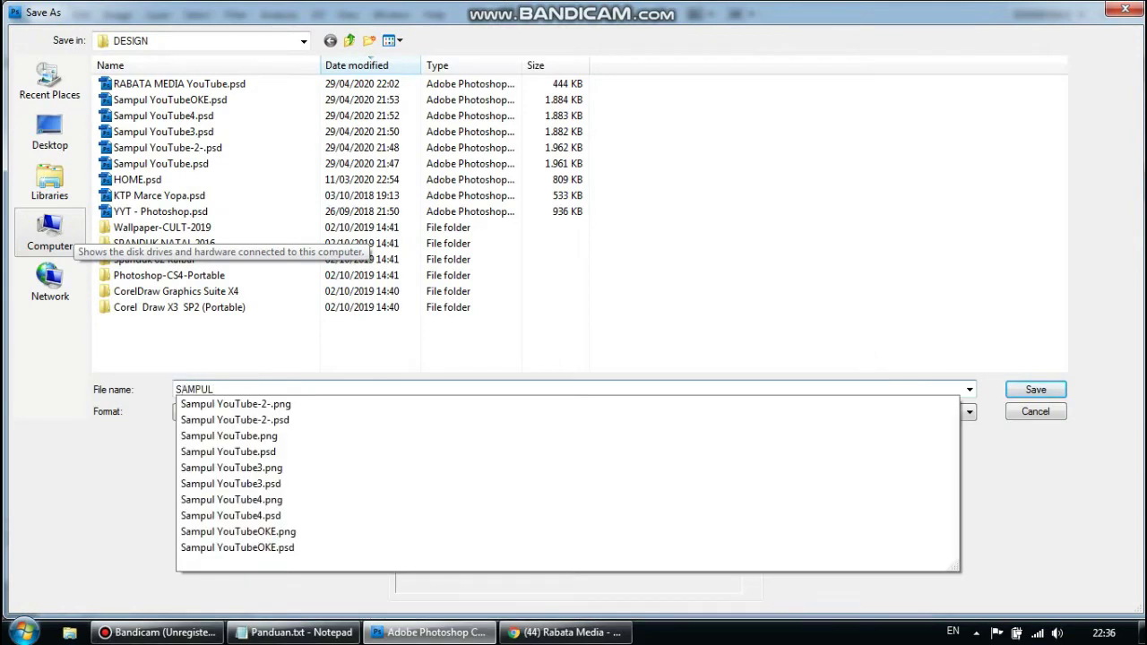
{"action": "key", "text": "Escape"}
{"action": "type", "text": "-YT"}
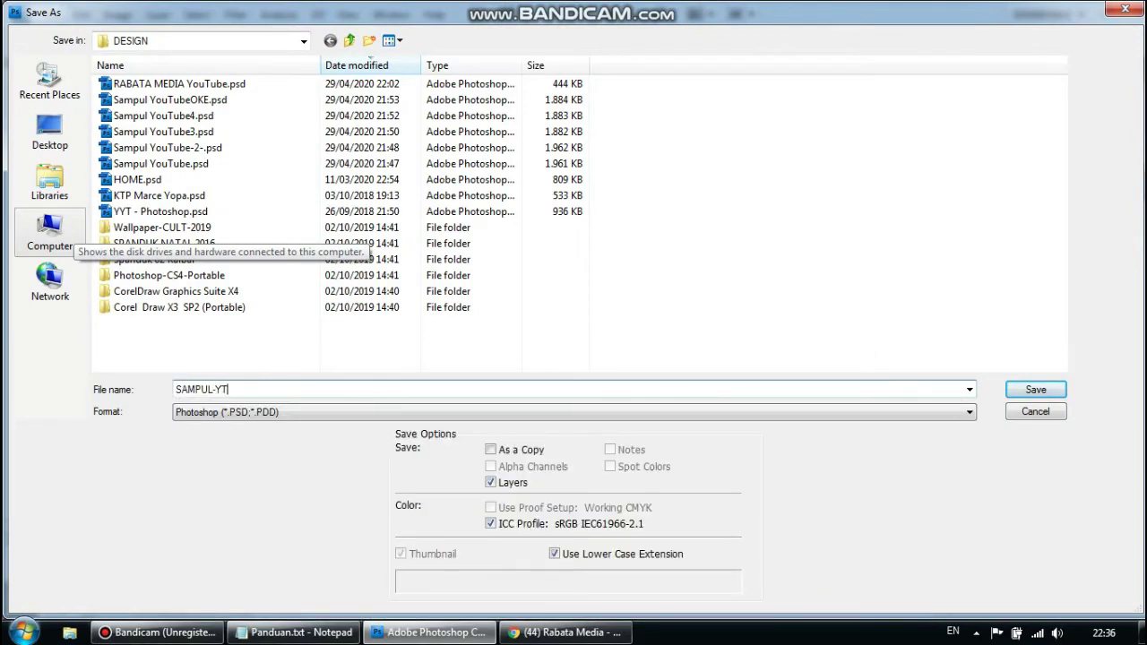
{"action": "type", "text": "-RABATAMEDIA"}
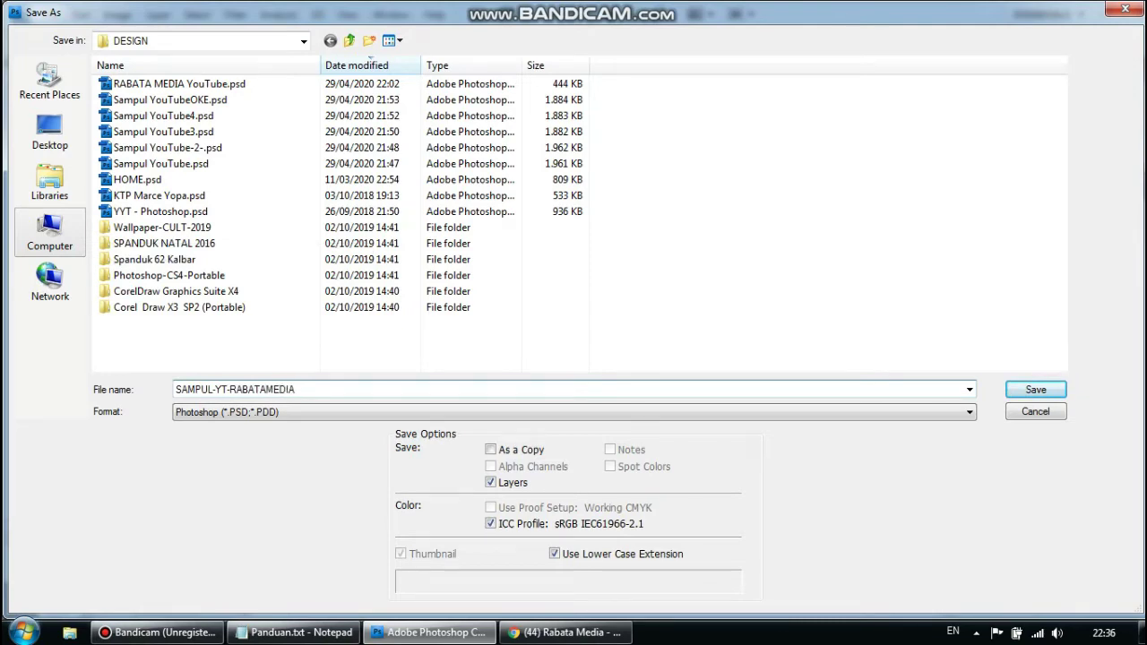
{"action": "key", "text": "Return"}
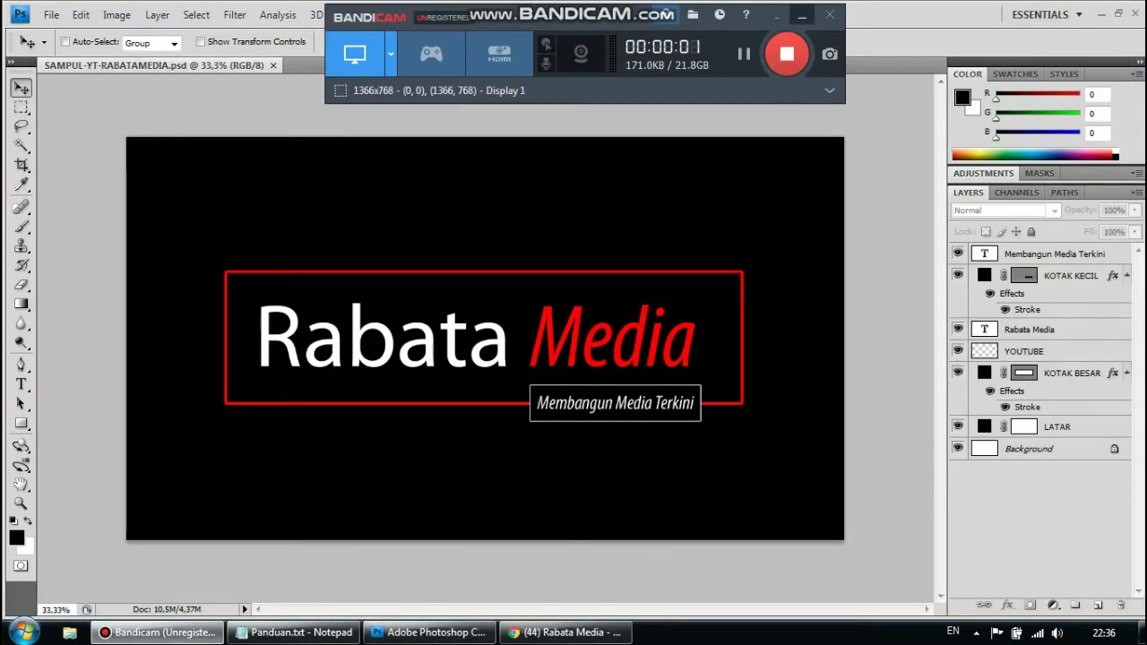
- Switch to the Panduan.txt notes and select the words "LOGO YOUTUBE" near the end of line 4
{"action": "left_click", "coordinate": [802, 15]}
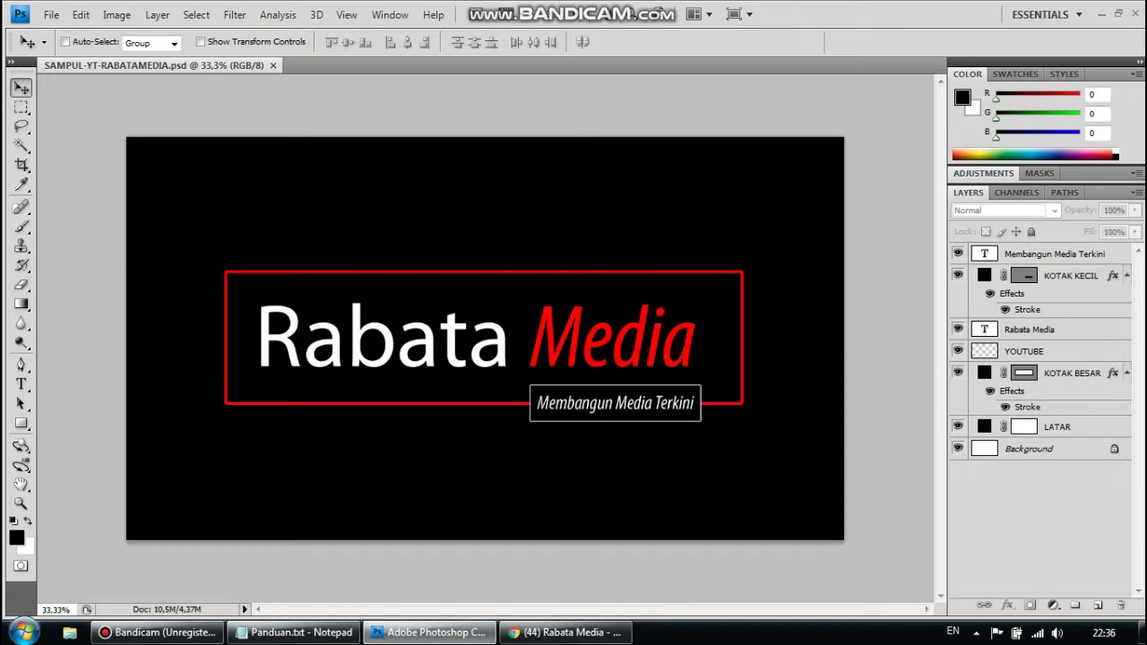
{"action": "left_click", "coordinate": [295, 632]}
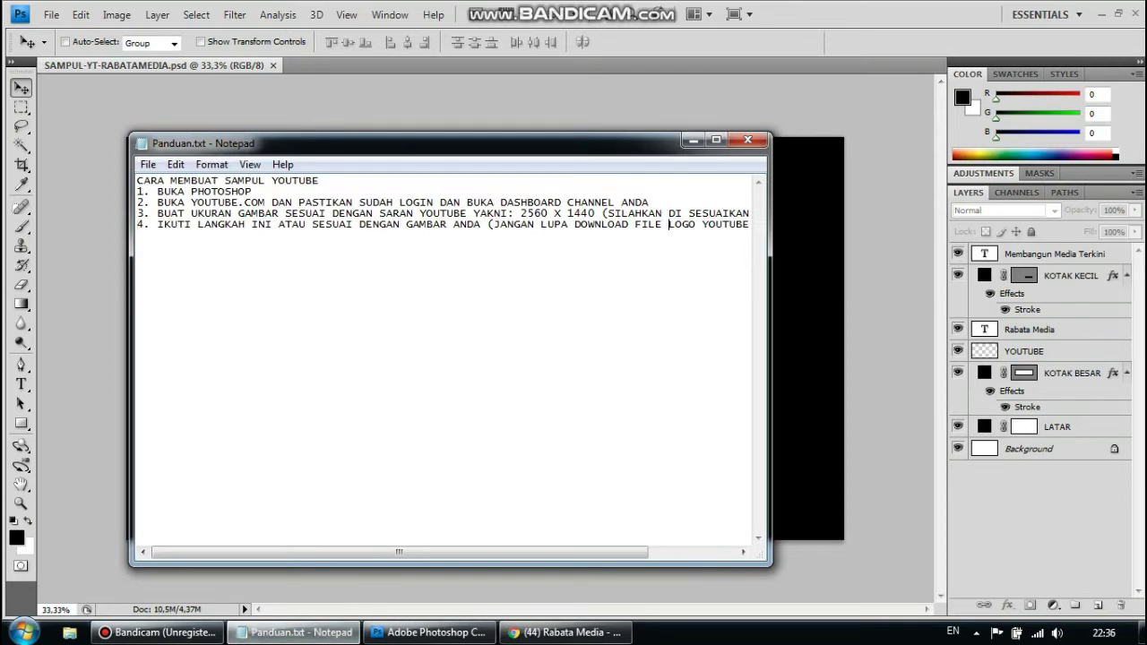
{"action": "key", "text": "End"}
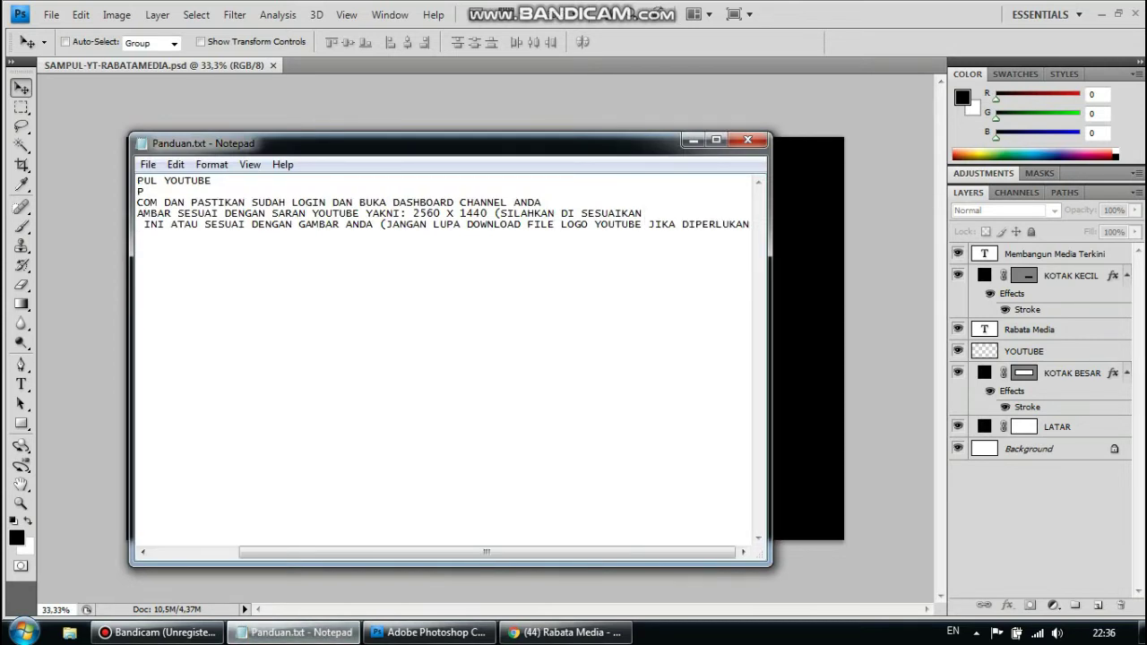
{"action": "left_click_drag", "start_coordinate": [554, 224], "coordinate": [649, 224]}
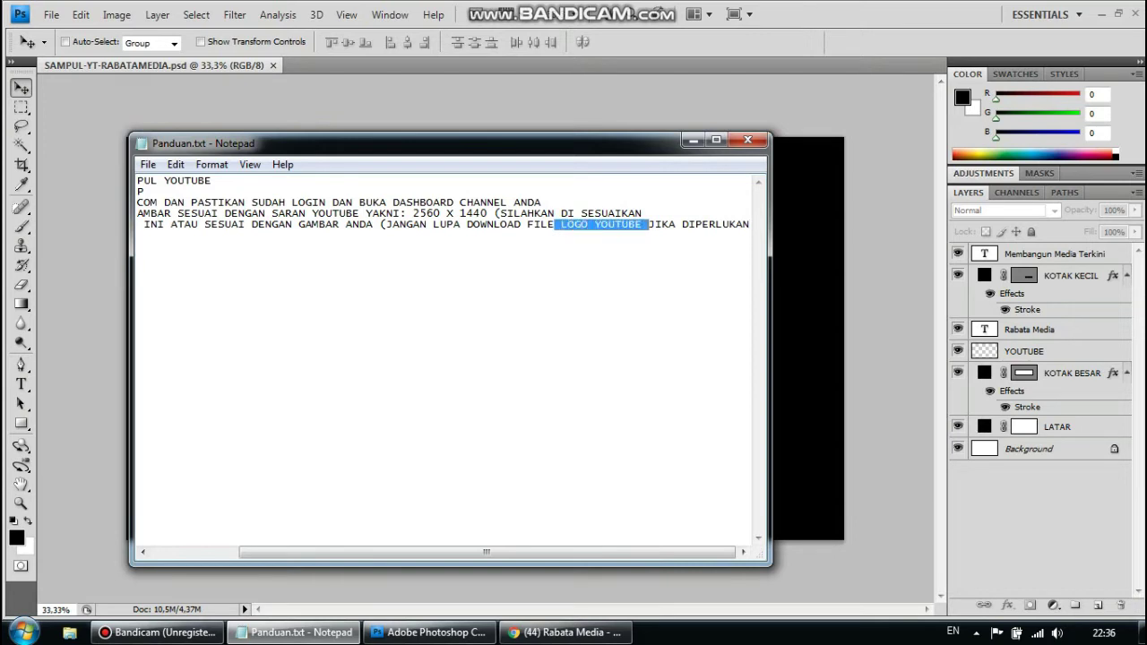
- Minimize the browser, Photoshop and Notepad windows to get to the desktop, and refresh it
{"action": "left_click", "coordinate": [648, 224]}
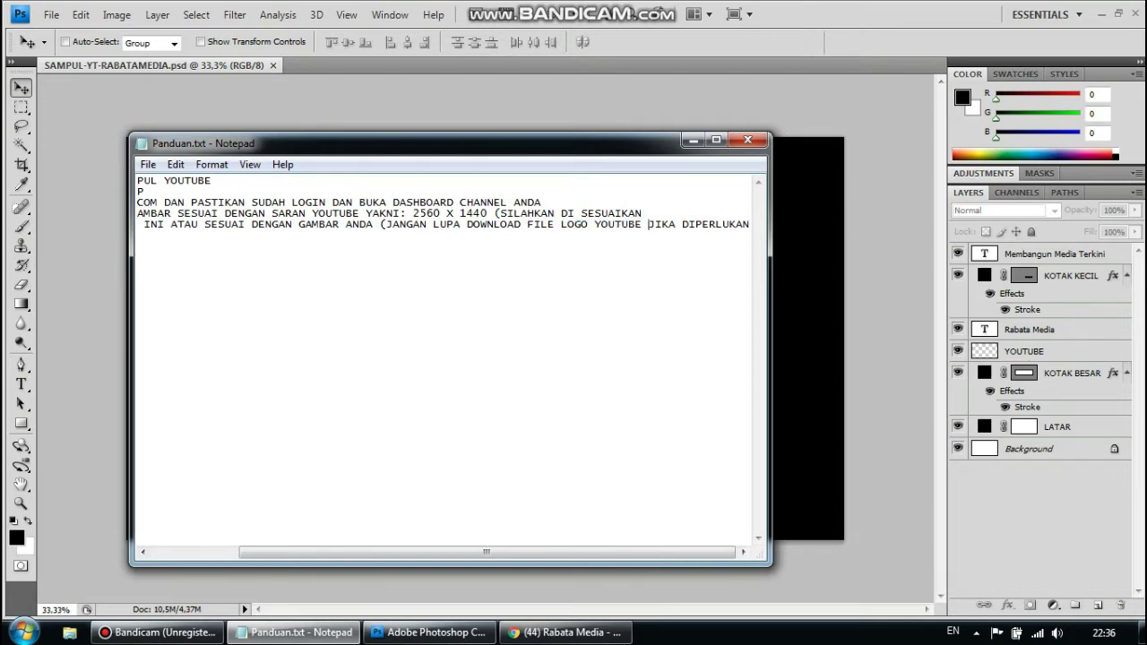
{"action": "key", "text": "alt+Tab"}
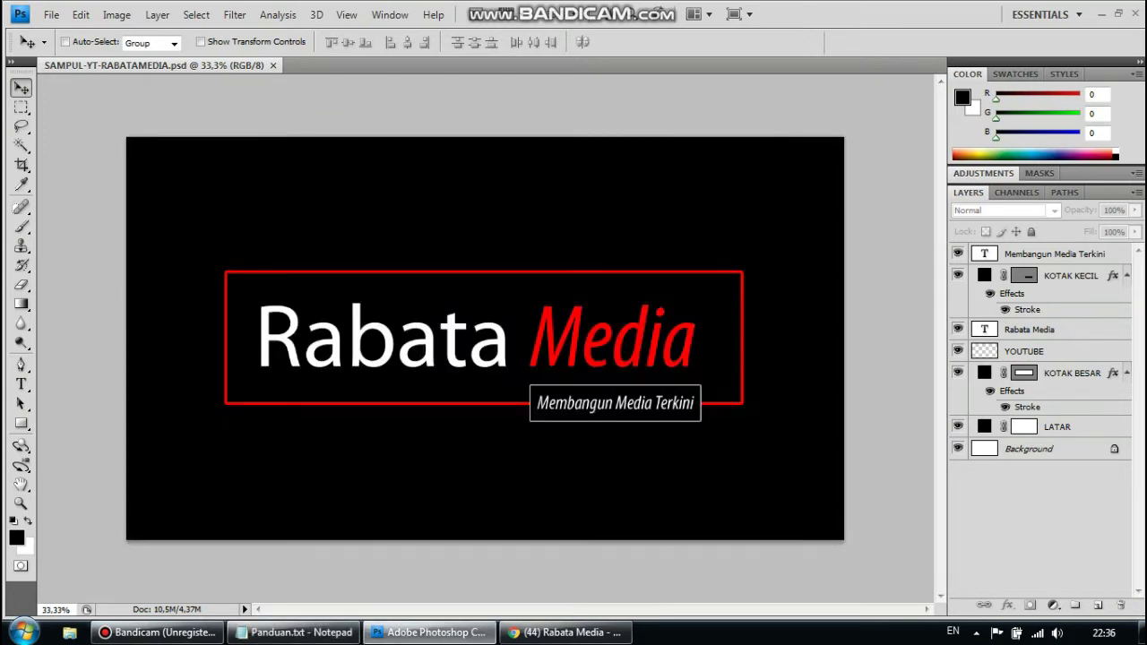
{"action": "left_click", "coordinate": [562, 633]}
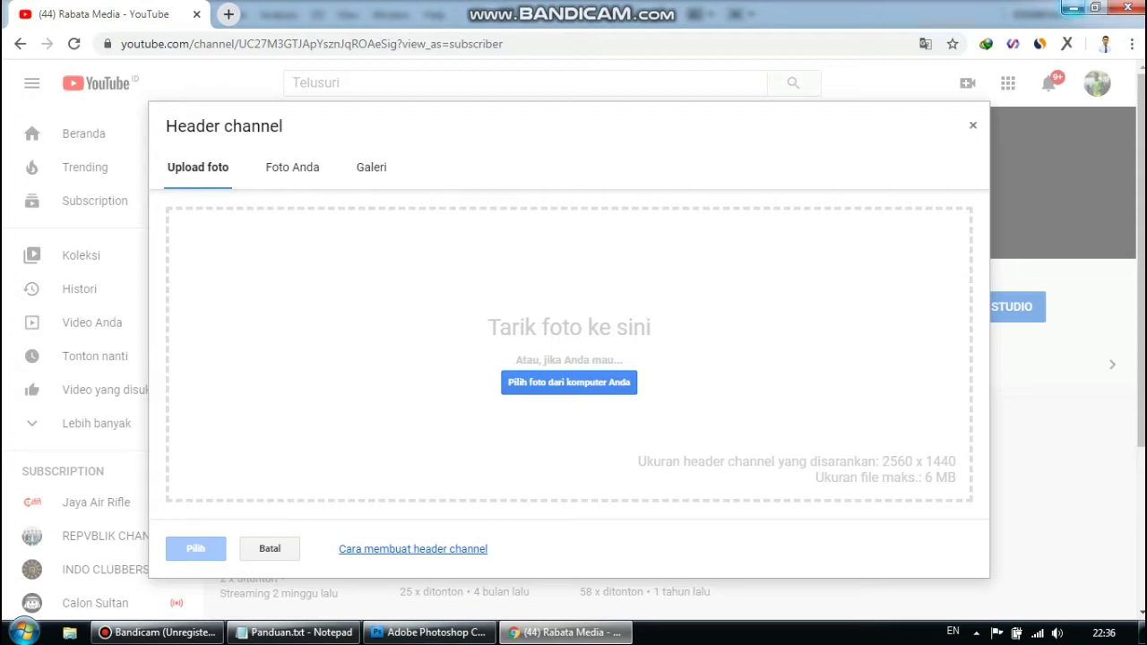
{"action": "left_click", "coordinate": [1073, 8]}
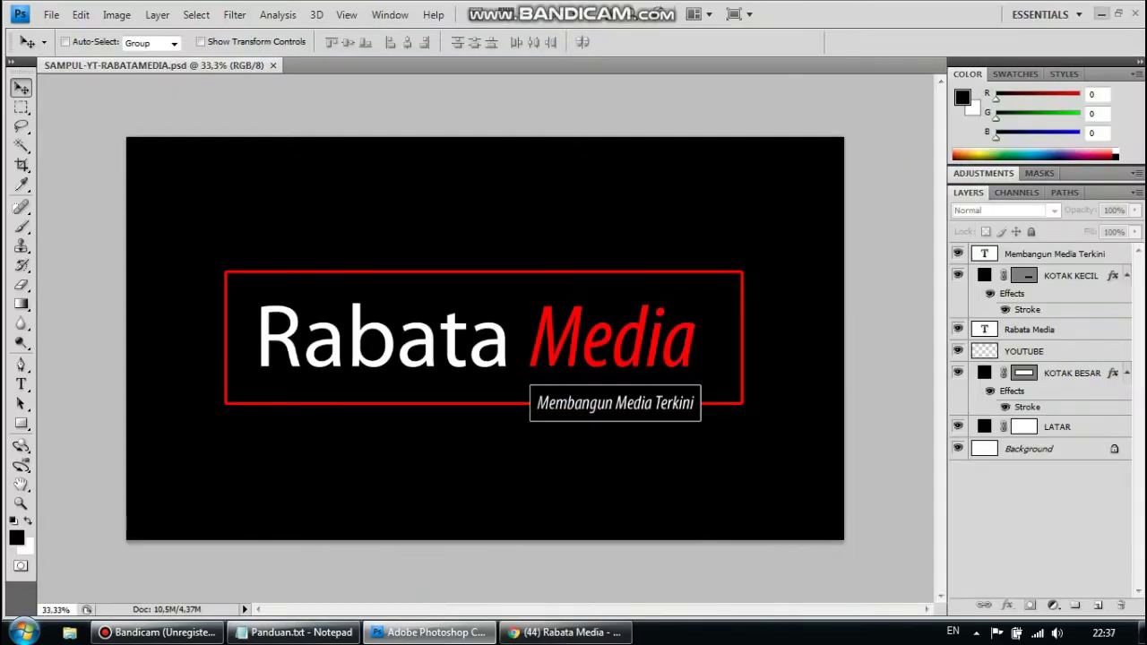
{"action": "left_click", "coordinate": [1098, 13]}
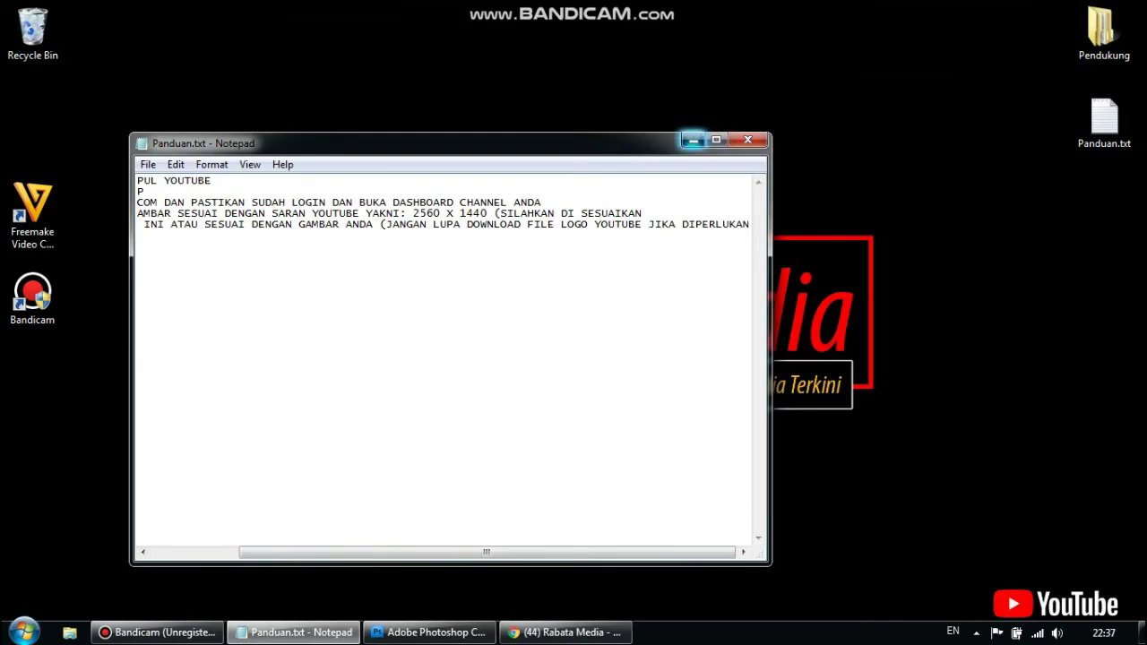
{"action": "left_click", "coordinate": [693, 139]}
{"action": "right_click", "coordinate": [679, 141]}
{"action": "left_click", "coordinate": [717, 187]}
- Open Pendukung's digital_and_tv folder inside __MACOSX and try to preview ._yt_logo_rgb_dark.png, closing the viewer
{"action": "double_click", "coordinate": [1101, 31]}
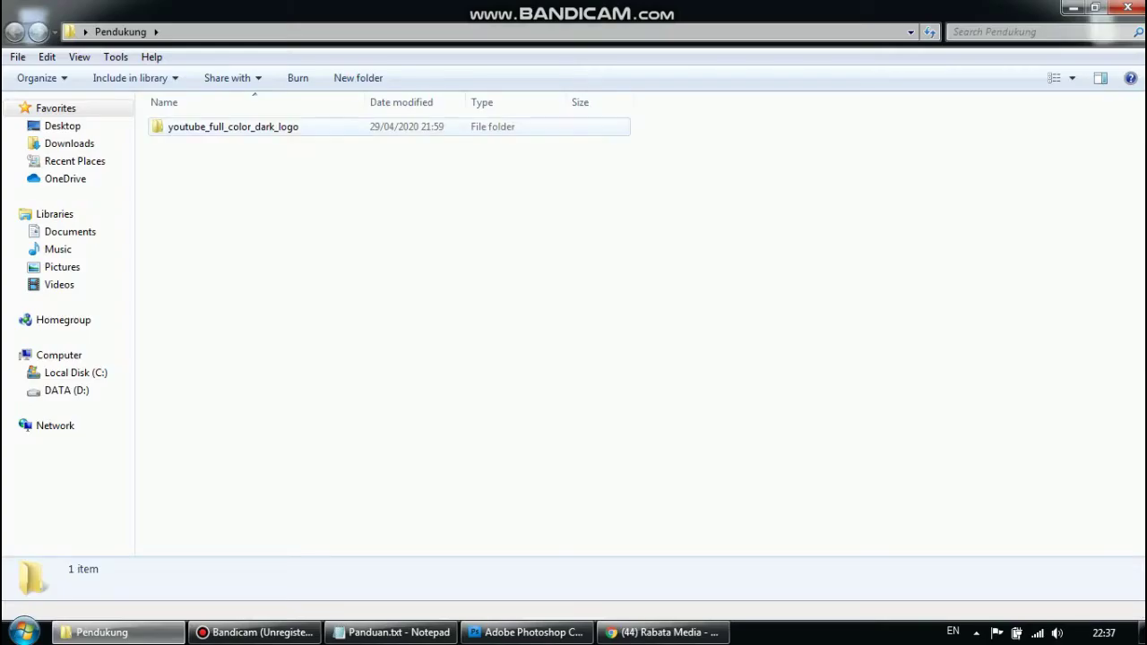
{"action": "double_click", "coordinate": [233, 127]}
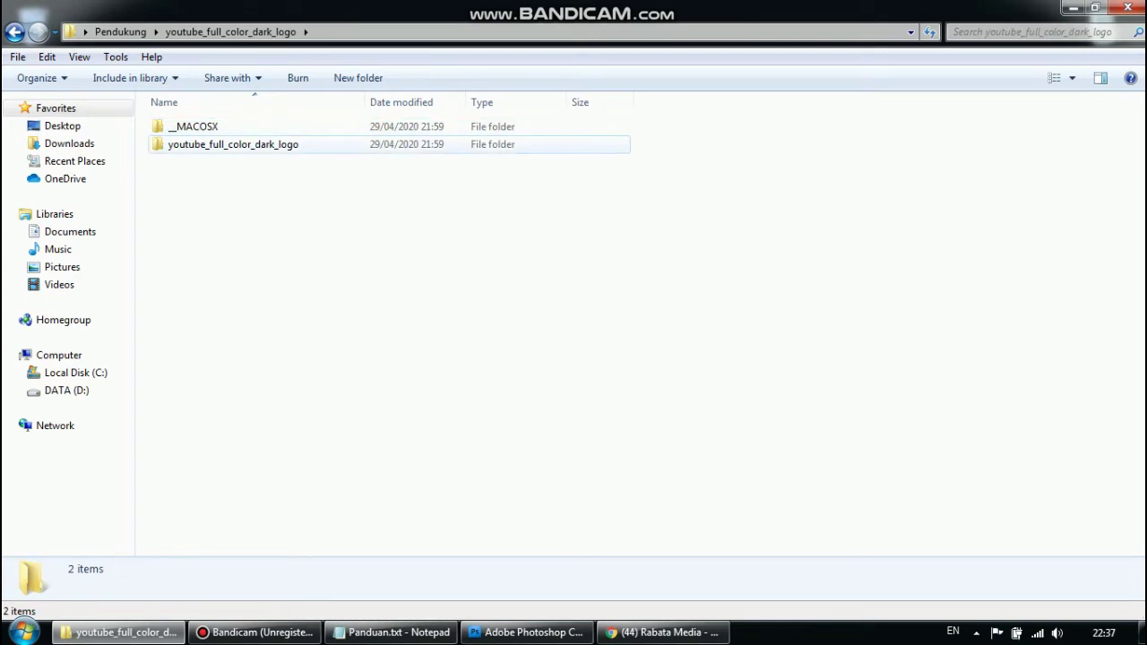
{"action": "double_click", "coordinate": [193, 127]}
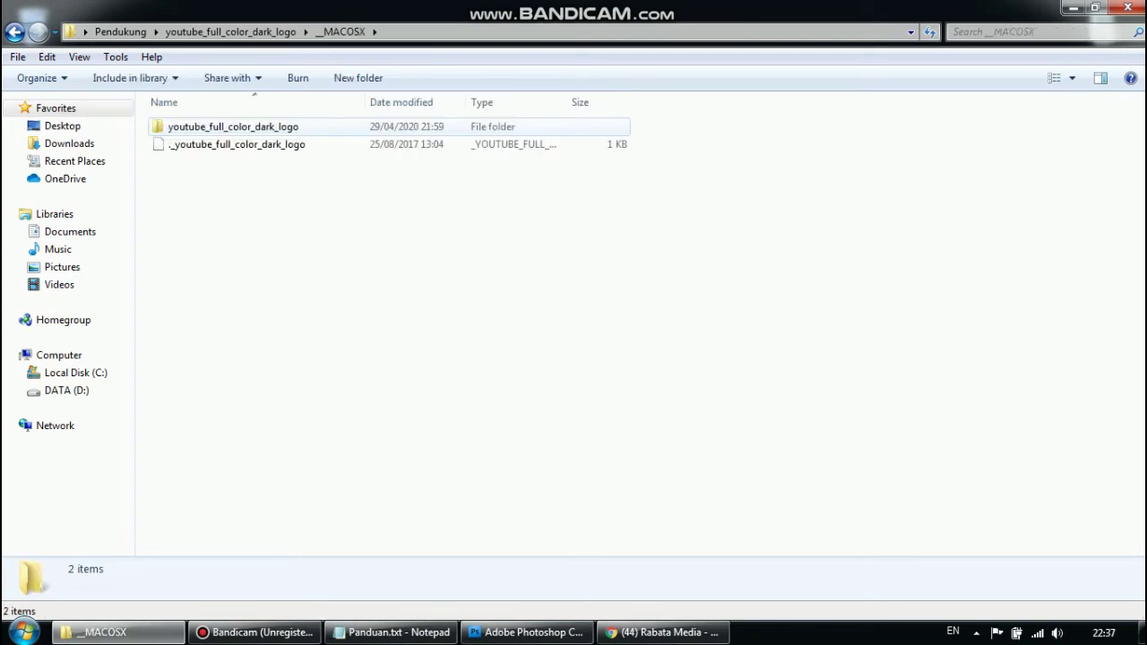
{"action": "double_click", "coordinate": [233, 127]}
{"action": "key", "text": "Return"}
{"action": "key", "text": "BackSpace"}
{"action": "key", "text": "Return"}
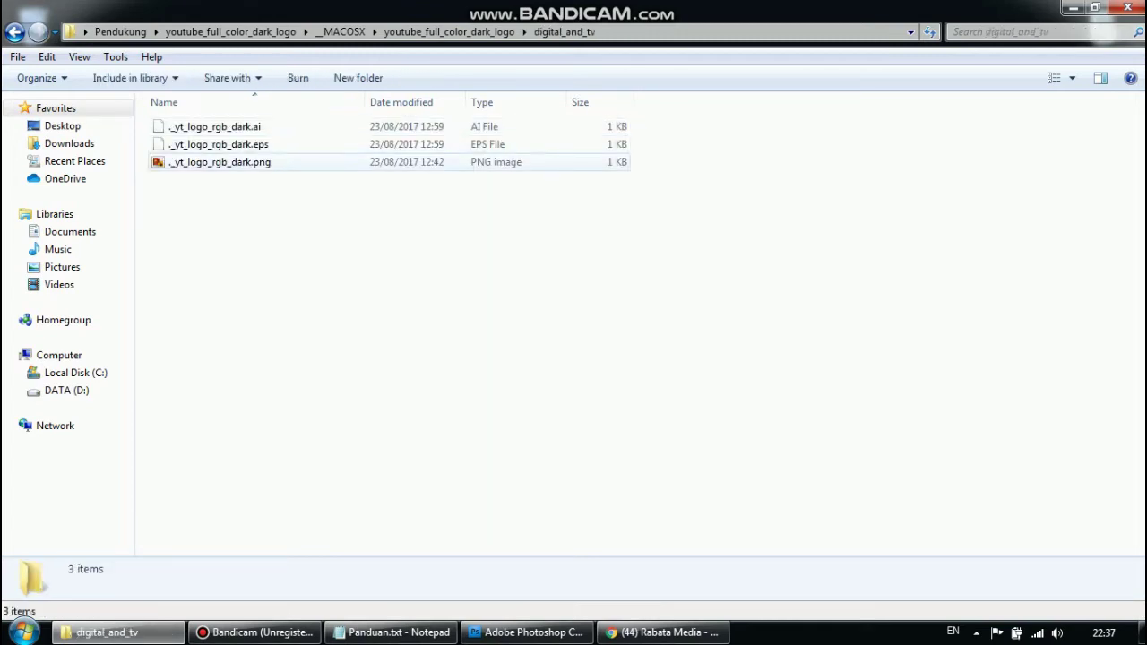
{"action": "left_click", "coordinate": [219, 162]}
{"action": "key", "text": "Return"}
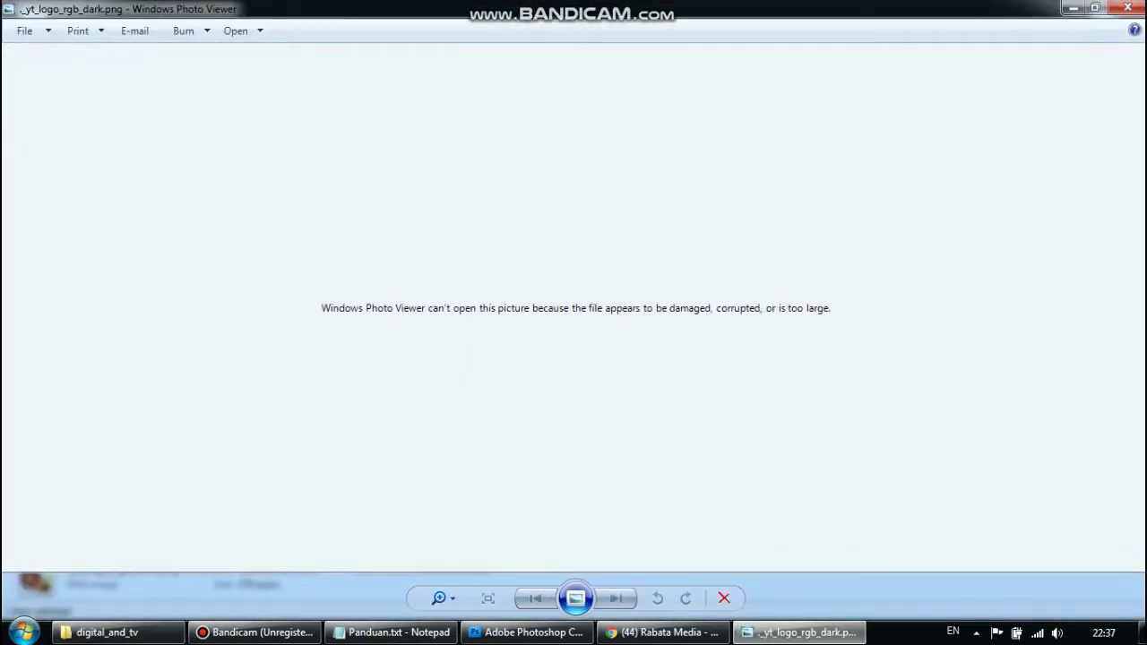
{"action": "left_click", "coordinate": [1128, 7]}
- Go to the digital_and_tv folder outside __MACOSX, preview yt_logo_rgb_dark.png and close the viewer
{"action": "key", "text": "BackSpace"}
{"action": "key", "text": "BackSpace"}
{"action": "key", "text": "BackSpace"}
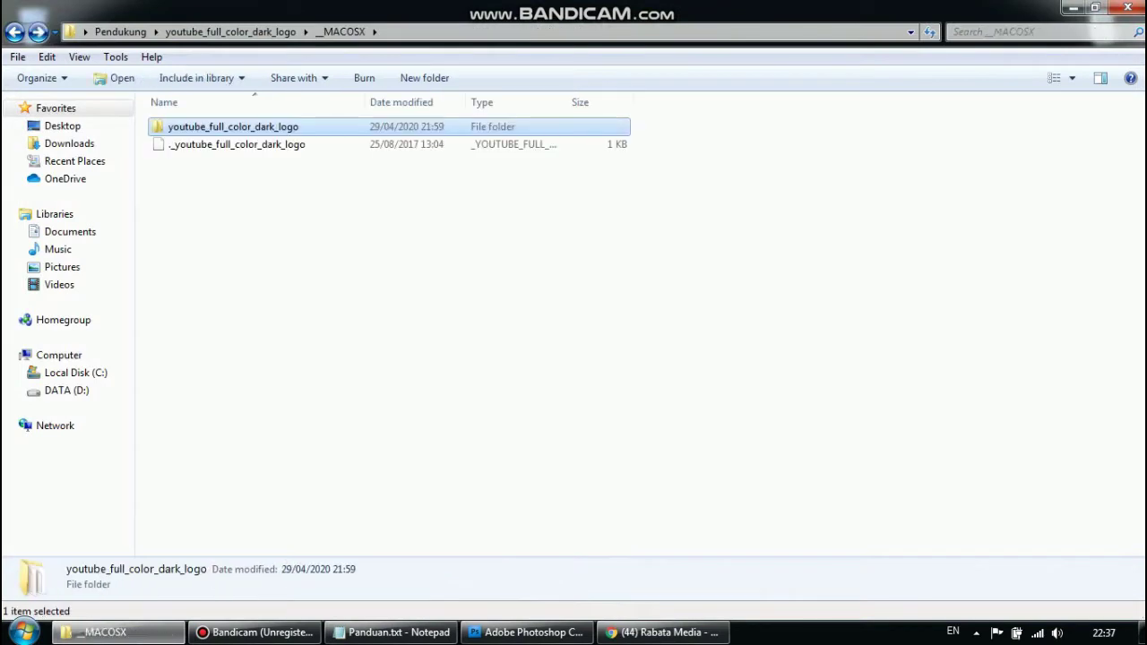
{"action": "key", "text": "Down"}
{"action": "key", "text": "Return"}
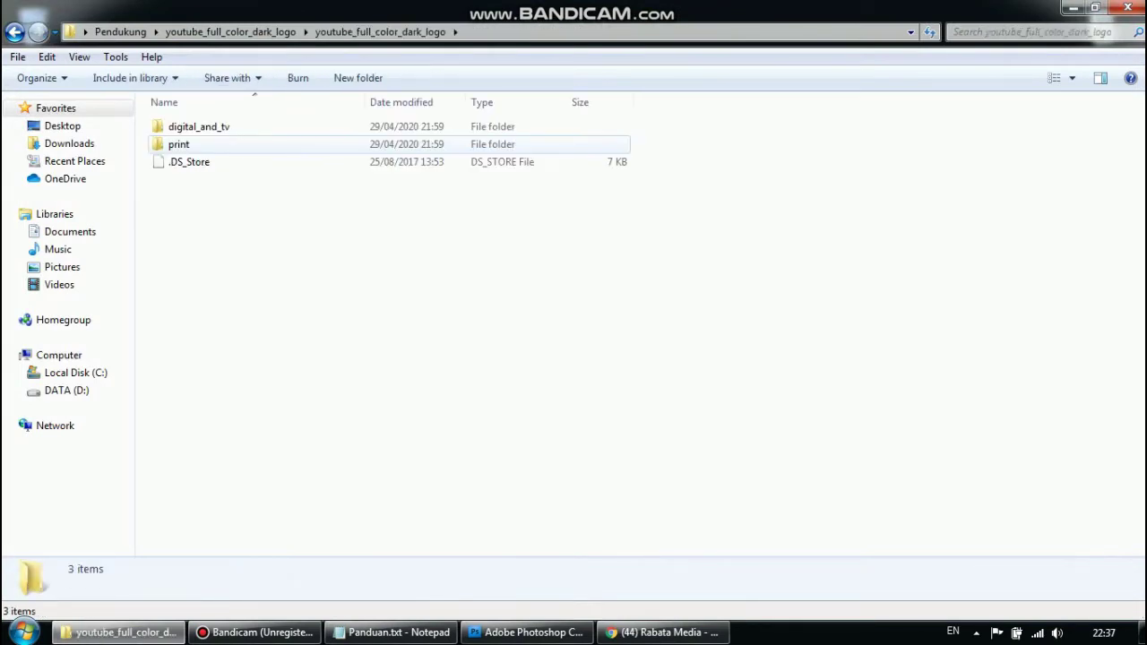
{"action": "key", "text": "Up"}
{"action": "key", "text": "Return"}
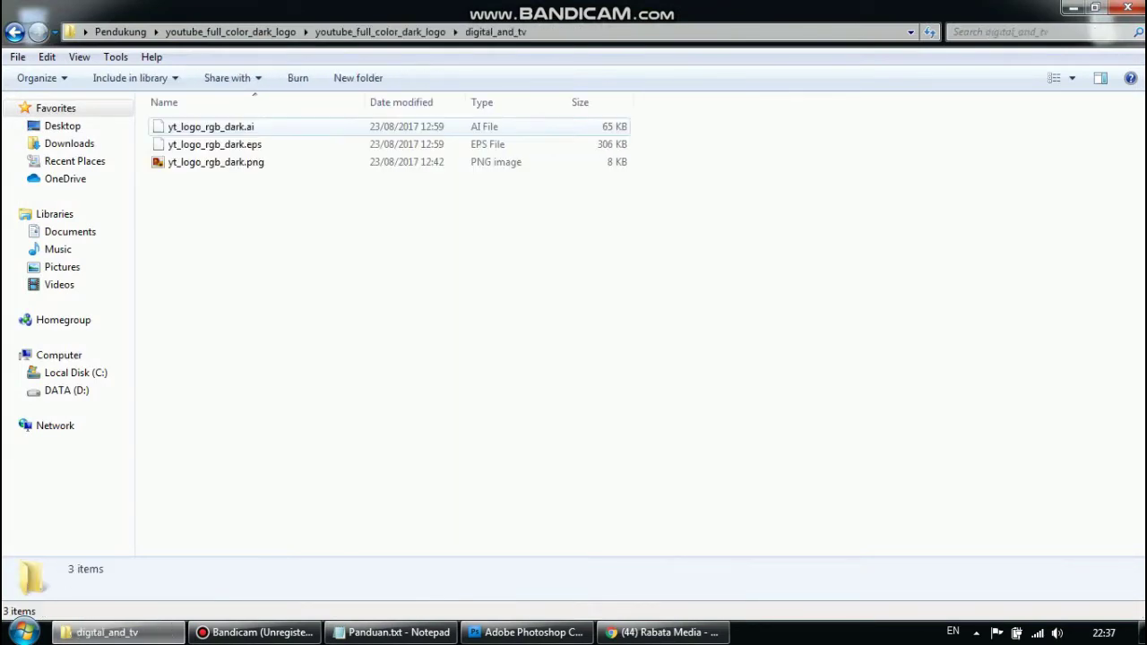
{"action": "double_click", "coordinate": [215, 162]}
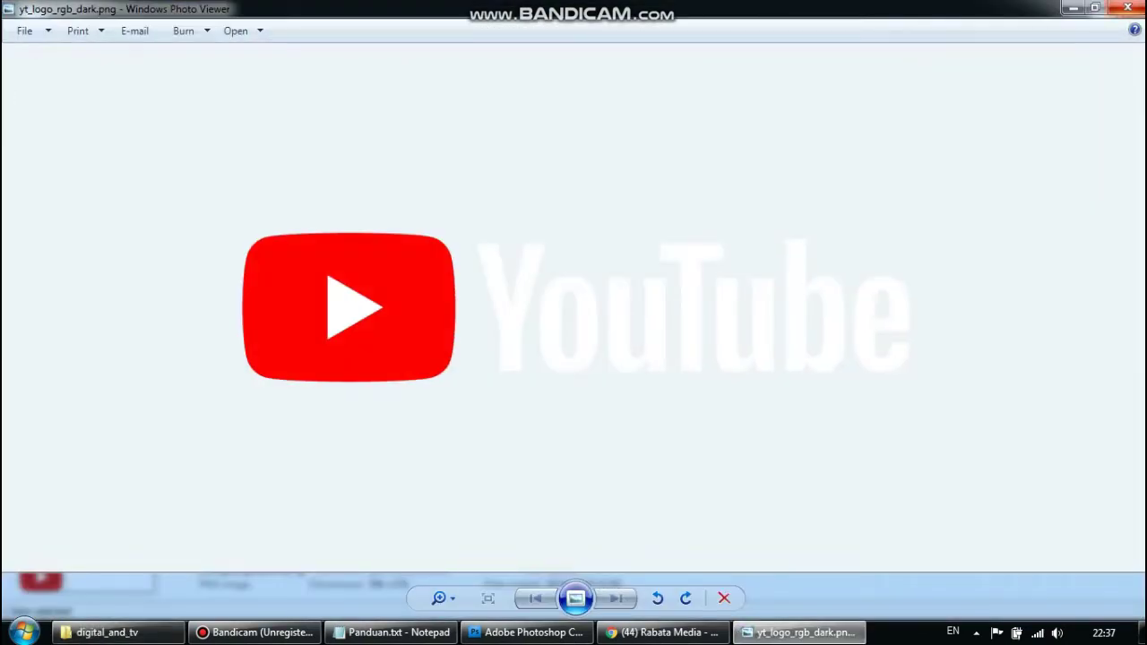
{"action": "left_click", "coordinate": [1125, 7]}
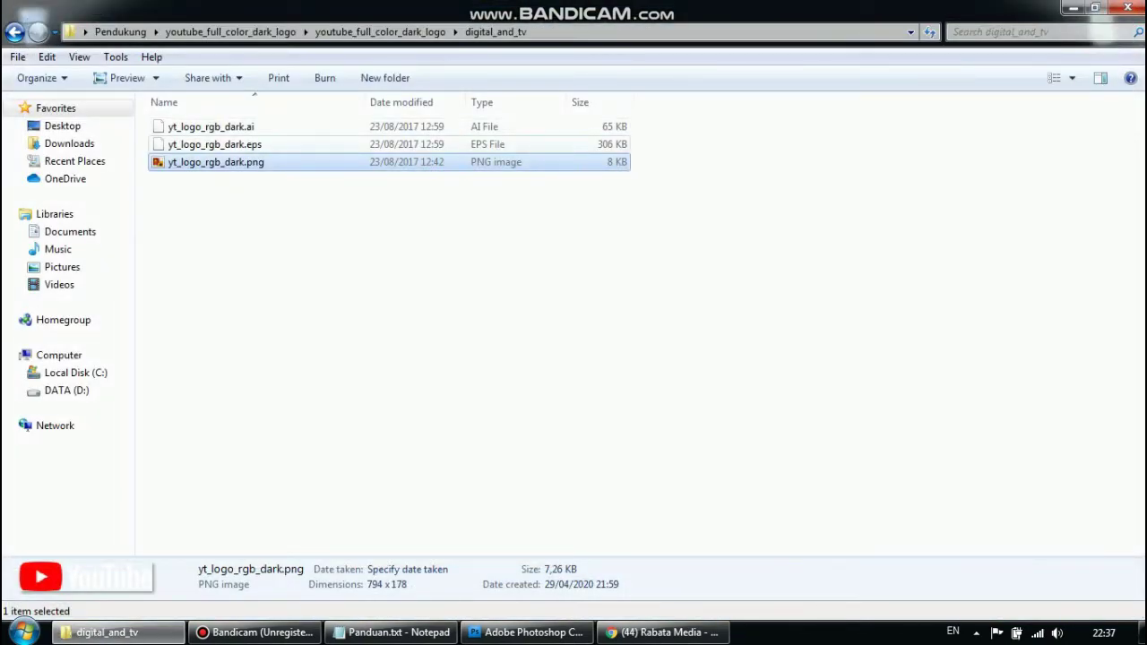
- Switch to Photoshop and open yt_logo_rgb_dark.png from the desktop's Pendukung folder, inside youtube_full_color_dark_logo's digital_and_tv subfolder
{"action": "left_click", "coordinate": [662, 632]}
{"action": "left_click", "coordinate": [527, 633]}
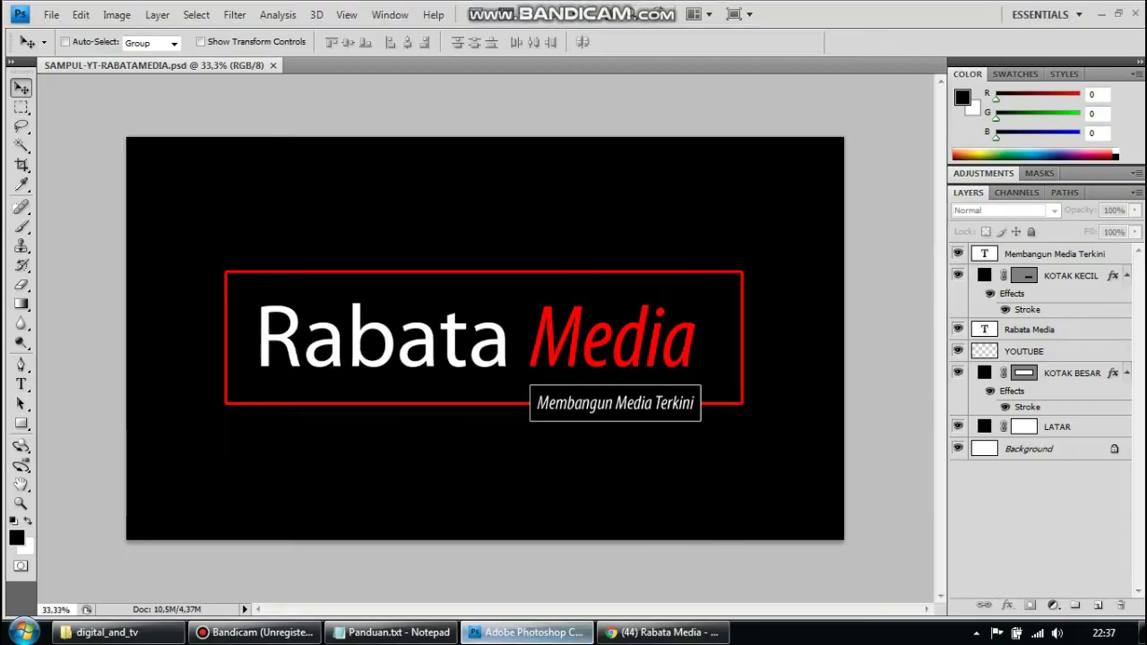
{"action": "left_click", "coordinate": [51, 14]}
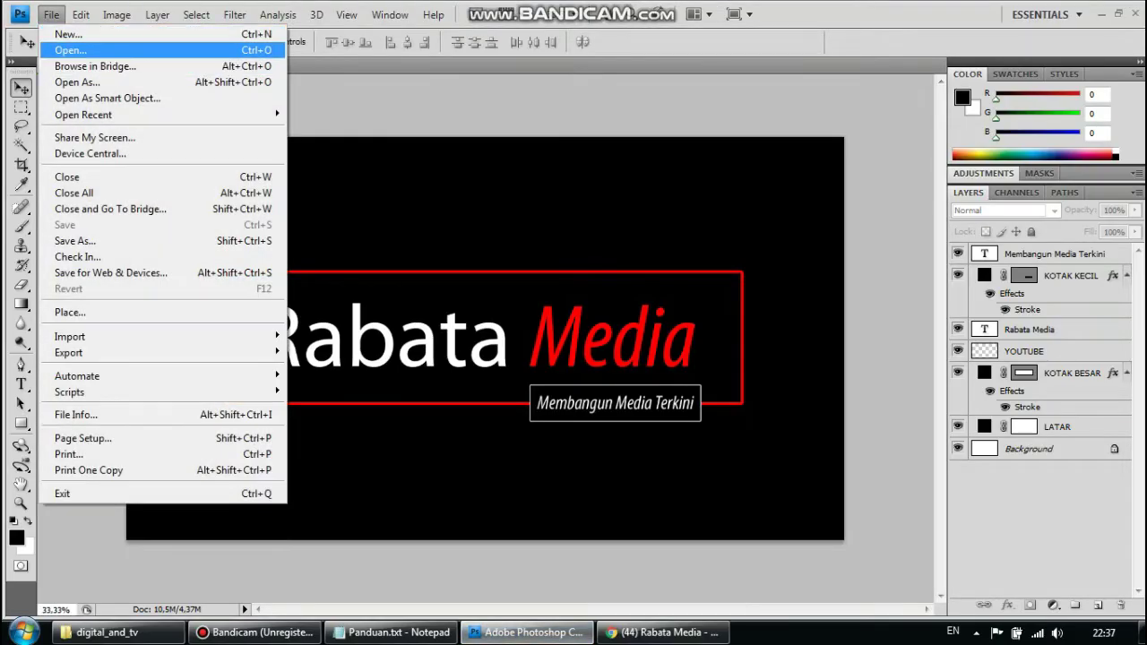
{"action": "left_click", "coordinate": [63, 47]}
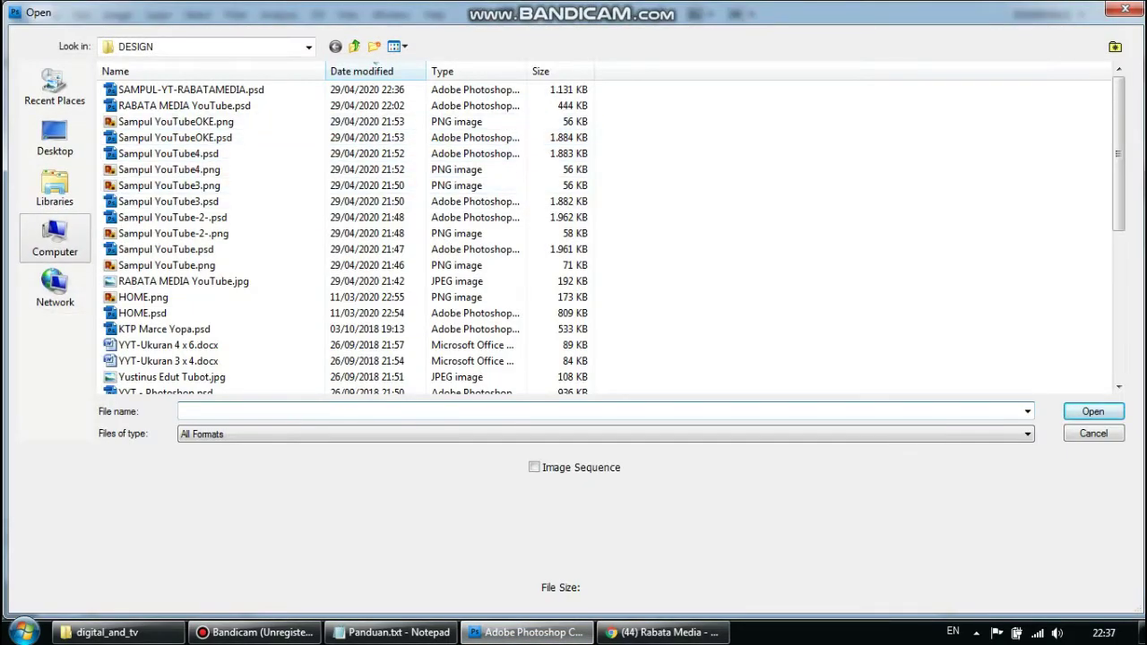
{"action": "left_click", "coordinate": [55, 139]}
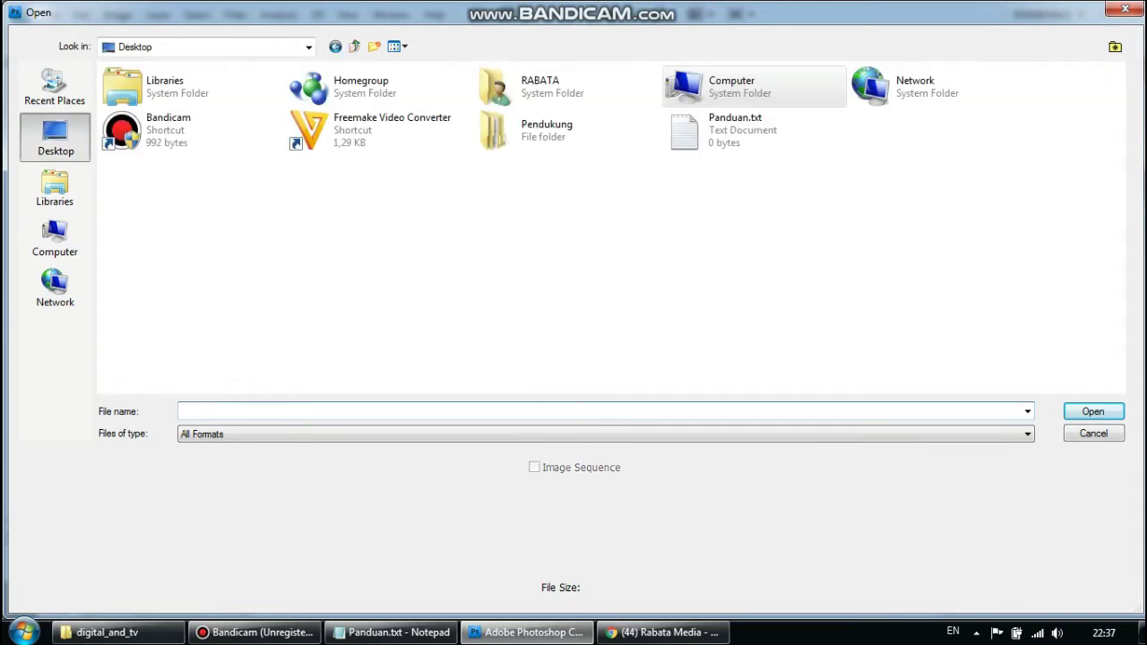
{"action": "double_click", "coordinate": [533, 130]}
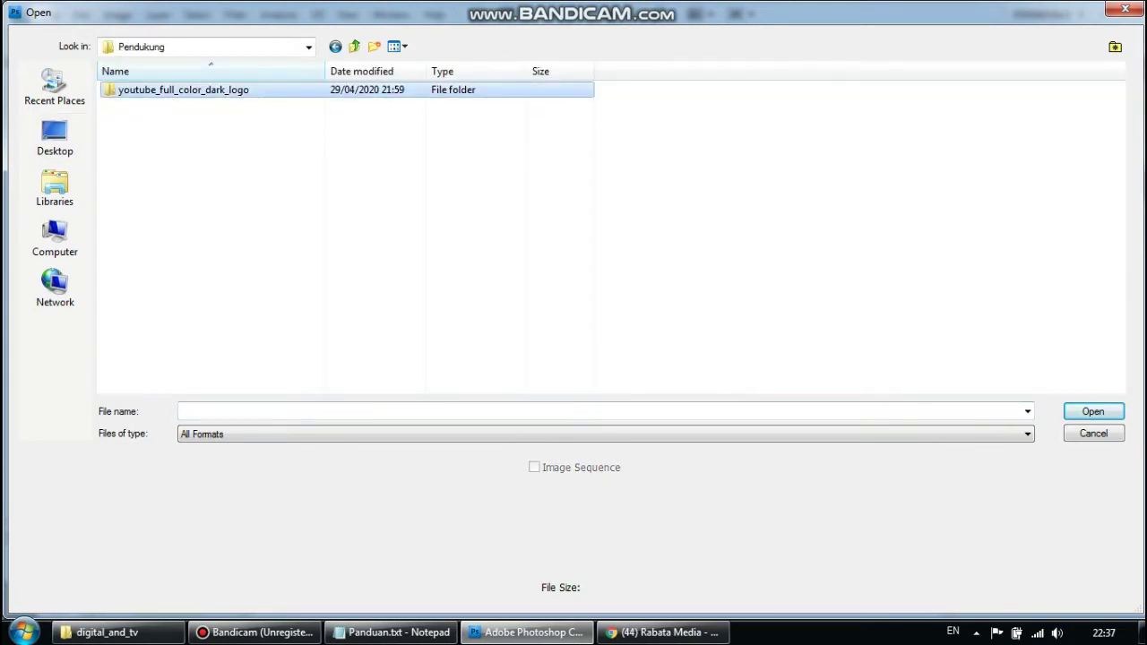
{"action": "double_click", "coordinate": [183, 89]}
{"action": "double_click", "coordinate": [183, 105]}
{"action": "left_click", "coordinate": [182, 106]}
{"action": "double_click", "coordinate": [183, 90]}
{"action": "double_click", "coordinate": [183, 121]}
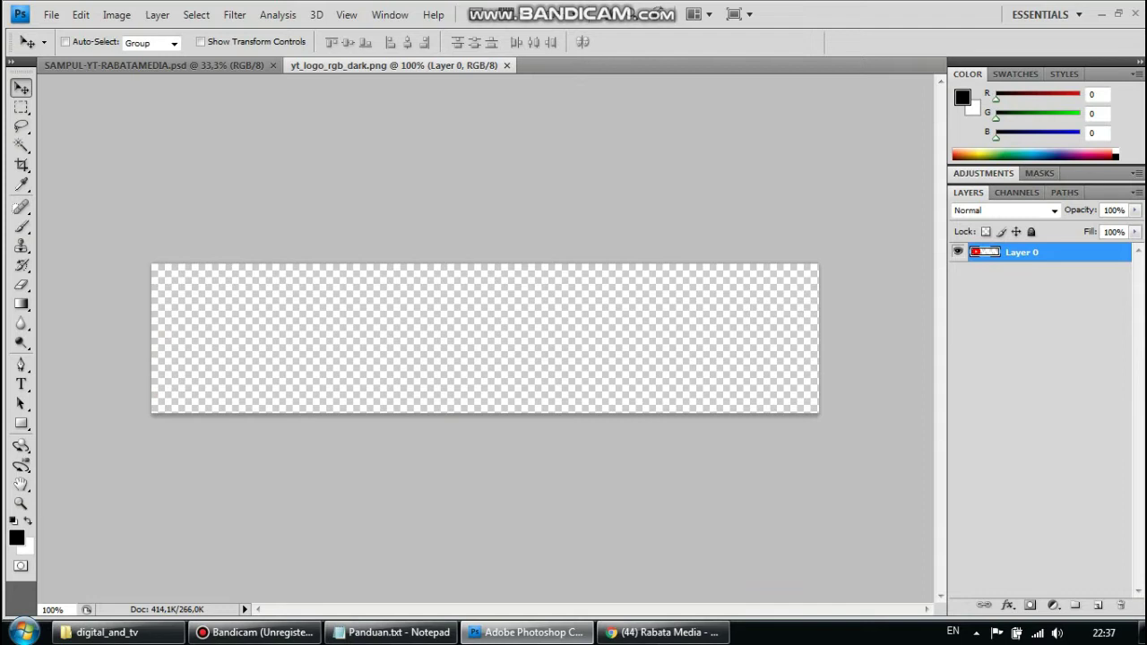
- Bring the YouTube logo into SAMPUL-YT-RABATAMEDIA.psd as a new layer in the artwork's lower-right corner
{"action": "key", "text": "ctrl+Tab"}
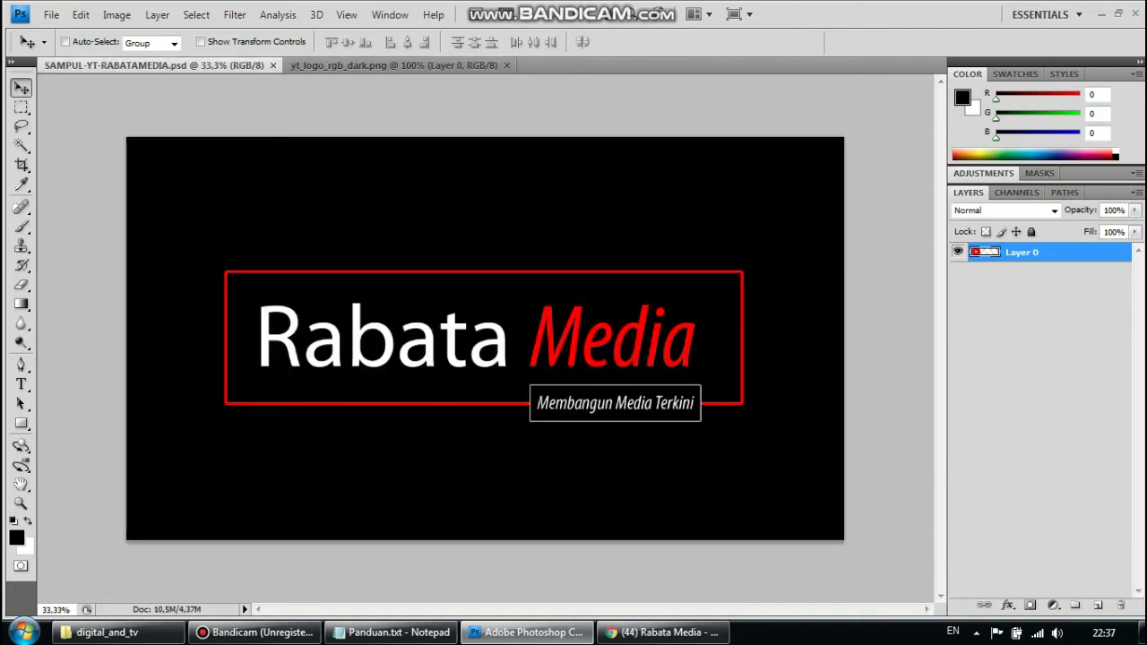
{"action": "key", "text": "ctrl+v"}
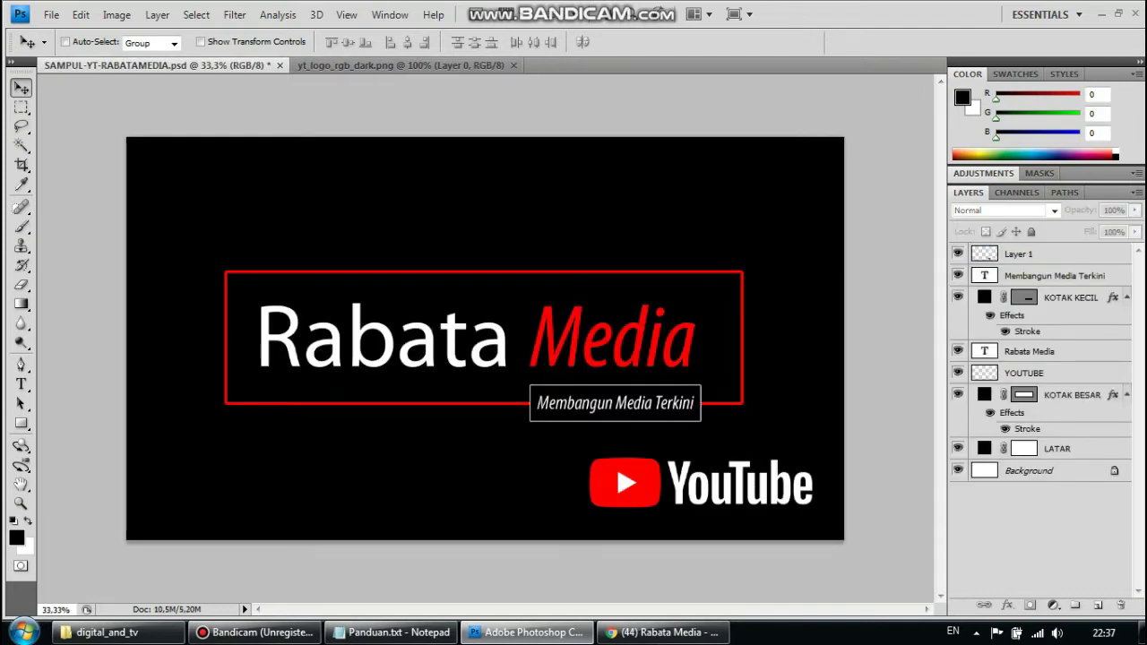
{"action": "right_click", "coordinate": [1061, 255]}
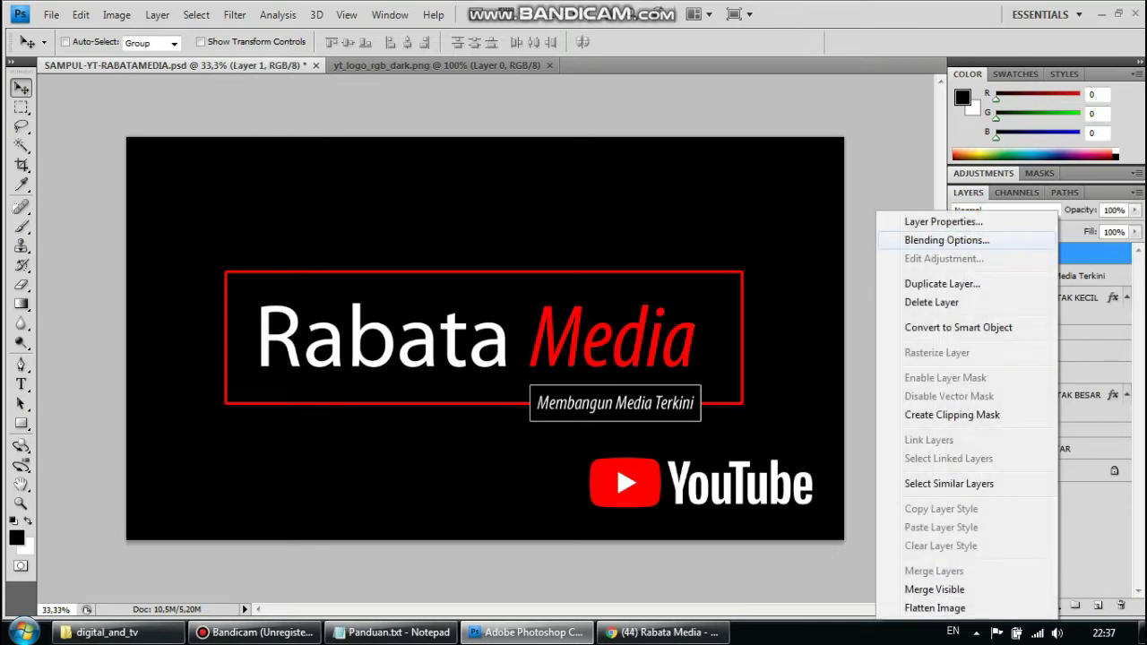
{"action": "left_click", "coordinate": [947, 241]}
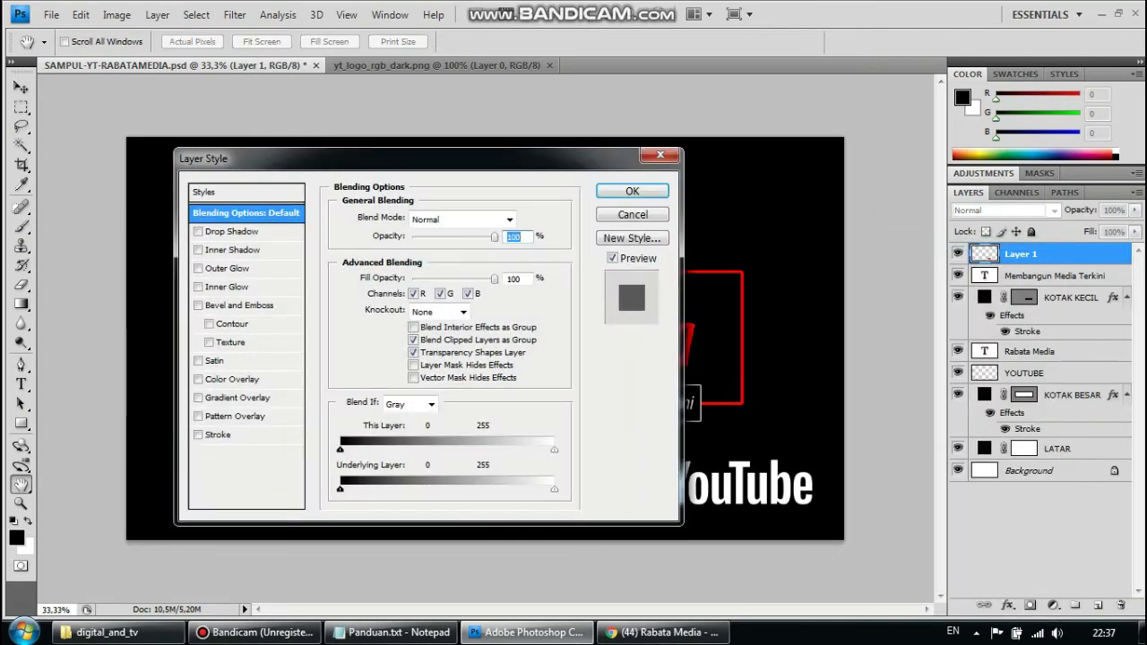
{"action": "left_click", "coordinate": [660, 155]}
{"action": "left_click", "coordinate": [1050, 471]}
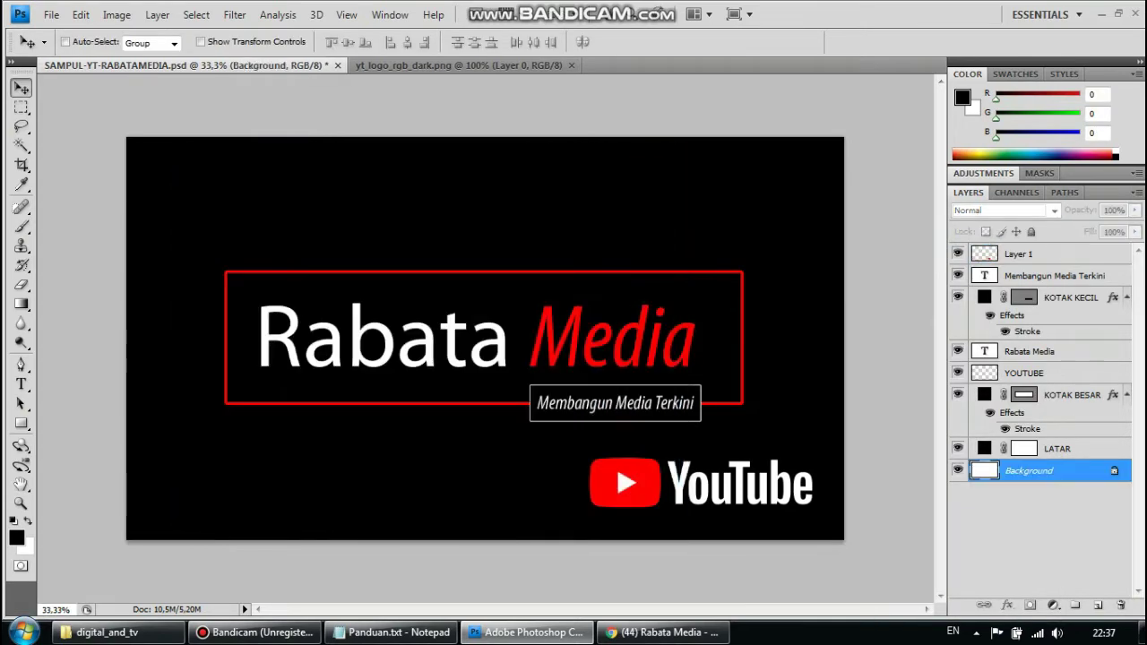
- Delete the old YOUTUBE layer above KOTAK BESAR and leave no layer selected
{"action": "left_click", "coordinate": [1023, 372]}
{"action": "right_click", "coordinate": [1044, 372]}
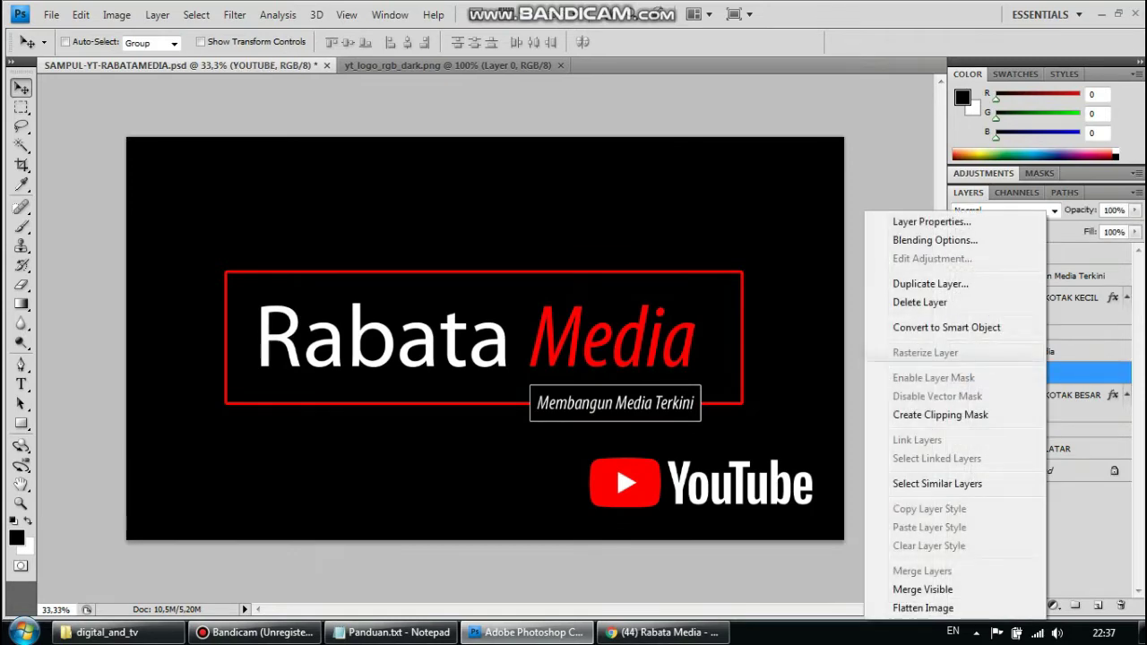
{"action": "left_click", "coordinate": [923, 303]}
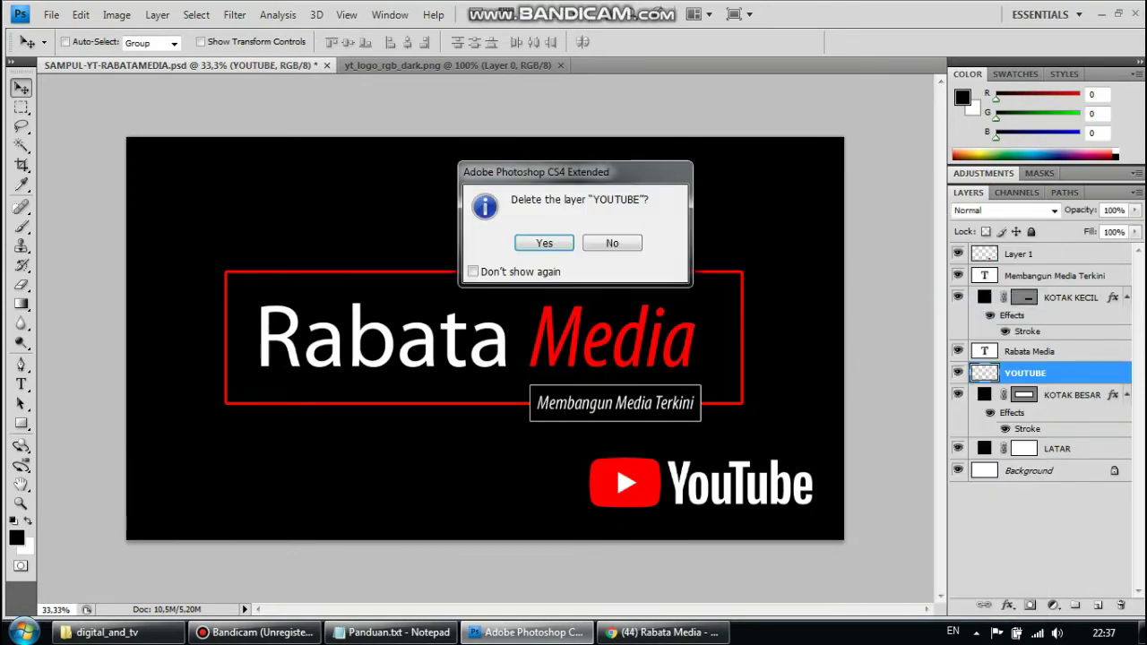
{"action": "left_click", "coordinate": [545, 241]}
{"action": "left_click", "coordinate": [1040, 502]}
{"action": "left_click", "coordinate": [604, 216]}
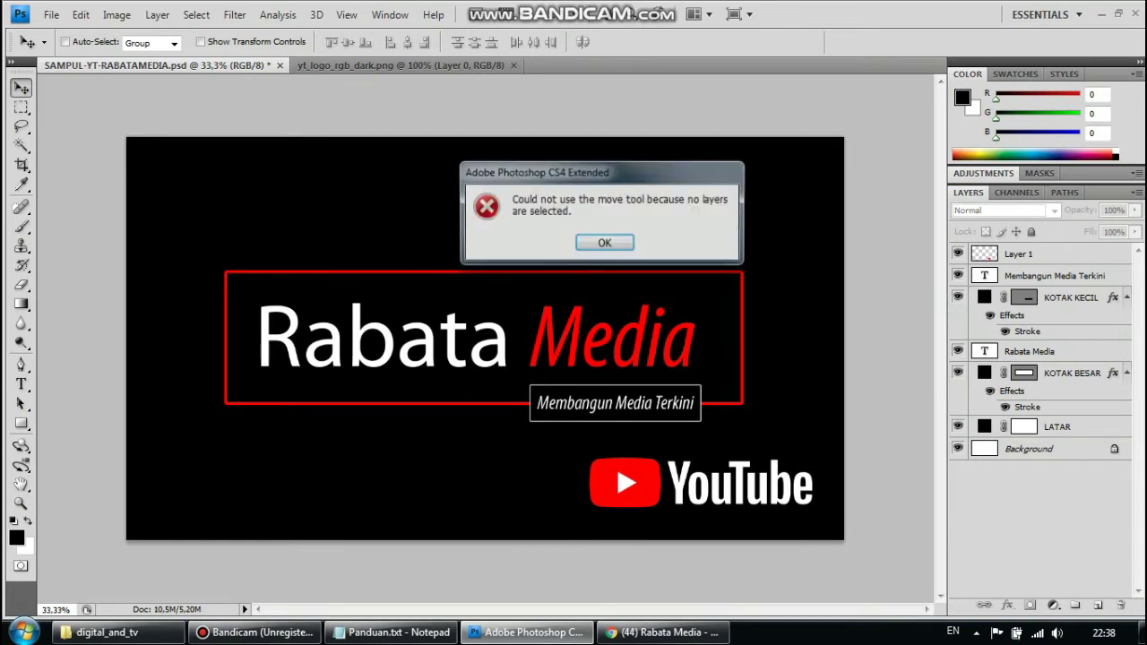
{"action": "left_click", "coordinate": [604, 243]}
{"action": "key", "text": "Return"}
- Rename the new logo layer, Layer 1, as yOUTUBE
{"action": "left_click", "coordinate": [1034, 254]}
{"action": "right_click", "coordinate": [1034, 254]}
{"action": "left_click", "coordinate": [919, 221]}
{"action": "type", "text": "y"}
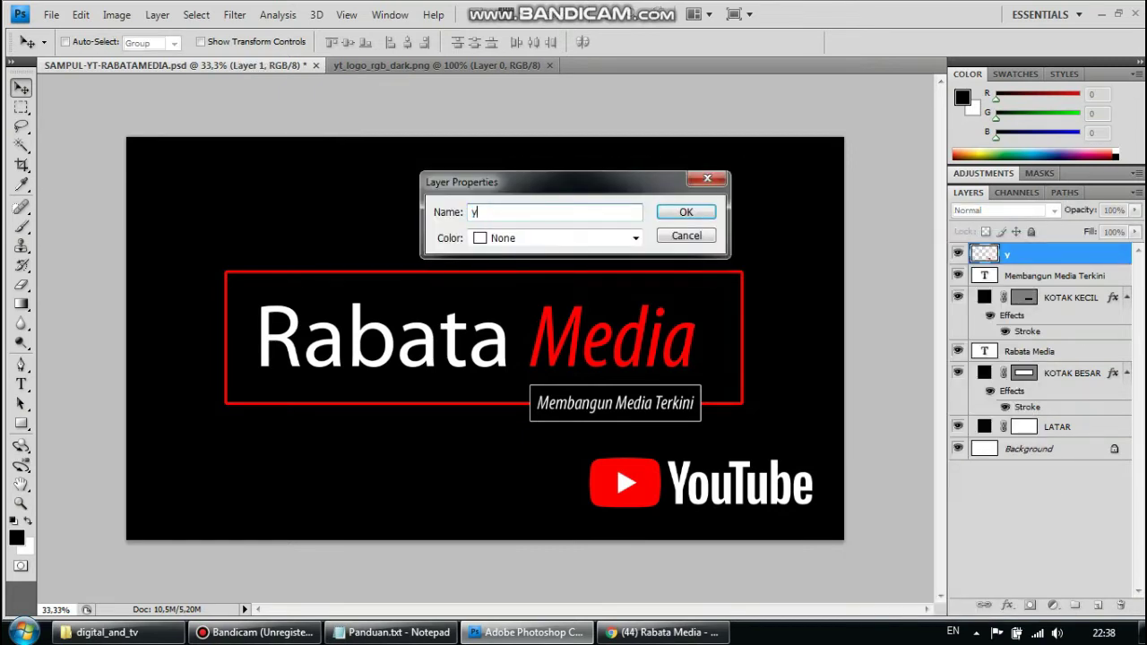
{"action": "type", "text": "OUTUBE"}
{"action": "key", "text": "Caps_Lock"}
{"action": "key", "text": "Delete"}
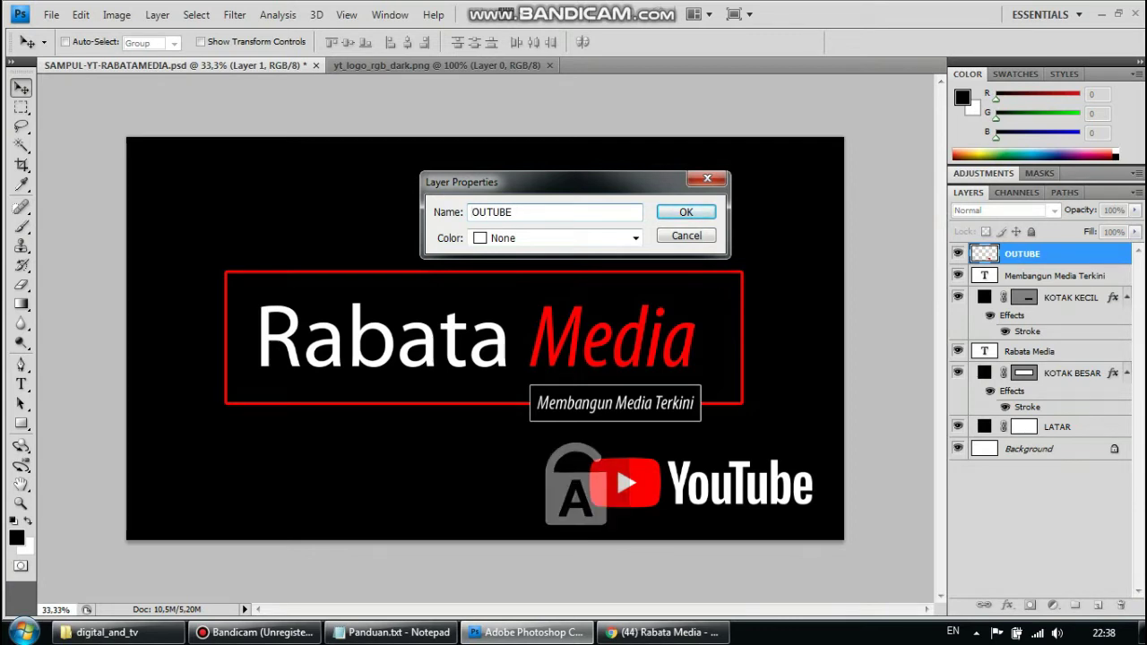
{"action": "type", "text": "y"}
{"action": "key", "text": "Caps_Lock"}
{"action": "key", "text": "Delete"}
{"action": "type", "text": "y"}
{"action": "key", "text": "Return"}
{"action": "key", "text": "Caps_Lock"}
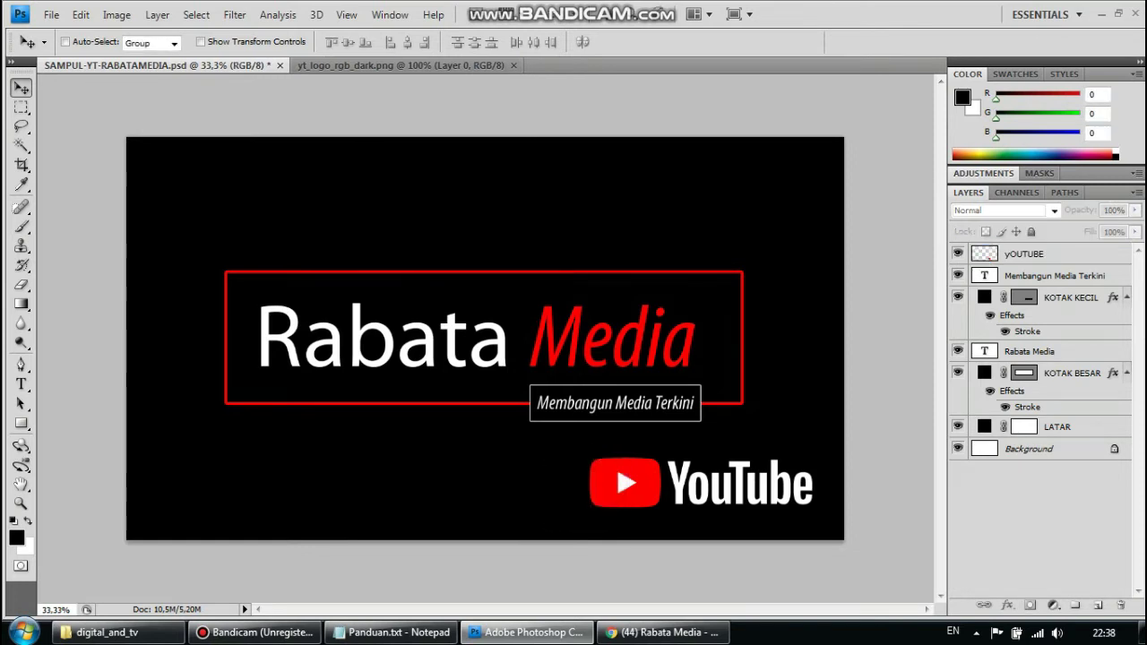
- Scale the YouTube logo proportionally to about 49%, keeping its lower-right corner in place
{"action": "key", "text": "ctrl+t"}
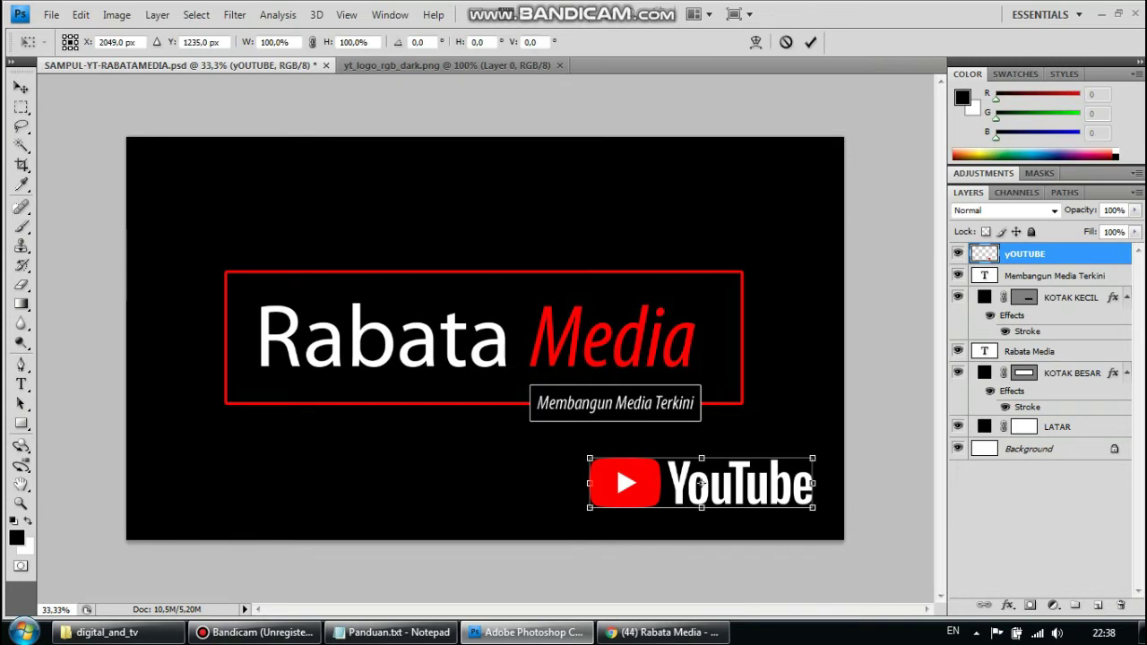
{"action": "left_click_drag", "start_coordinate": [590, 458], "coordinate": [702, 484]}
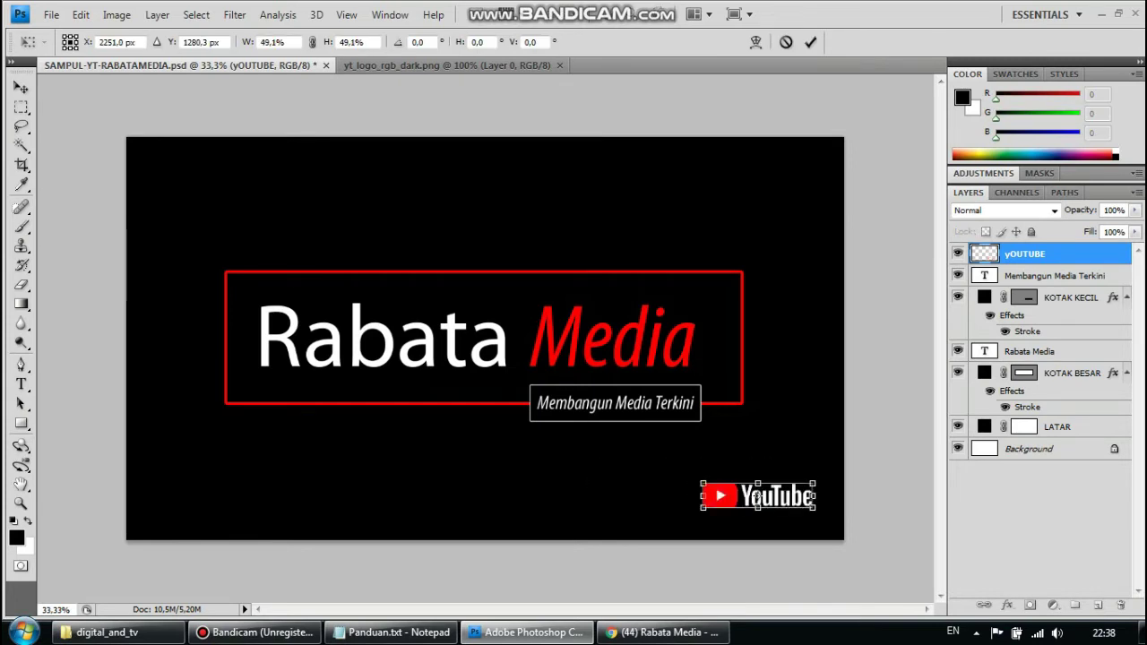
{"action": "key", "text": "Return"}
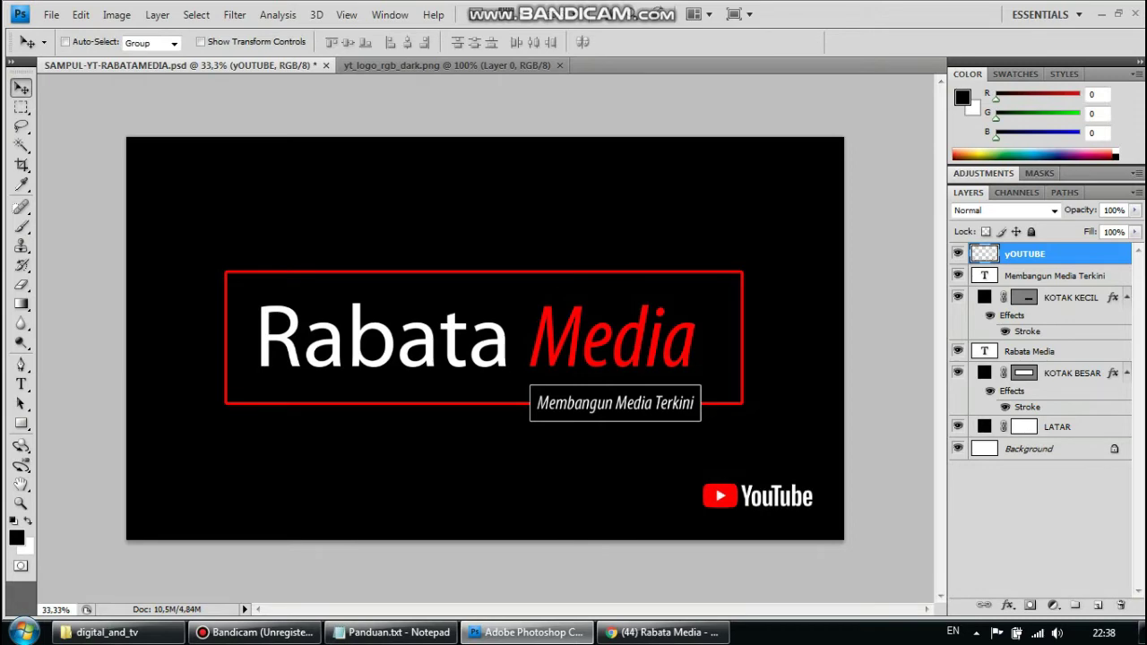
- Leave no layer selected and save the changes to SAMPUL-YT-RABATAMEDIA.psd
{"action": "left_click", "coordinate": [1040, 520]}
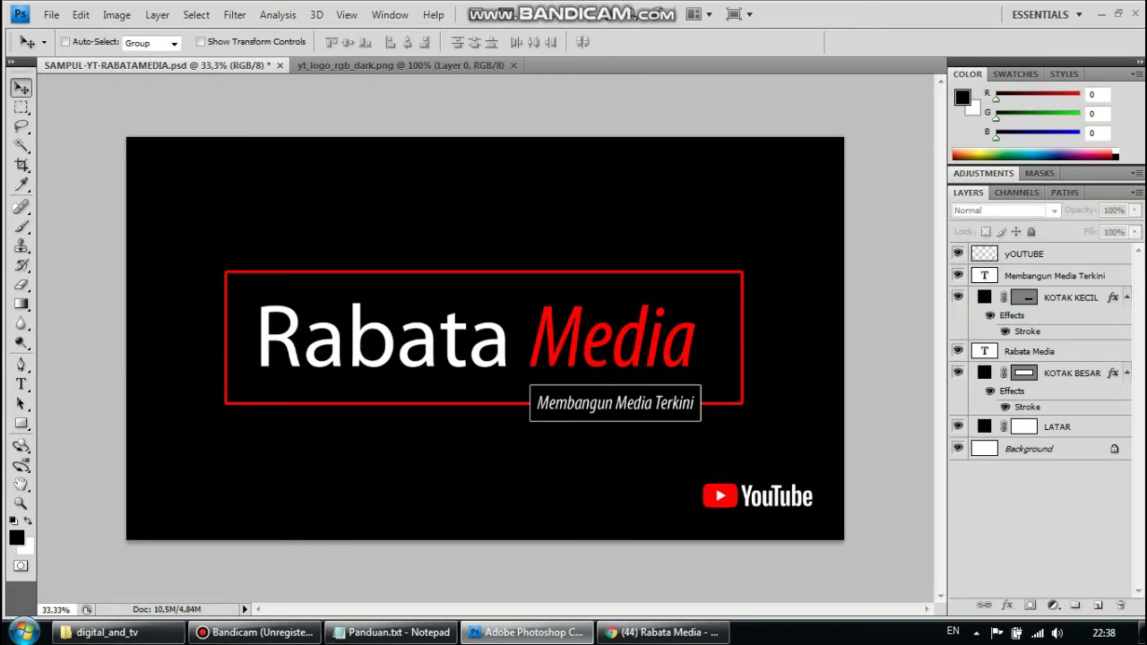
{"action": "left_click", "coordinate": [51, 15]}
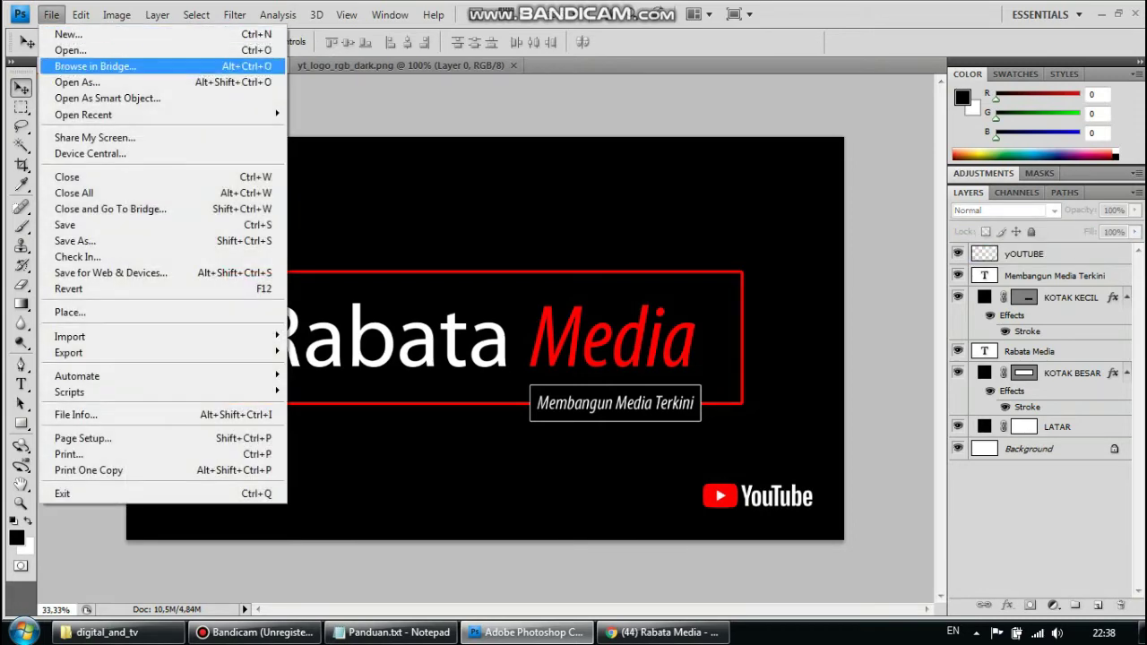
{"action": "left_click", "coordinate": [72, 225]}
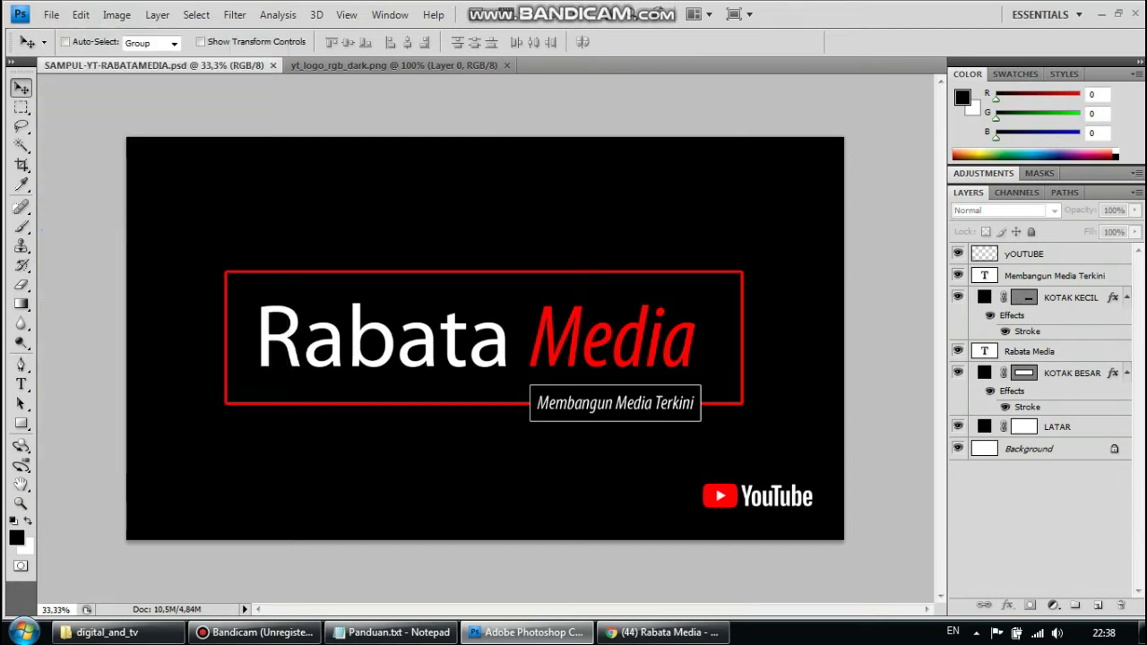
- Save a PNG copy of the artwork as SAMPUL-YT-RABATAMEDIA.png in the DESIGN folder with the default PNG options
{"action": "left_click", "coordinate": [51, 15]}
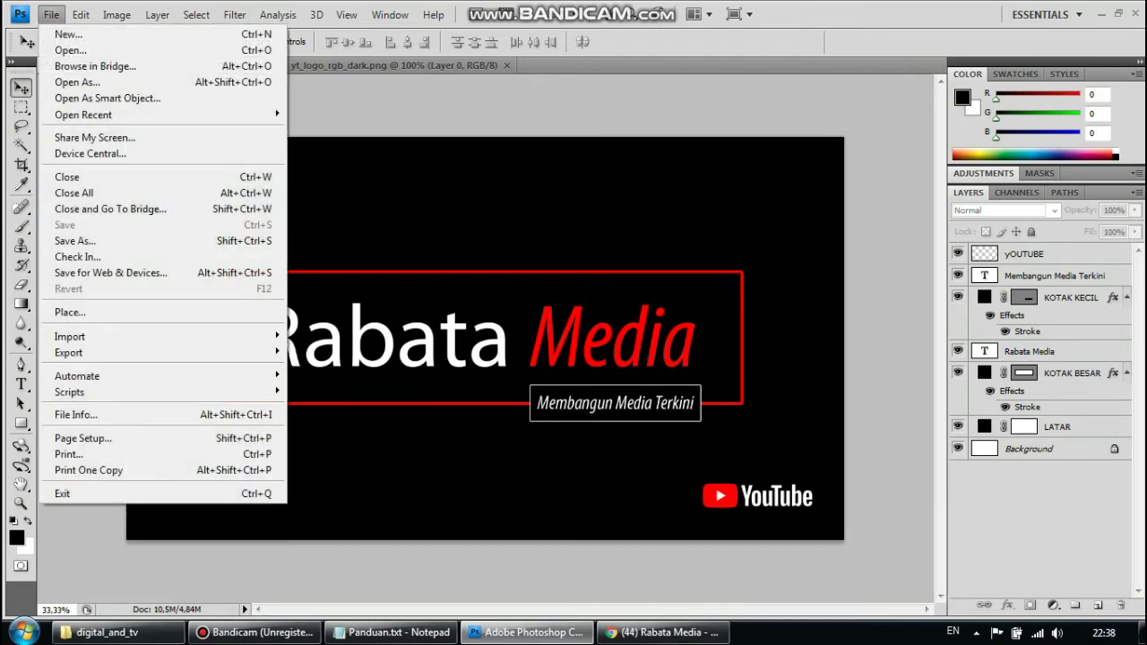
{"action": "left_click", "coordinate": [76, 240]}
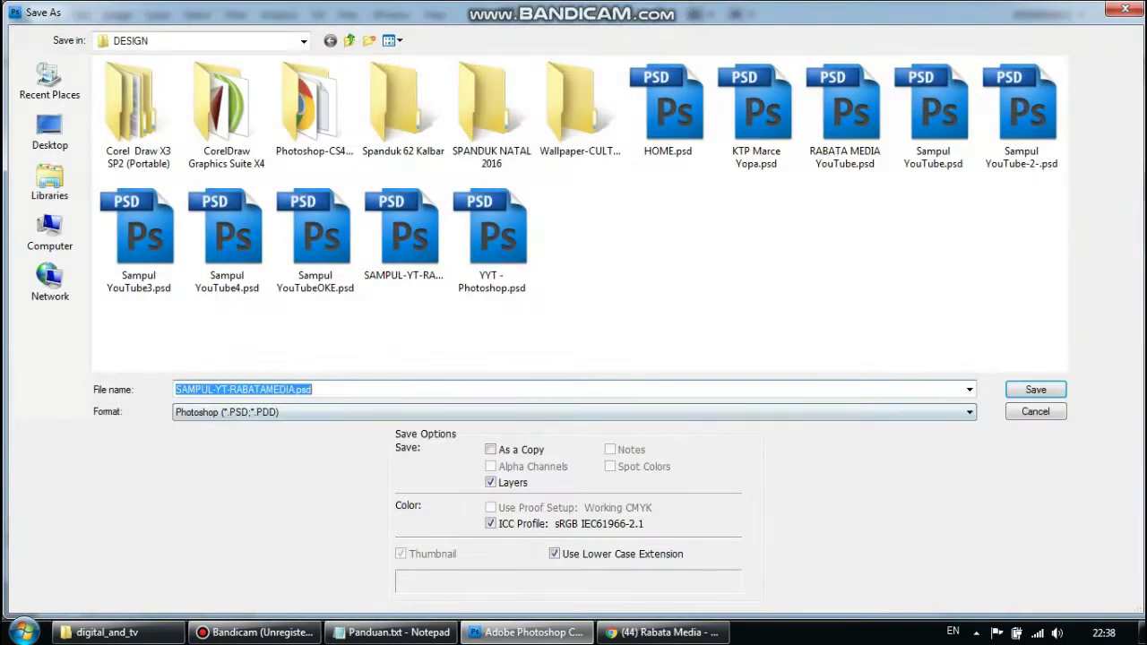
{"action": "left_click", "coordinate": [969, 412]}
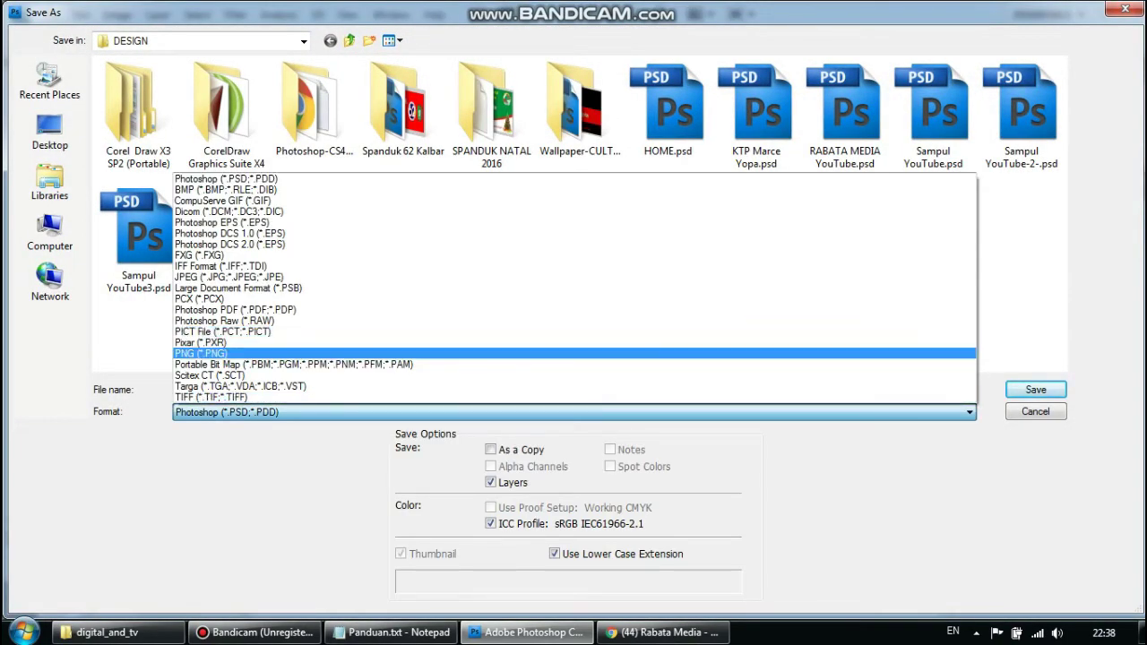
{"action": "left_click", "coordinate": [200, 353]}
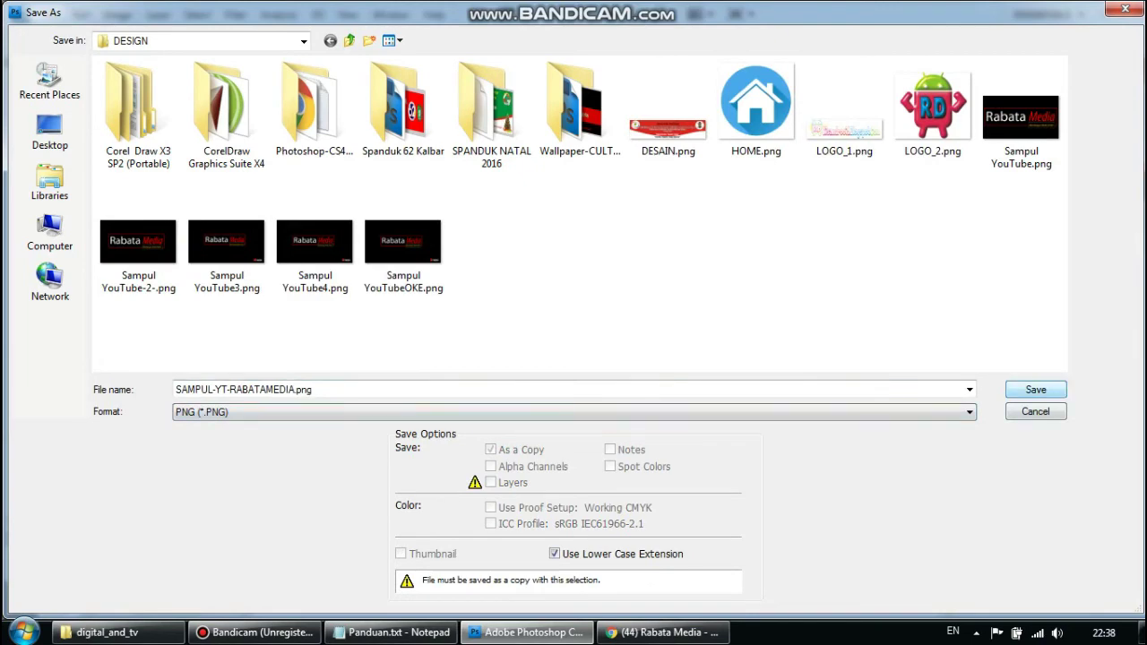
{"action": "key", "text": "Return"}
{"action": "key", "text": "Return"}
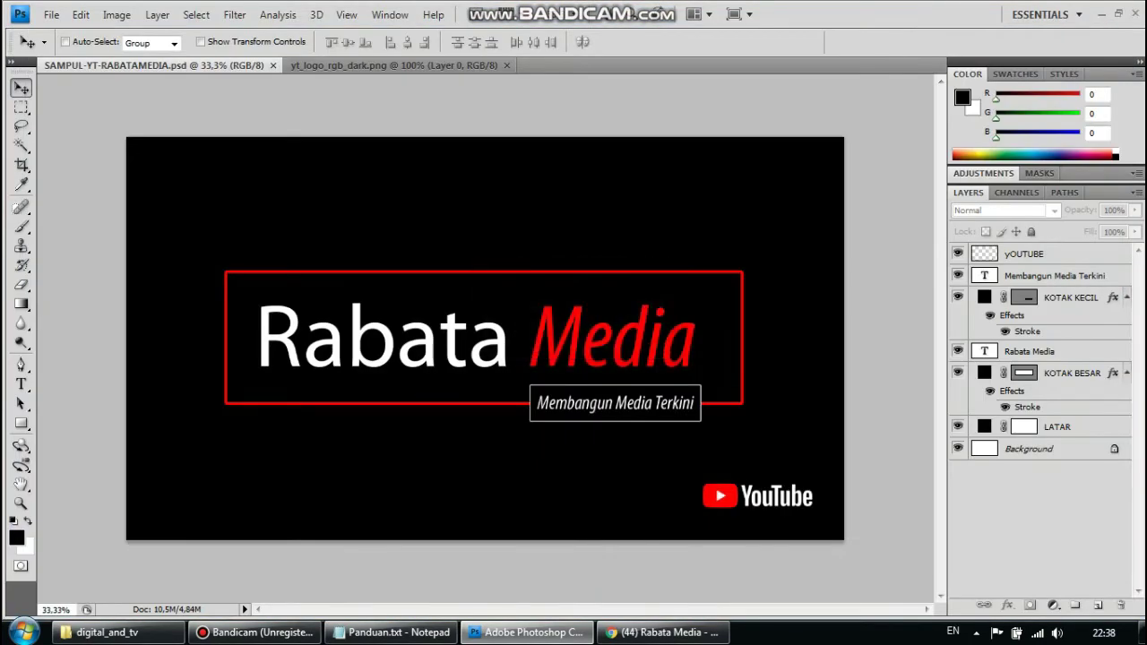
- Switch to Panduan.txt in Notepad and add the line "5. BUKA YOUTUBE.COM" below step 4
{"action": "left_click", "coordinate": [392, 632]}
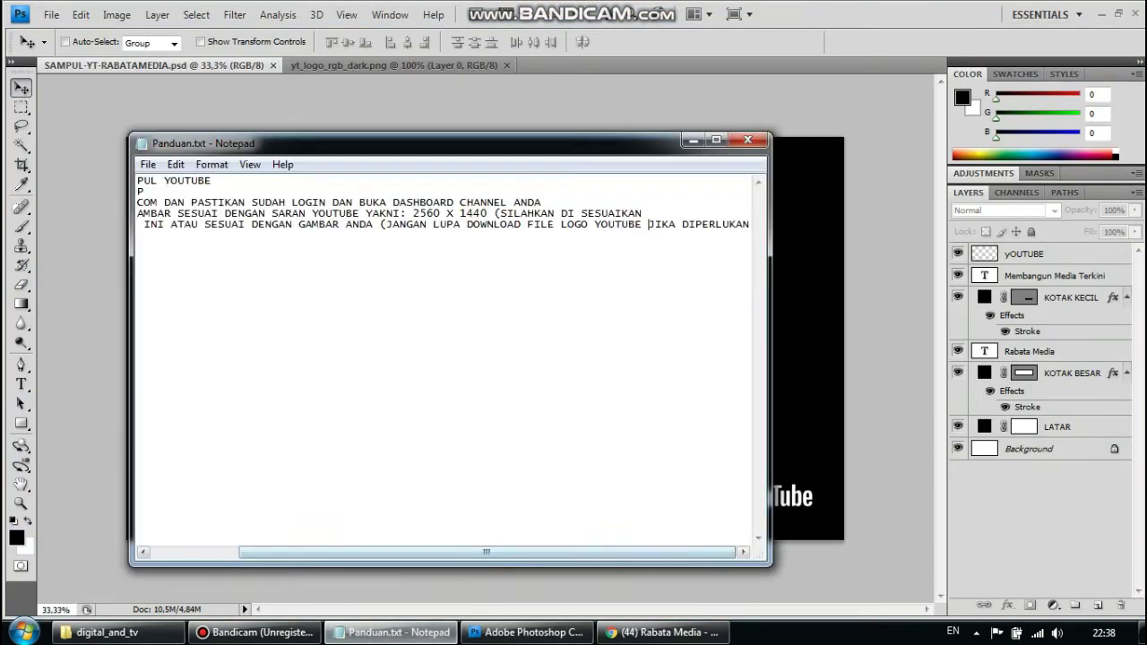
{"action": "key", "text": "Return"}
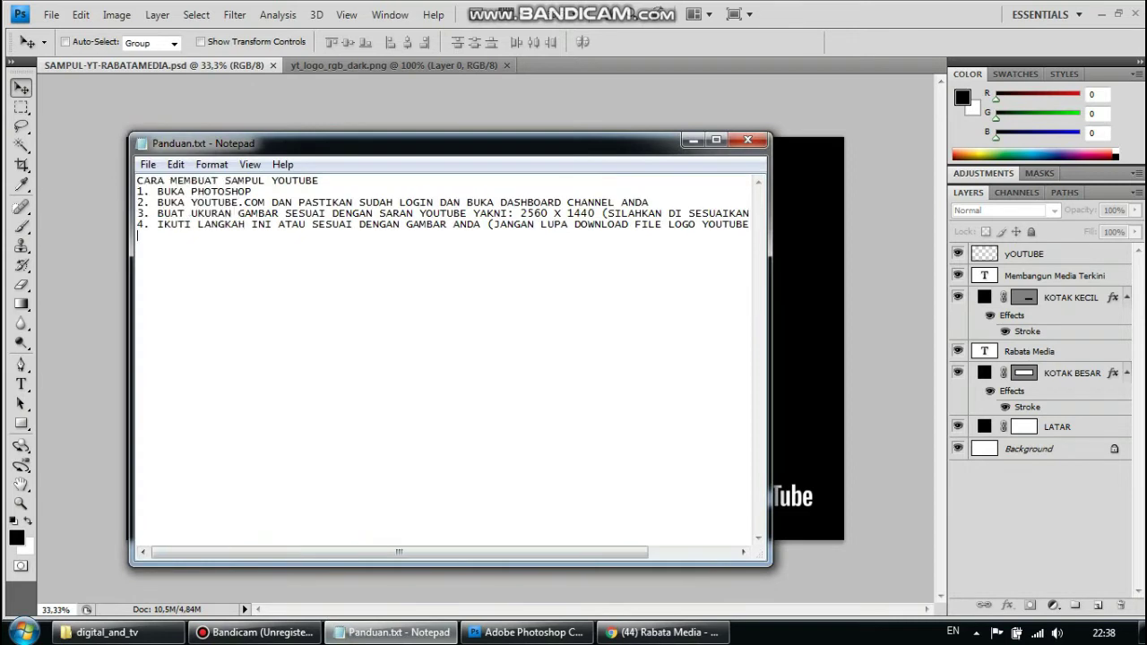
{"action": "type", "text": "5. buka"}
{"action": "key", "text": "ctrl+shift+Left"}
{"action": "key", "text": "Caps_Lock"}
{"action": "type", "text": "BUKA YOUTUBE.COM"}
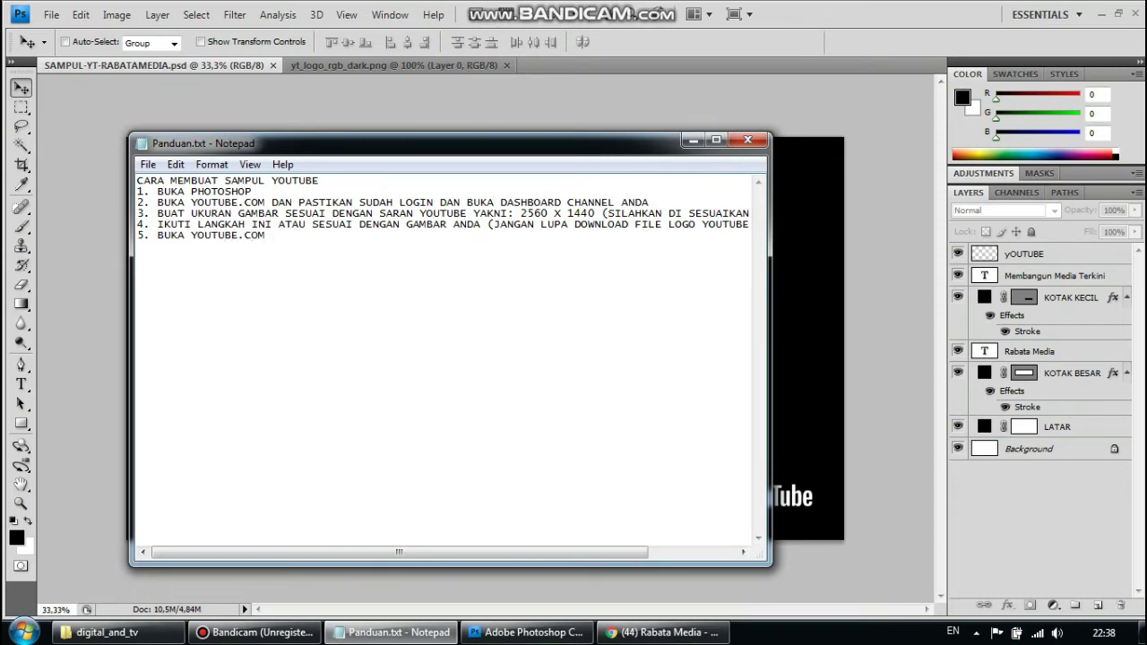
- In YouTube's channel header dialog in Chrome, browse for a photo and list the DESIGN folder in detail view, newest files first
{"action": "left_click", "coordinate": [661, 631]}
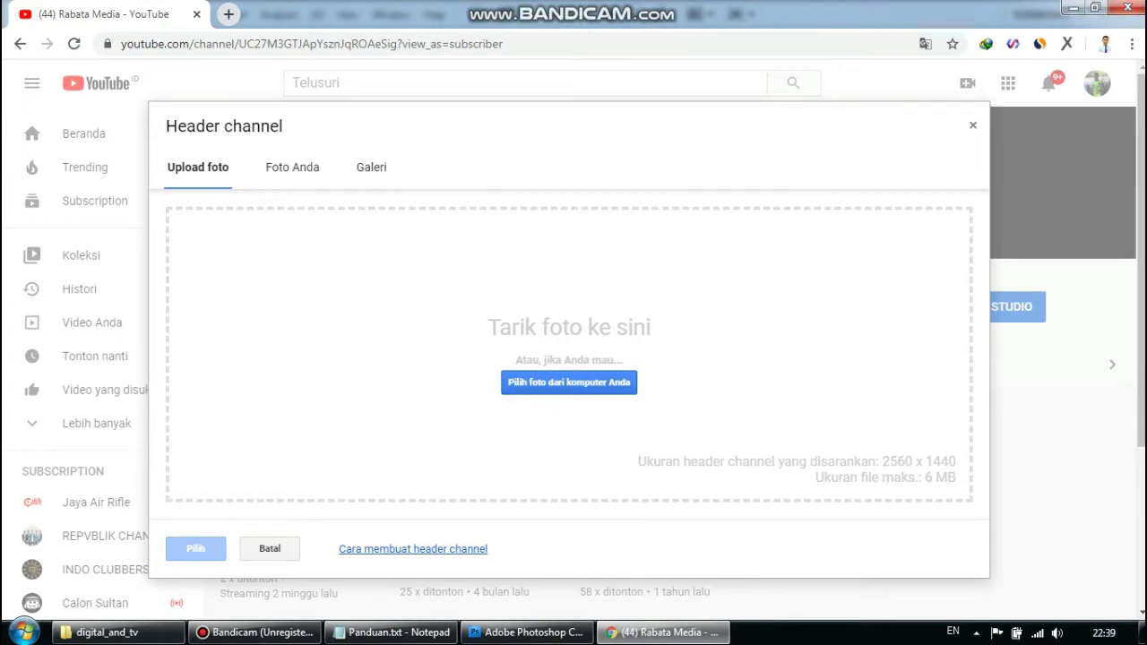
{"action": "left_click", "coordinate": [568, 382]}
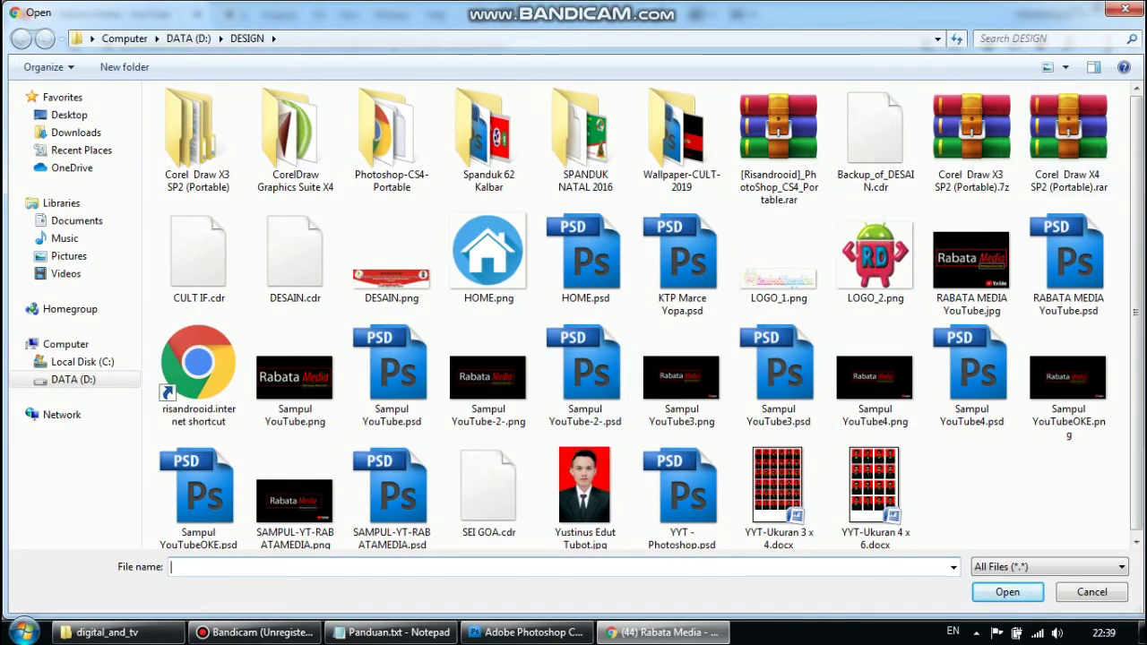
{"action": "left_click", "coordinate": [1066, 67]}
{"action": "left_click", "coordinate": [1074, 176]}
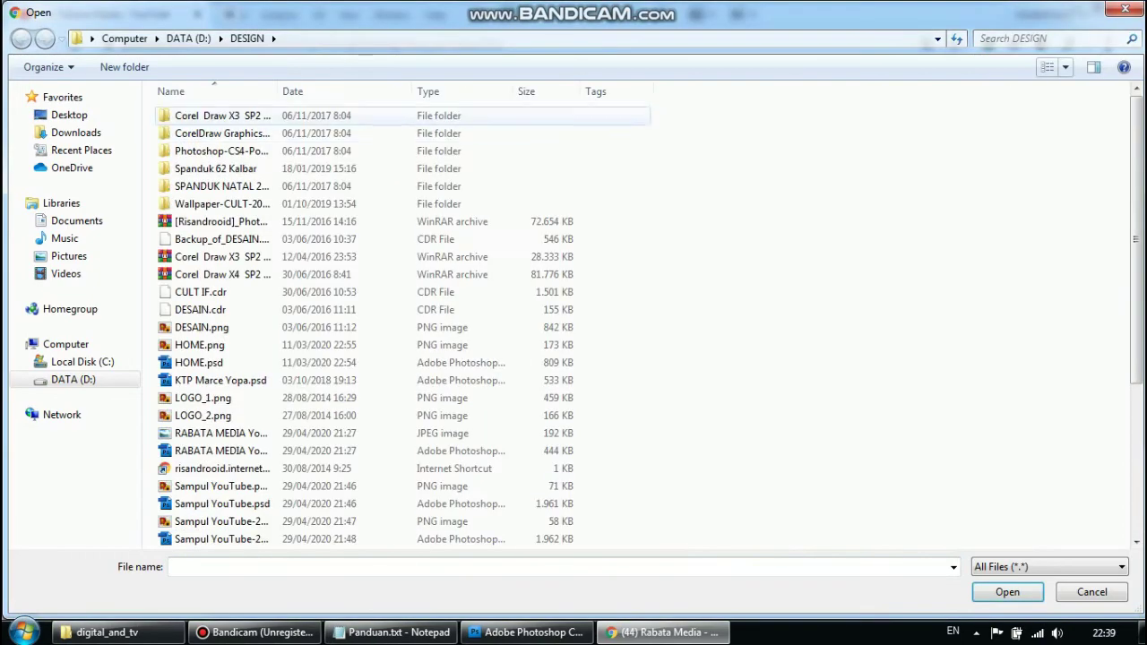
{"action": "left_click", "coordinate": [344, 92]}
{"action": "double_click", "coordinate": [277, 91]}
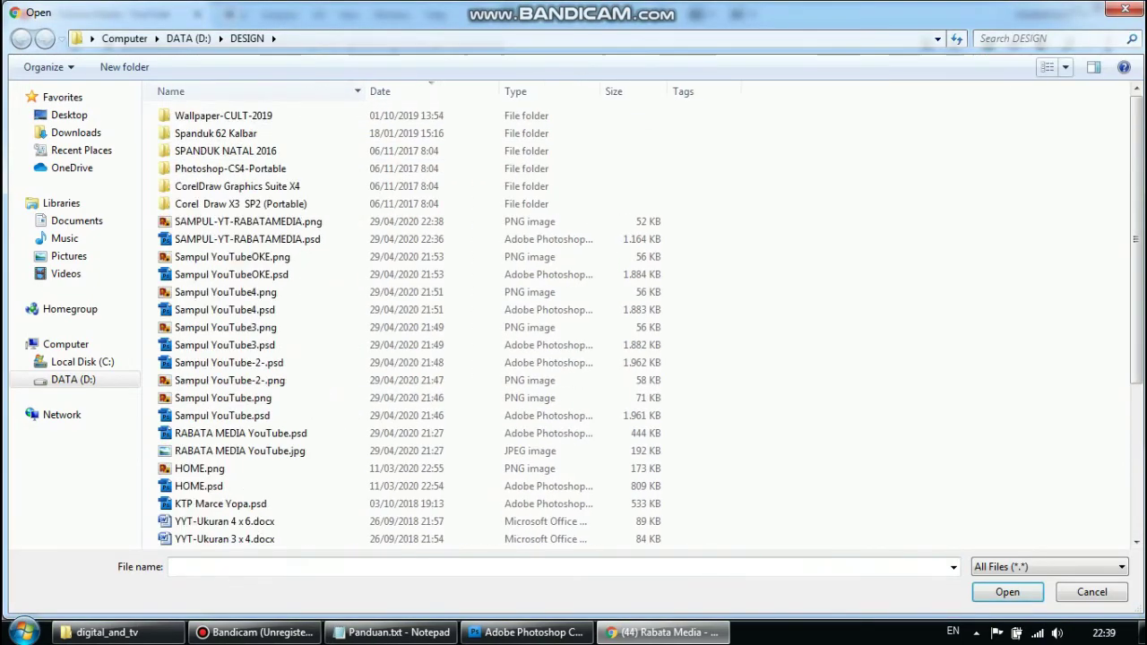
{"action": "left_click", "coordinate": [421, 91]}
{"action": "left_click", "coordinate": [421, 90]}
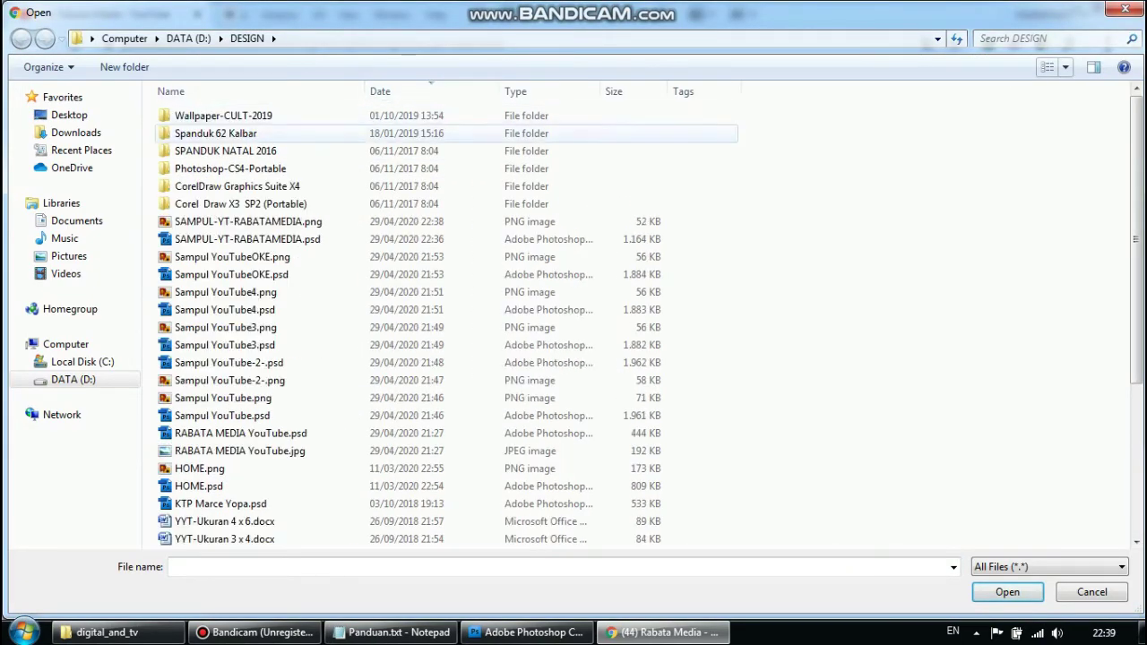
- Upload SAMPUL-YT-RABATAMEDIA.png as the channel header image
{"action": "left_click", "coordinate": [248, 222]}
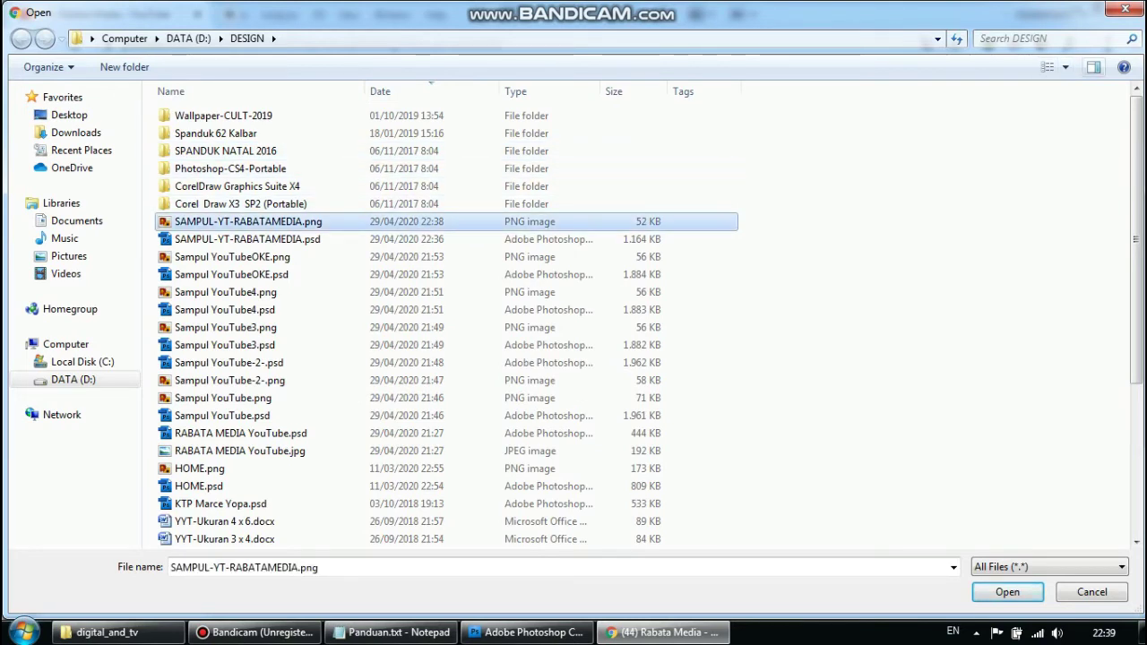
{"action": "left_click", "coordinate": [1094, 66]}
{"action": "left_click", "coordinate": [1094, 67]}
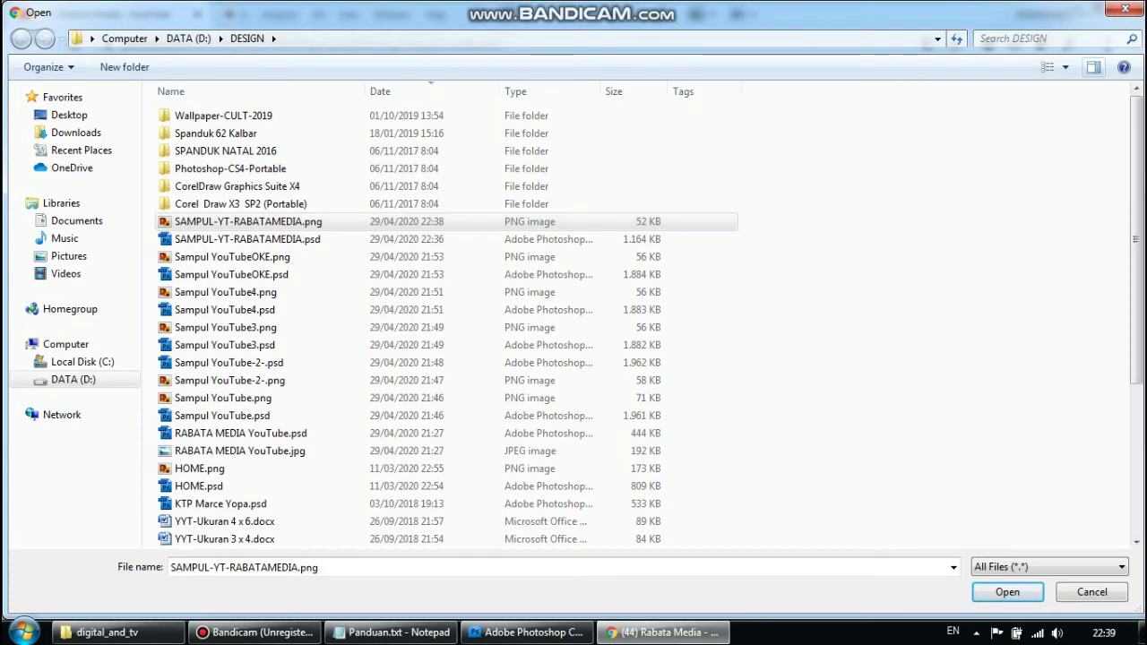
{"action": "left_click", "coordinate": [248, 222]}
{"action": "key", "text": "Return"}
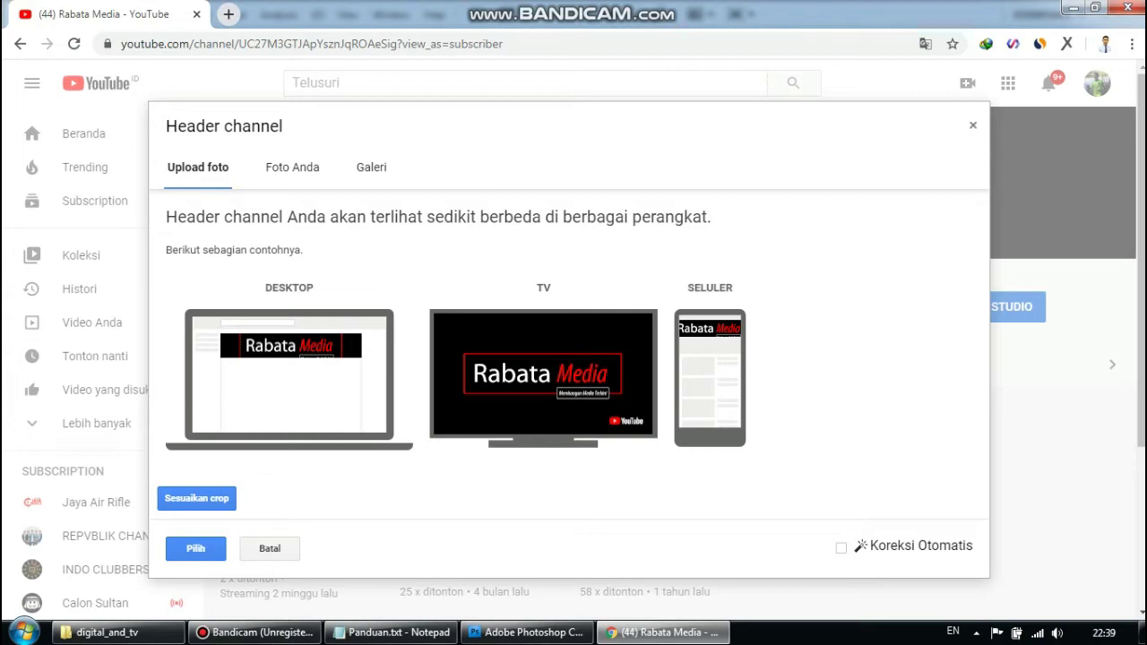
- Try to shrink the header's crop area from its lower-right corner, and abandon the crop
{"action": "left_click", "coordinate": [196, 499]}
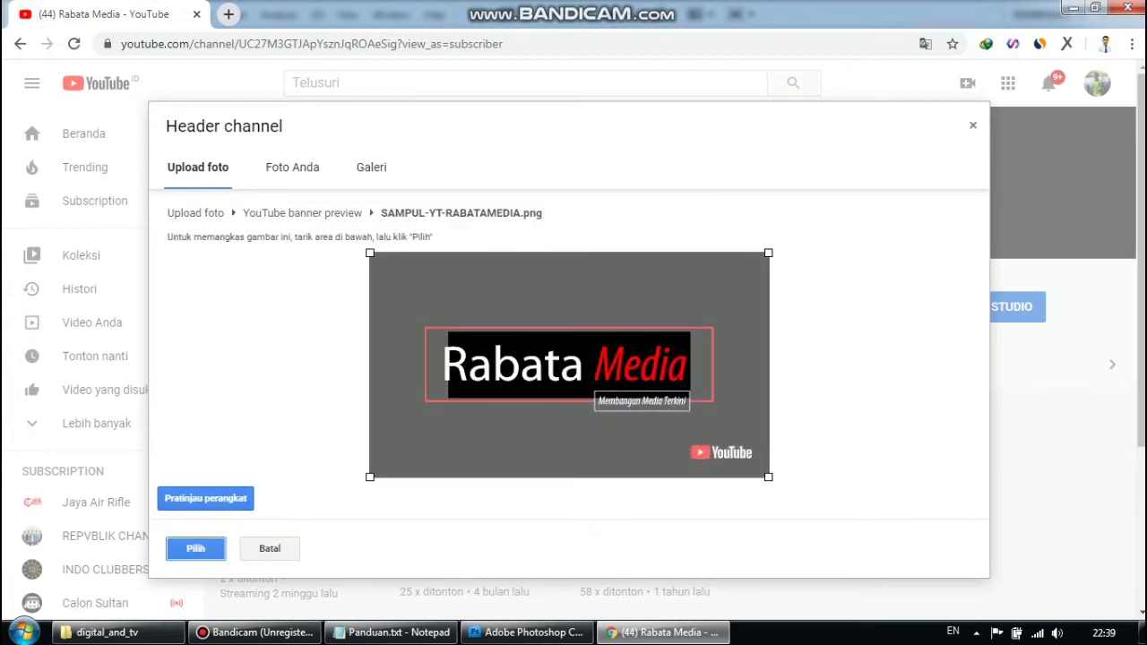
{"action": "left_click_drag", "start_coordinate": [768, 477], "coordinate": [690, 433]}
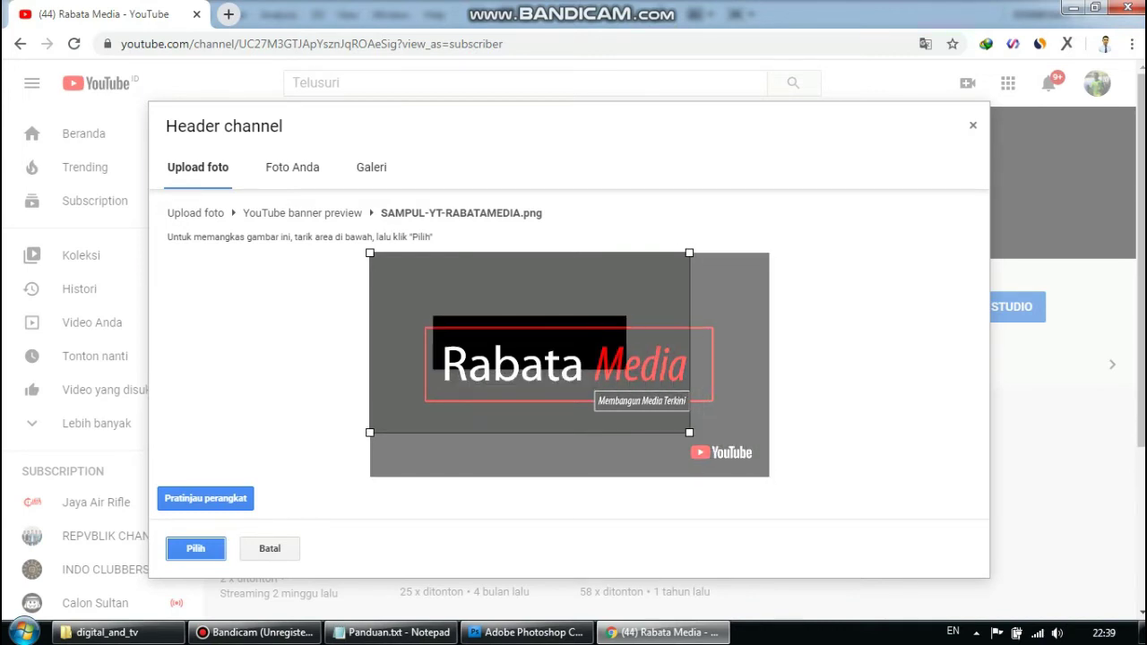
{"action": "right_click", "coordinate": [690, 433]}
{"action": "key", "text": "Escape"}
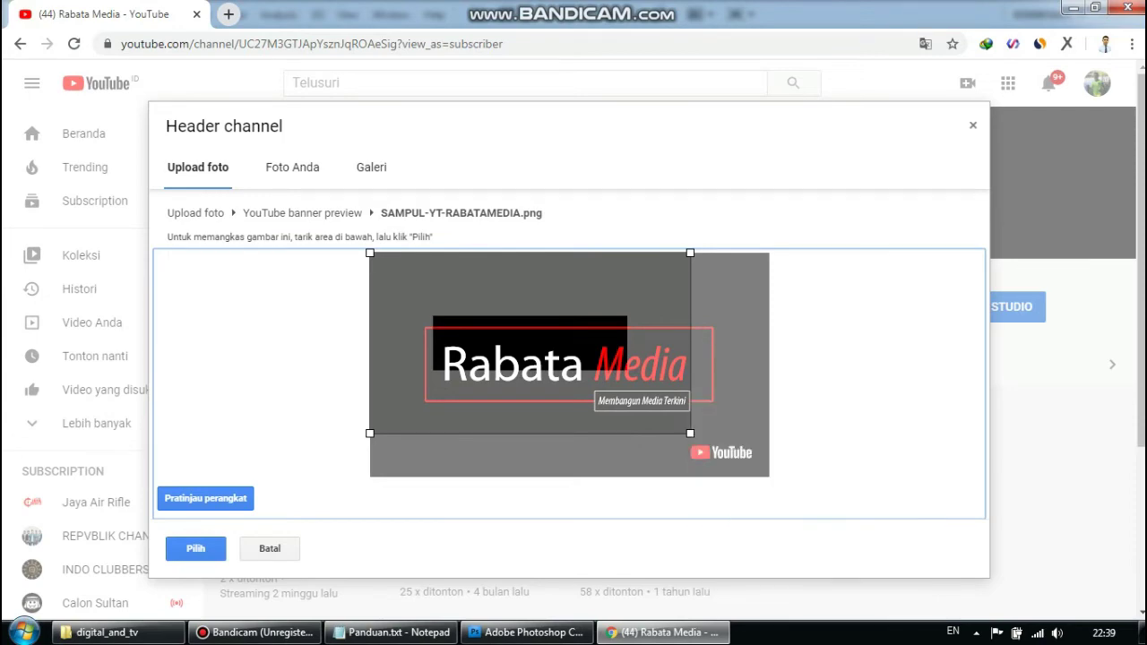
{"action": "key", "text": "Escape"}
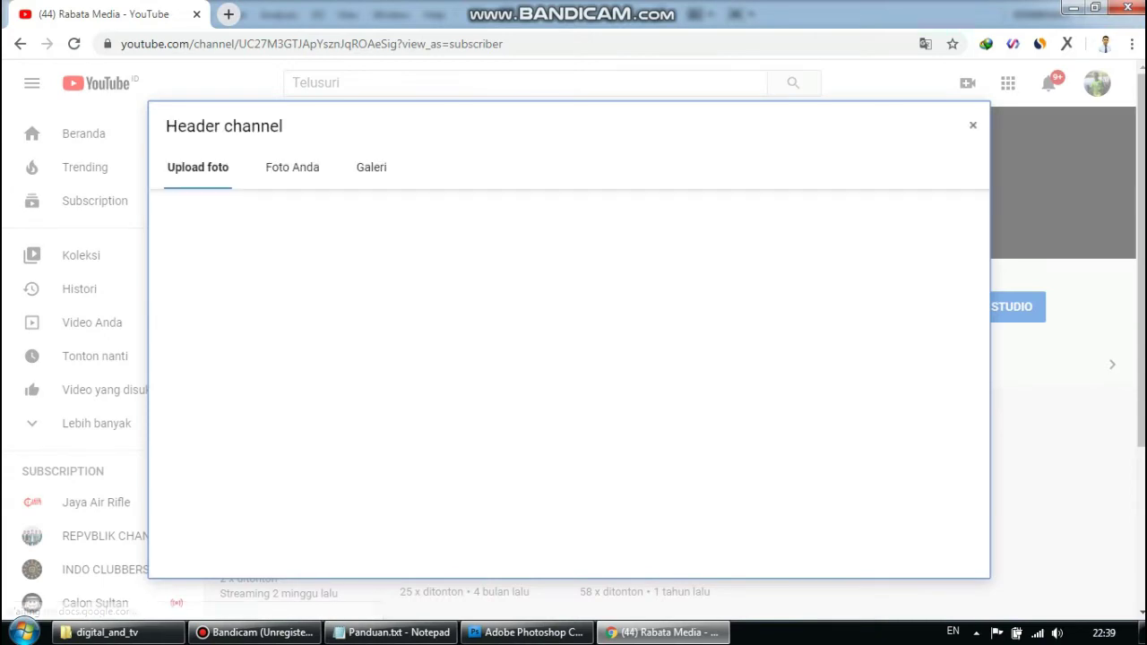
- Browse again for a header photo and upload SAMPUL-YT-RABATAMEDIA.png from the DESIGN folder on DATA (D:)
{"action": "left_click", "coordinate": [569, 382]}
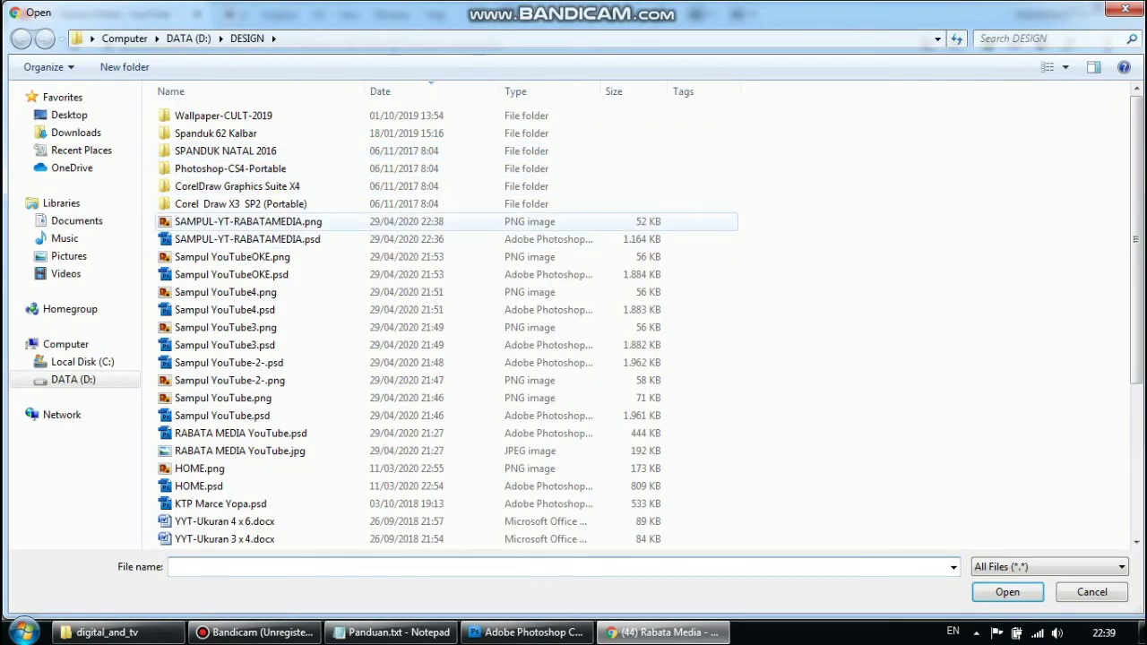
{"action": "left_click", "coordinate": [248, 221]}
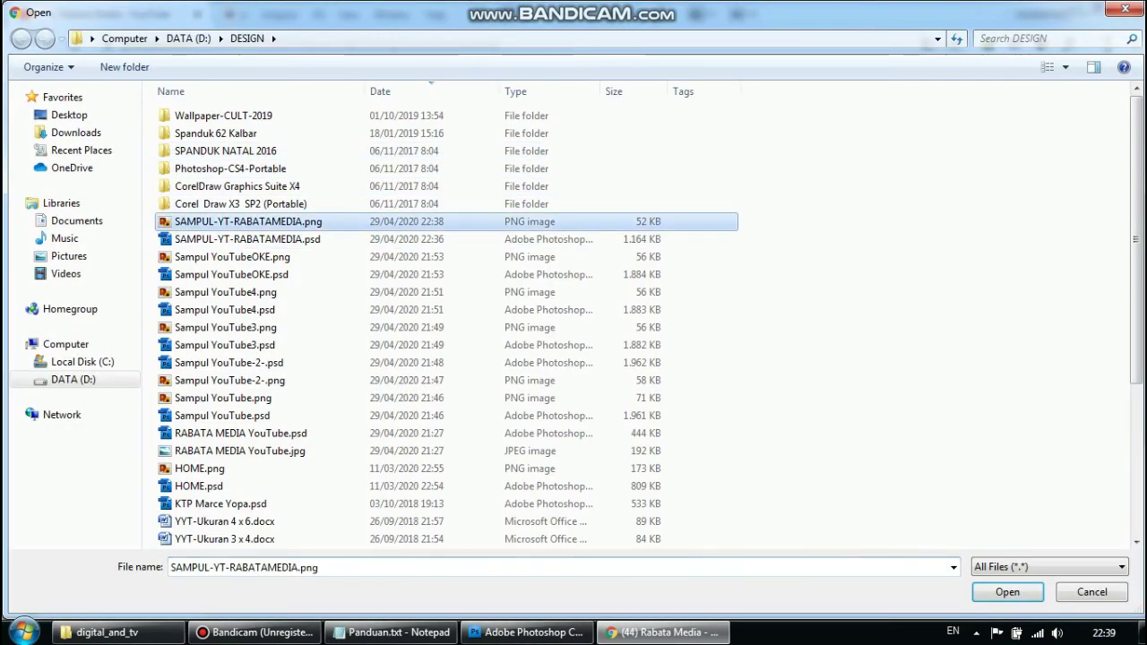
{"action": "left_click", "coordinate": [66, 344]}
{"action": "left_click", "coordinate": [448, 130]}
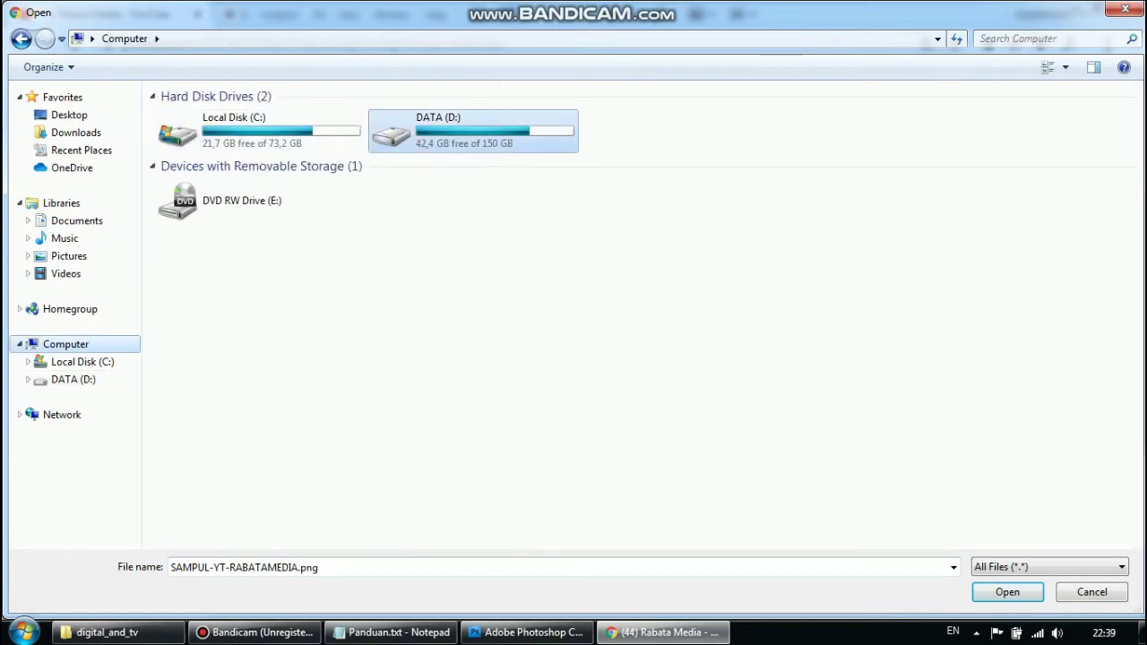
{"action": "double_click", "coordinate": [448, 130]}
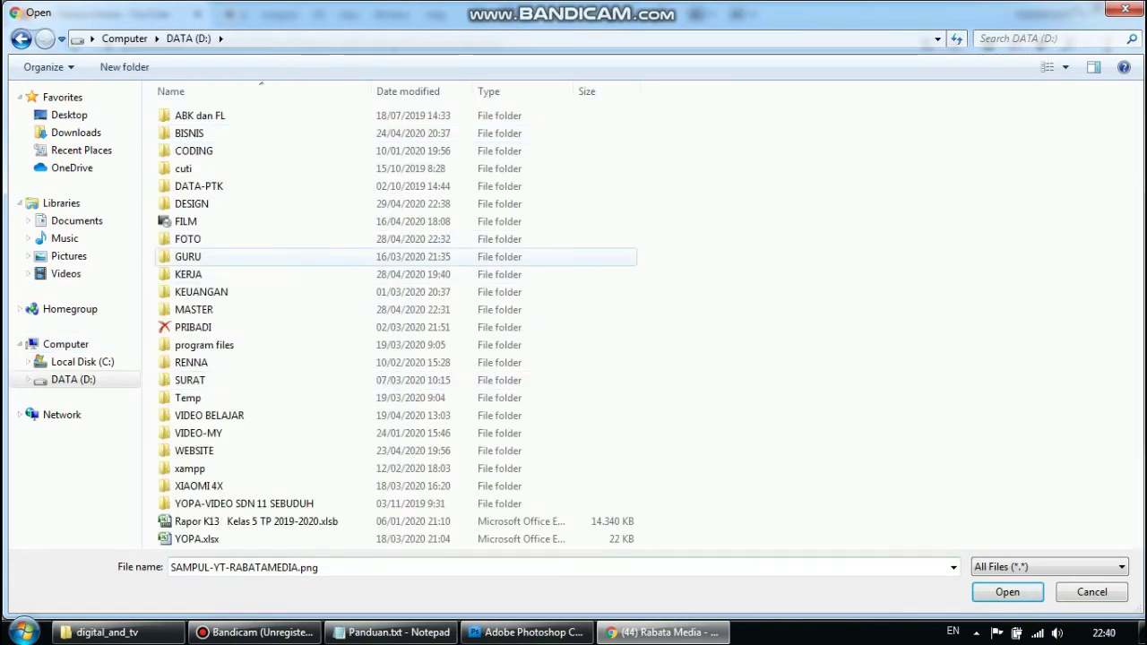
{"action": "double_click", "coordinate": [192, 204]}
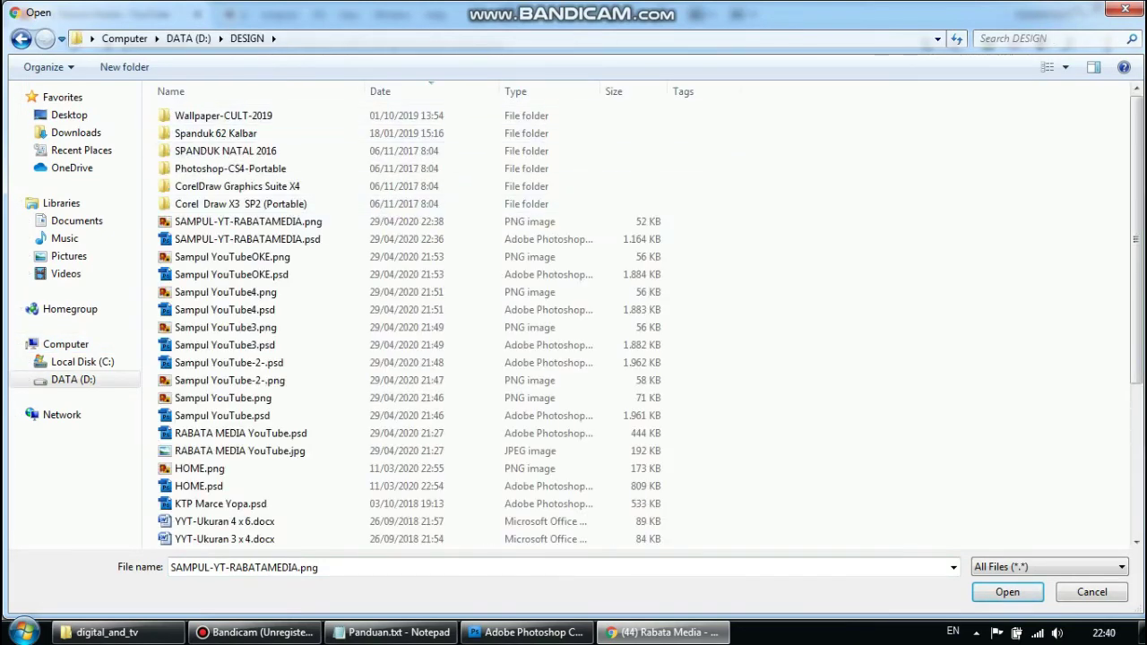
{"action": "left_click", "coordinate": [444, 93]}
{"action": "left_click", "coordinate": [444, 91]}
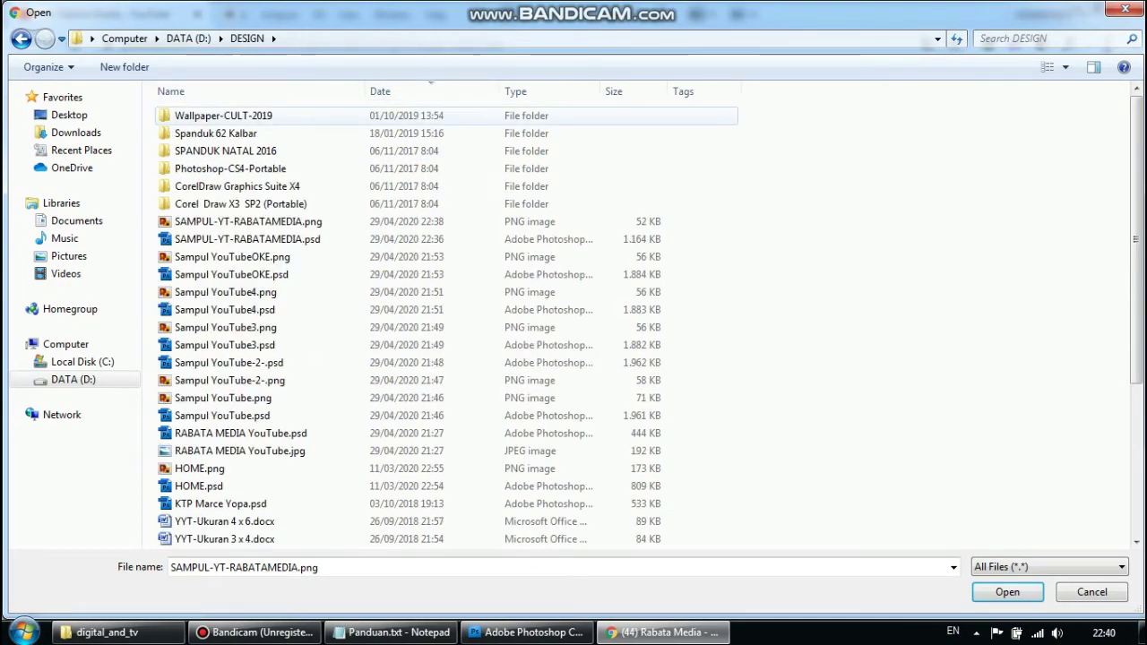
{"action": "left_click", "coordinate": [269, 221]}
{"action": "key", "text": "Return"}
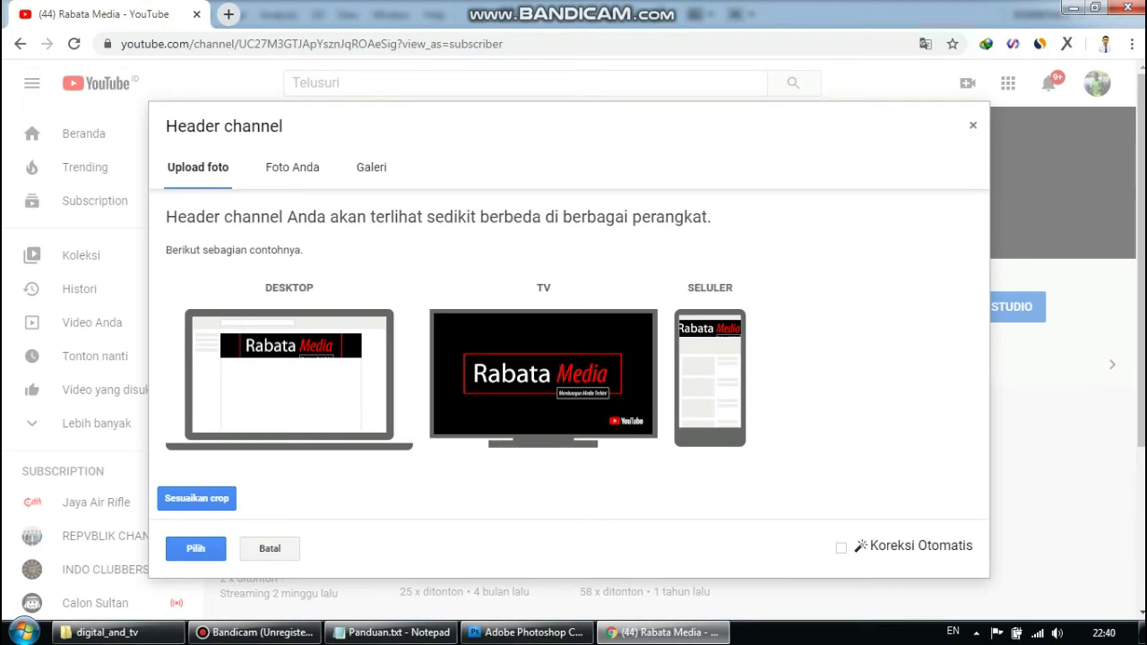
- Add the line "6. JIKA TERLALU BESAR, SILAHKAN SESUAIKAN DI PS" to Panduan.txt in Notepad
{"action": "left_click", "coordinate": [395, 632]}
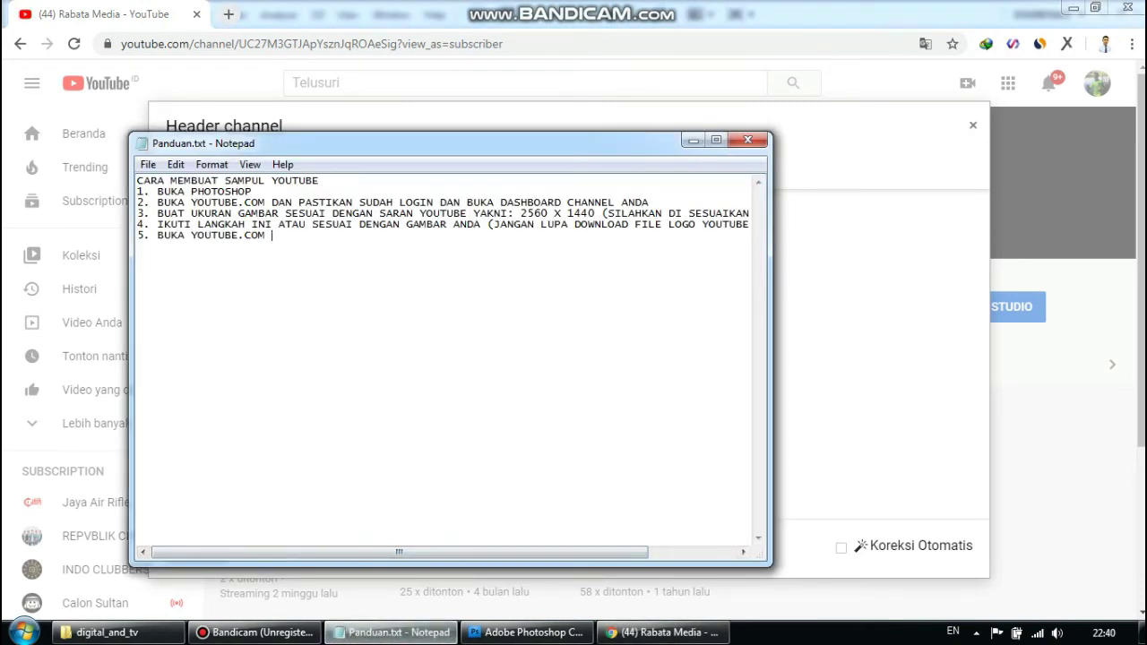
{"action": "type", "text": "6. JIKA TERLALU KECIL"}
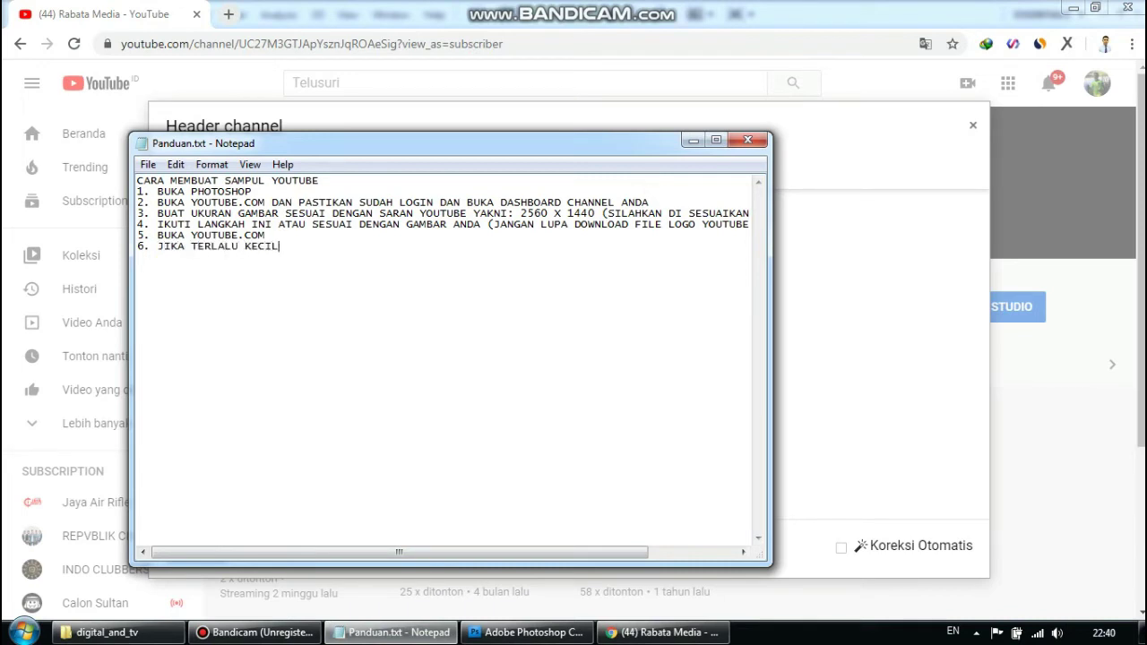
{"action": "type", "text": ", SILAH"}
{"action": "key", "text": "Left"}
{"action": "key", "text": "Left"}
{"action": "key", "text": "Left"}
{"action": "key", "text": "Left"}
{"action": "key", "text": "Left"}
{"action": "key", "text": "Left"}
{"action": "key", "text": "Left"}
{"action": "key", "text": "Left"}
{"action": "key", "text": "ctrl+shift+Left"}
{"action": "type", "text": "BESAR"}
{"action": "key", "text": "Delete"}
{"action": "key", "text": "End"}
{"action": "type", "text": "KAN SE"}
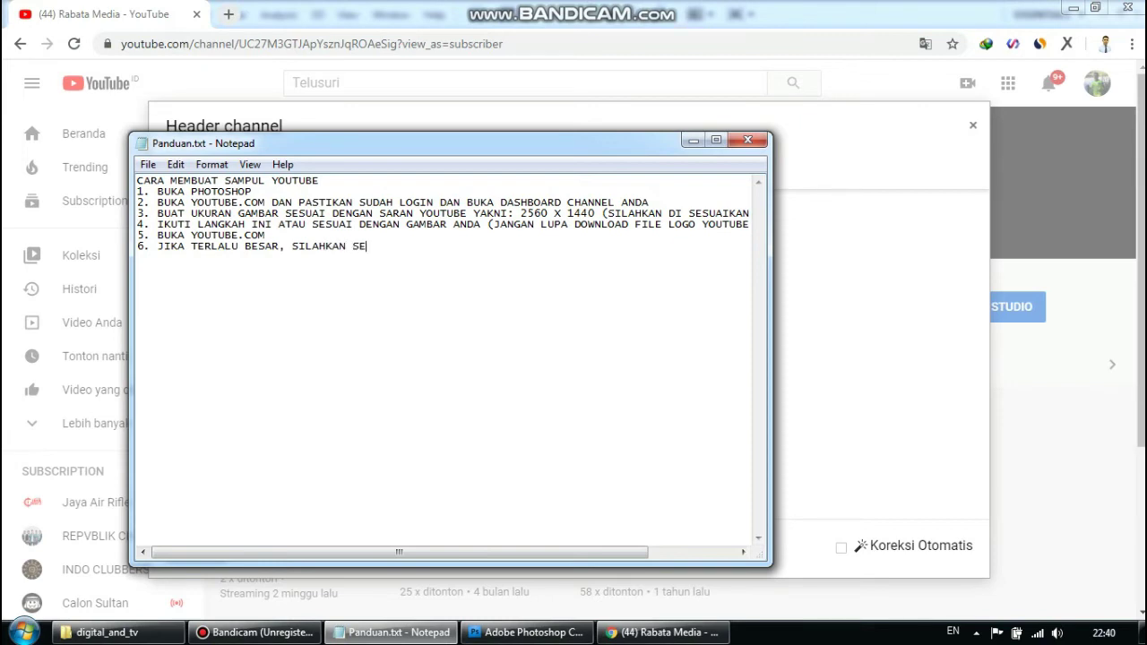
{"action": "type", "text": "SUAIKAN DI PS"}
- Switch to Photoshop and move the yOUTUBE logo layer down the layer stack to just above the LATAR layer
{"action": "key", "text": "alt+Tab"}
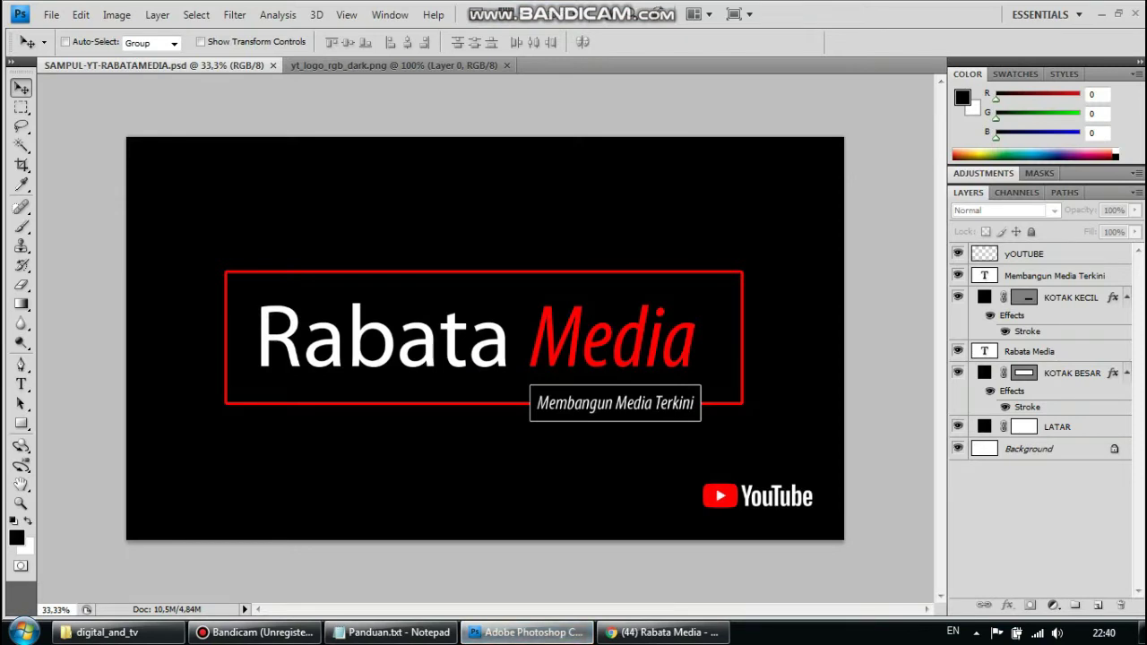
{"action": "left_click", "coordinate": [1054, 276]}
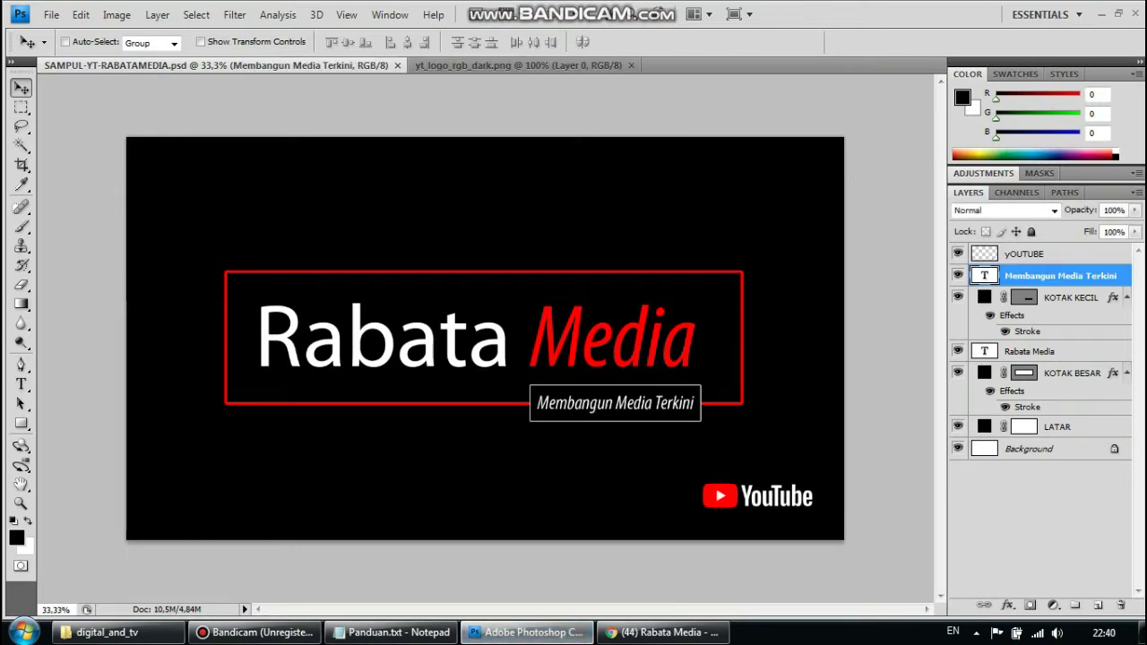
{"action": "left_click", "coordinate": [1054, 254]}
{"action": "left_click_drag", "start_coordinate": [1024, 254], "coordinate": [1025, 429]}
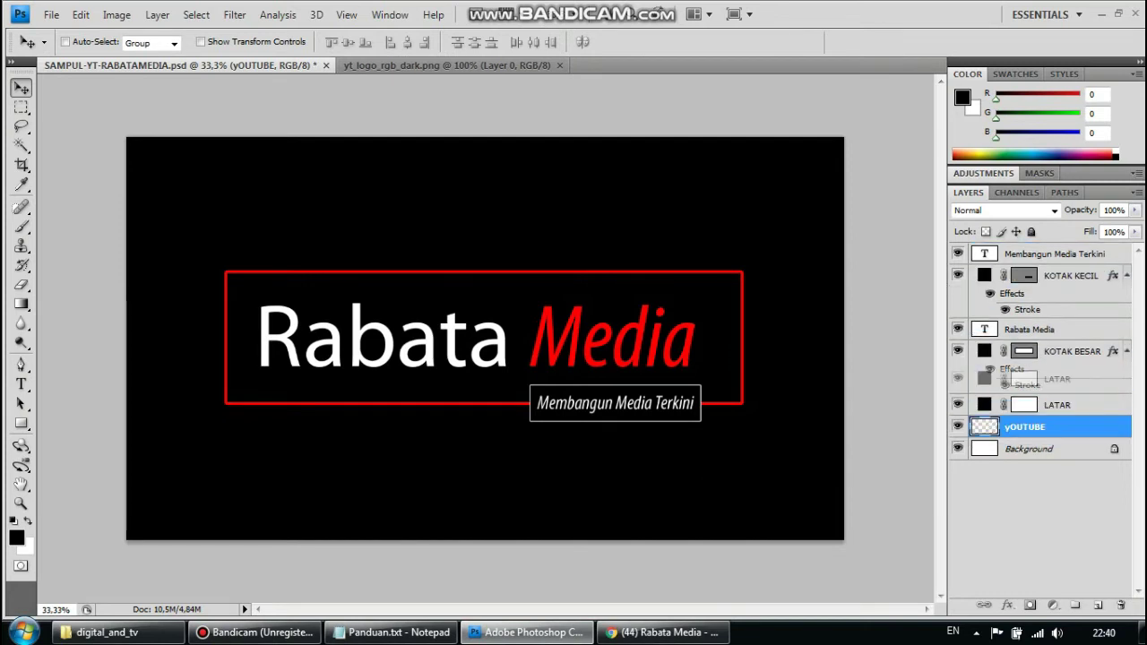
{"action": "left_click", "coordinate": [1057, 406]}
{"action": "left_click_drag", "start_coordinate": [1057, 405], "coordinate": [1040, 400]}
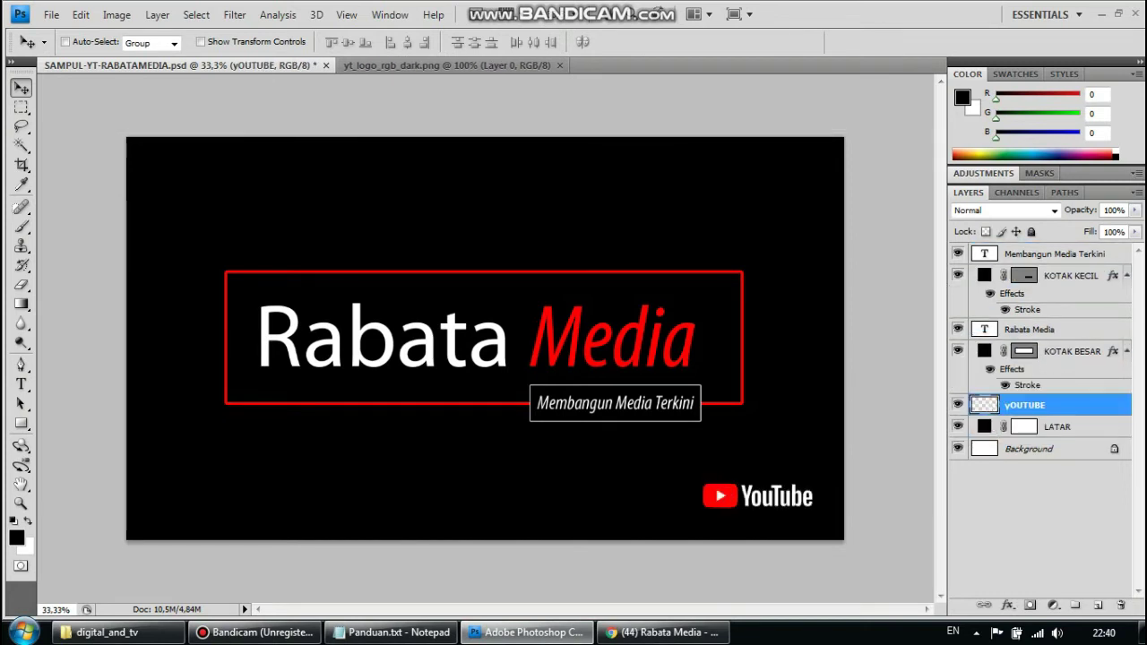
- Collapse the layer effects and scale both text layers, KOTAK KECIL and KOTAK BESAR together to 92.8%, shifting them slightly to X 1213 px
{"action": "left_click", "coordinate": [1072, 351]}
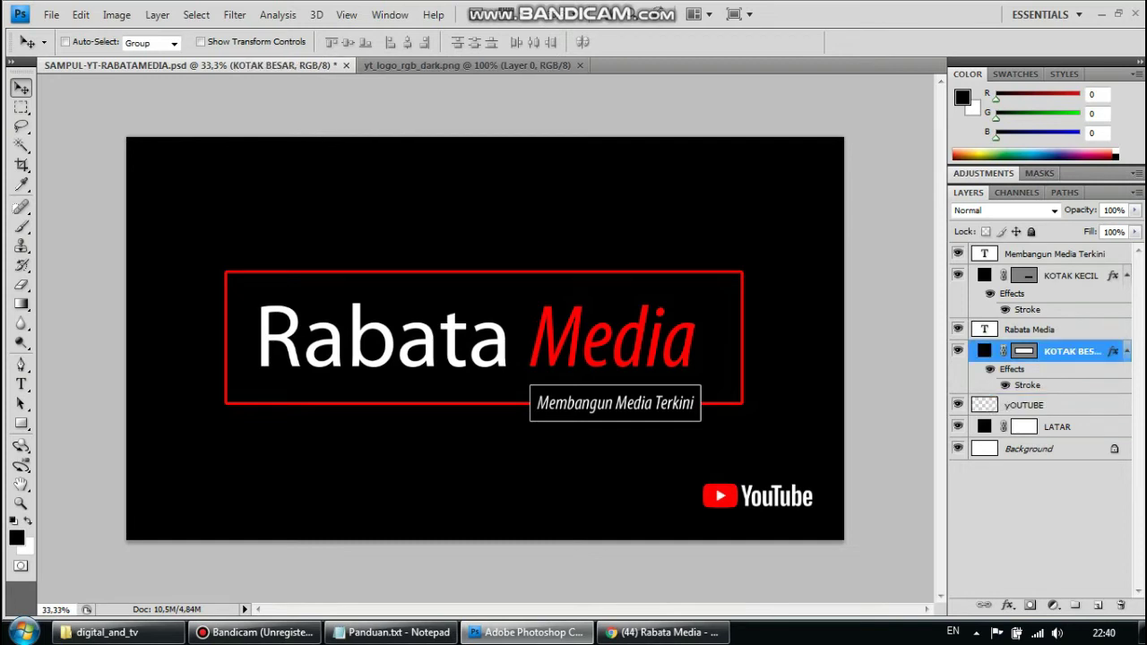
{"action": "left_click", "coordinate": [1060, 253]}
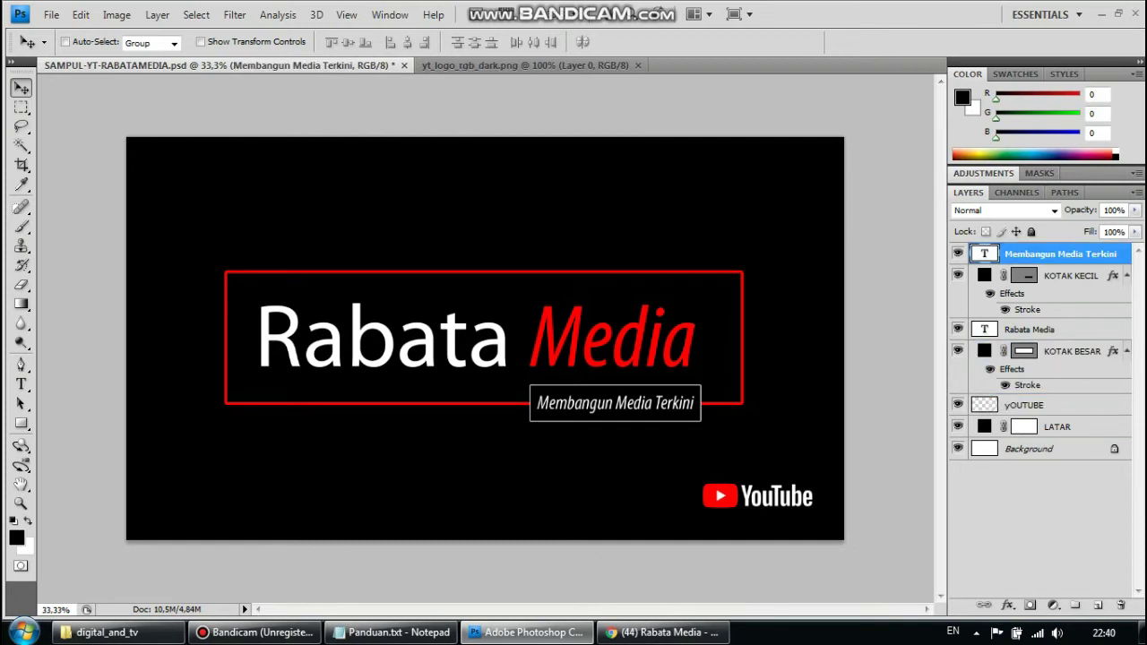
{"action": "left_click", "coordinate": [1127, 351]}
{"action": "left_click", "coordinate": [1127, 276]}
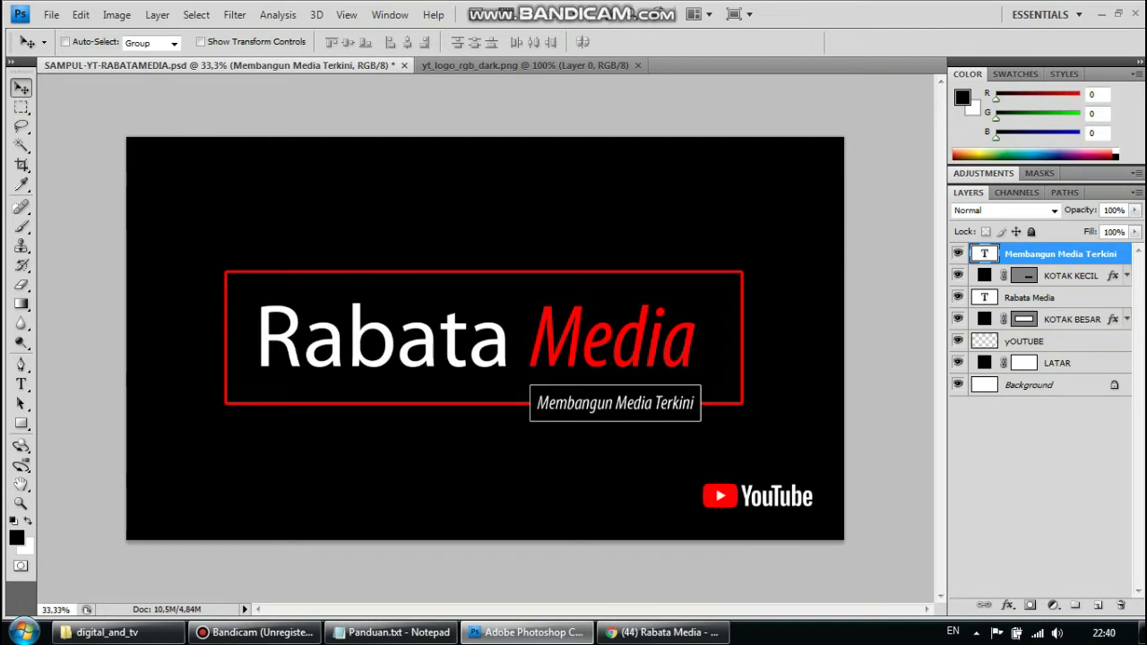
{"action": "left_click", "coordinate": [1071, 319], "text": "shift"}
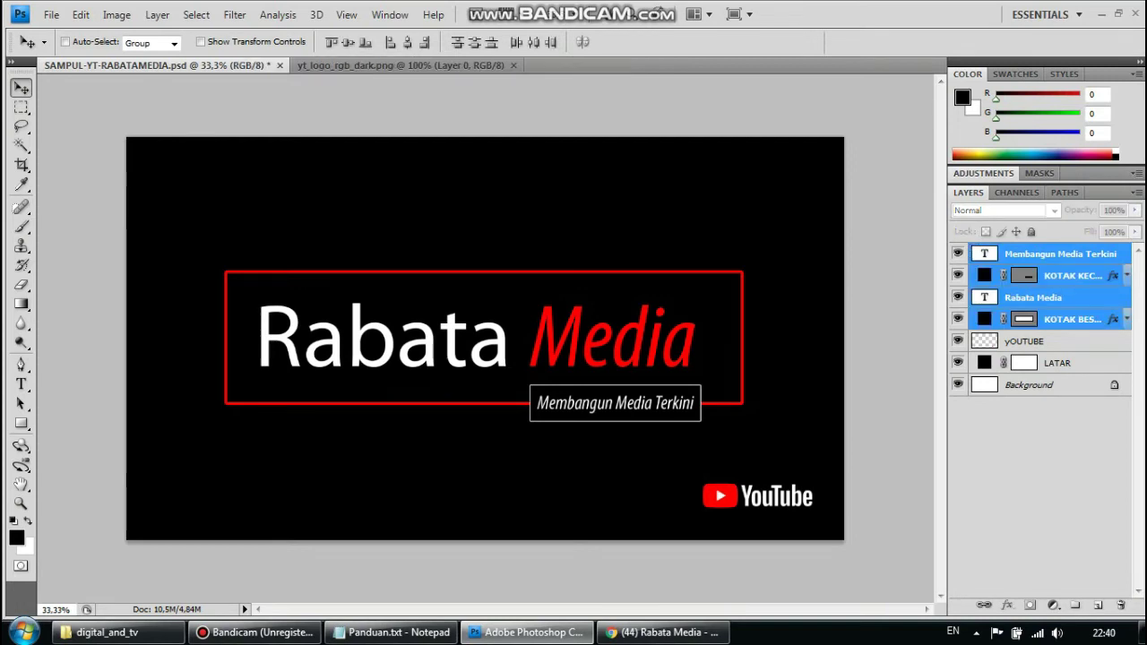
{"action": "key", "text": "ctrl+t"}
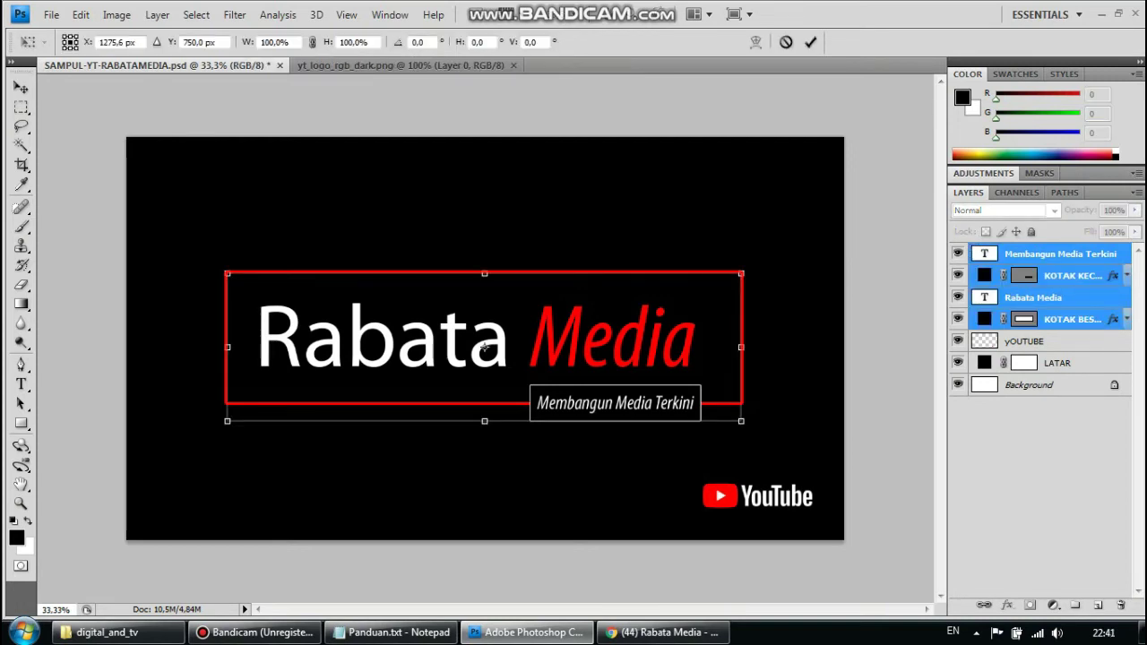
{"action": "left_click_drag", "start_coordinate": [741, 420], "coordinate": [704, 410]}
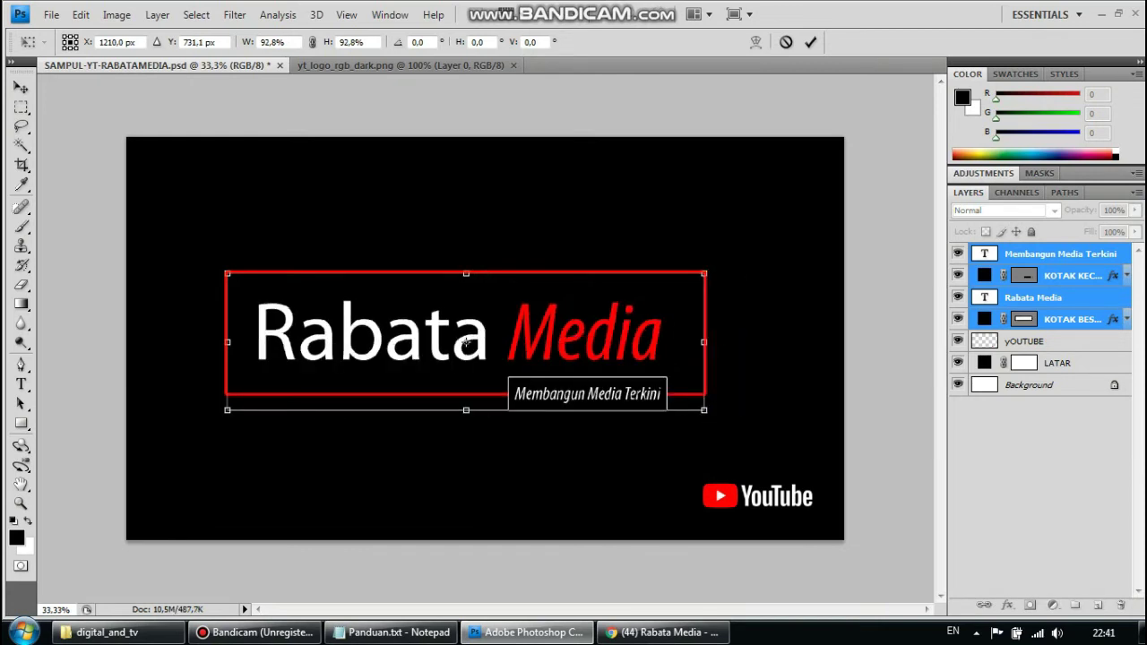
{"action": "left_click_drag", "start_coordinate": [466, 342], "coordinate": [467, 343]}
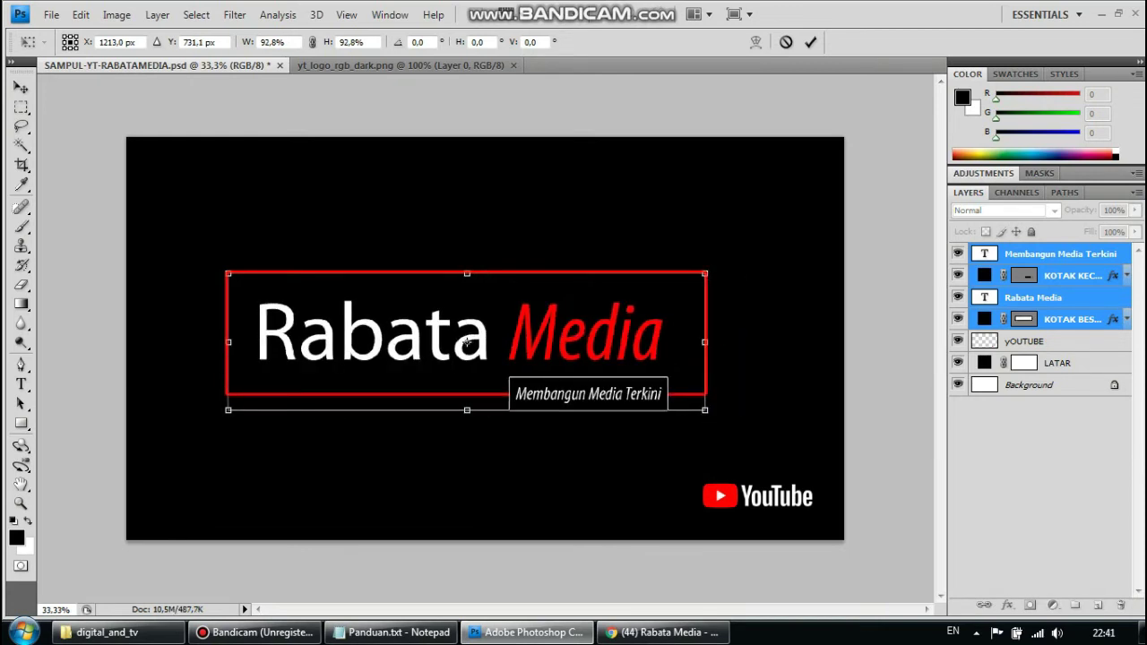
{"action": "key", "text": "Return"}
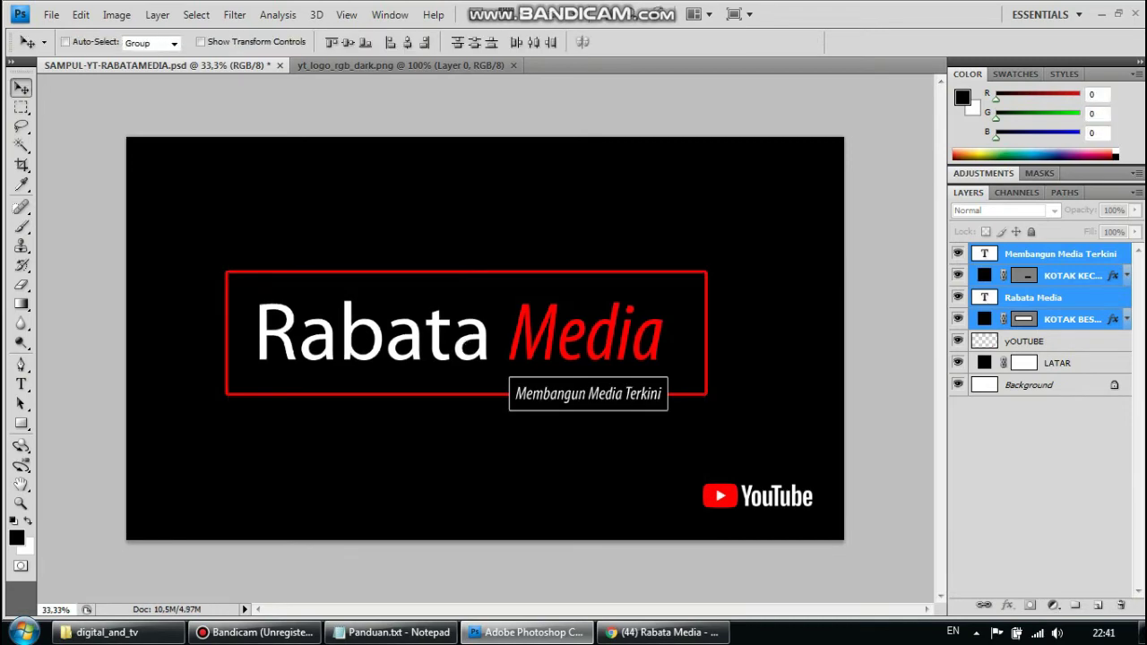
{"action": "left_click", "coordinate": [1039, 466]}
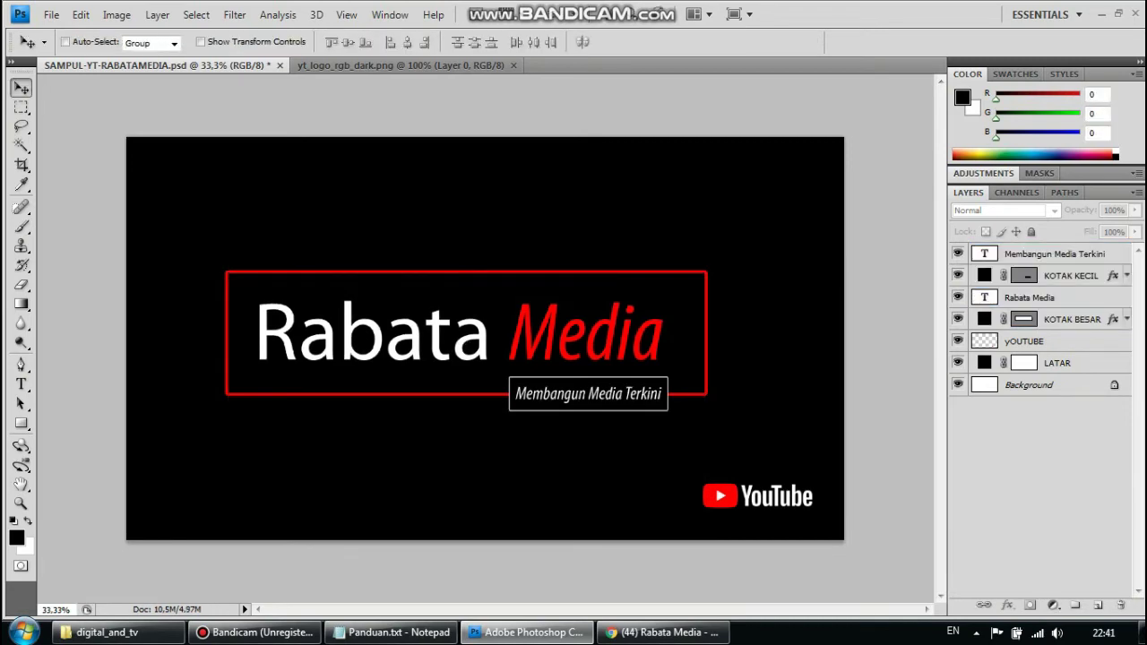
- Save the resized design as SAMPUL-YT-RABATAMEDIA-2.psd with maximum compatibility
{"action": "left_click", "coordinate": [51, 15]}
{"action": "left_click", "coordinate": [76, 240]}
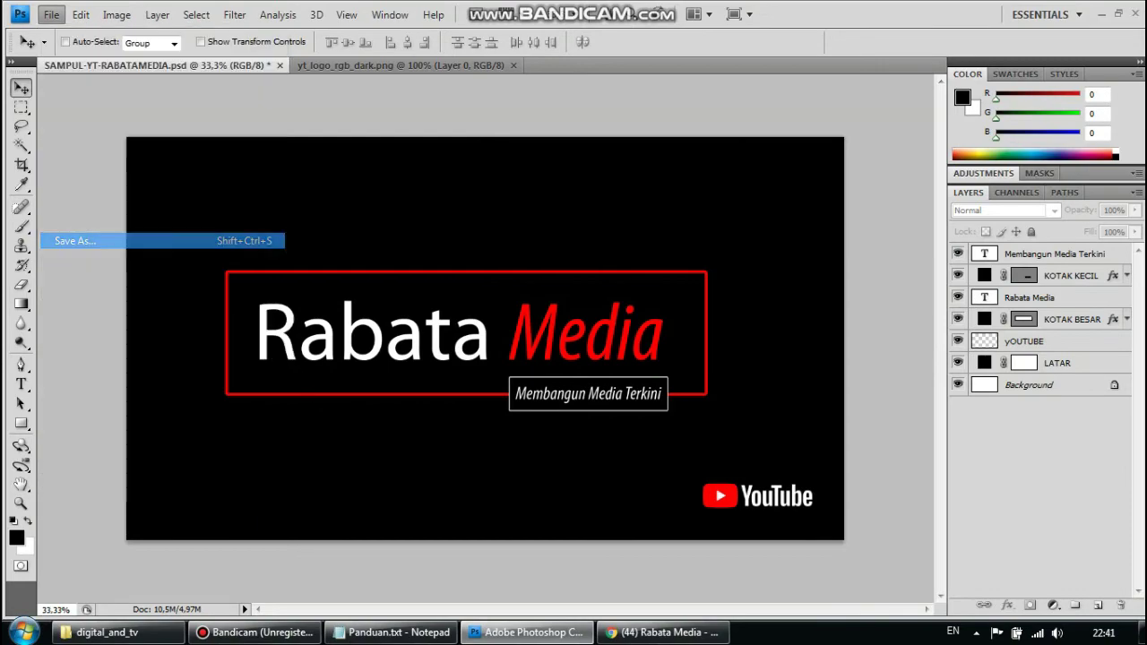
{"action": "type", "text": "-2"}
{"action": "key", "text": "Return"}
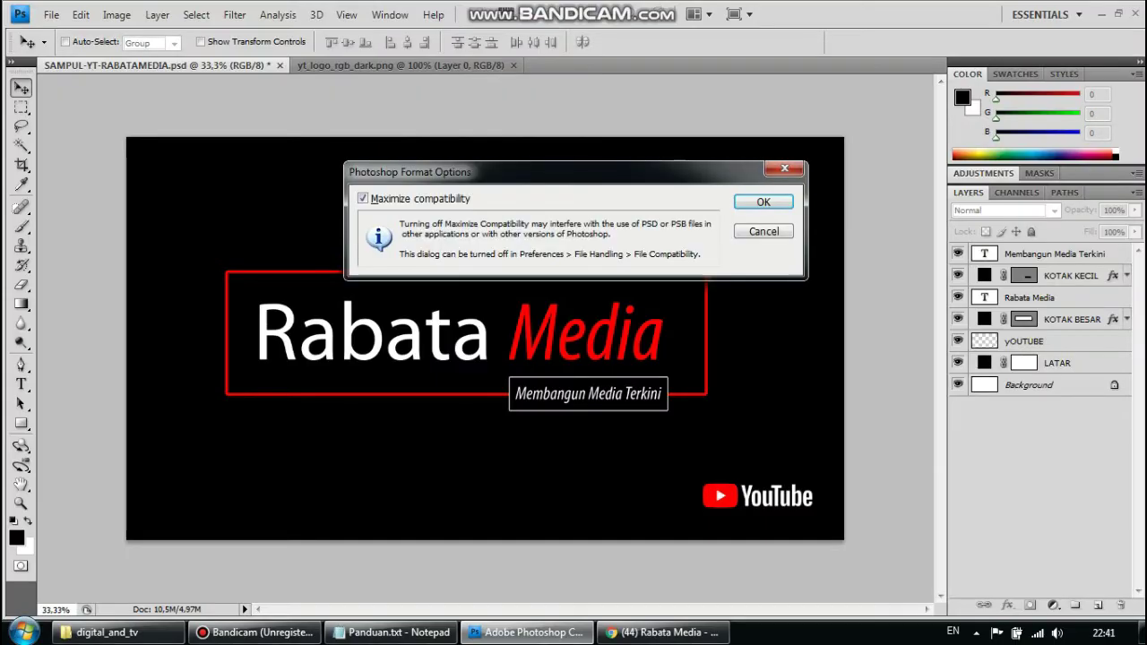
{"action": "key", "text": "Return"}
- Save a PNG version as SAMPUL-YT-RABATAMEDIA-2.png in the DESIGN folder with interlace set to None
{"action": "left_click", "coordinate": [51, 14]}
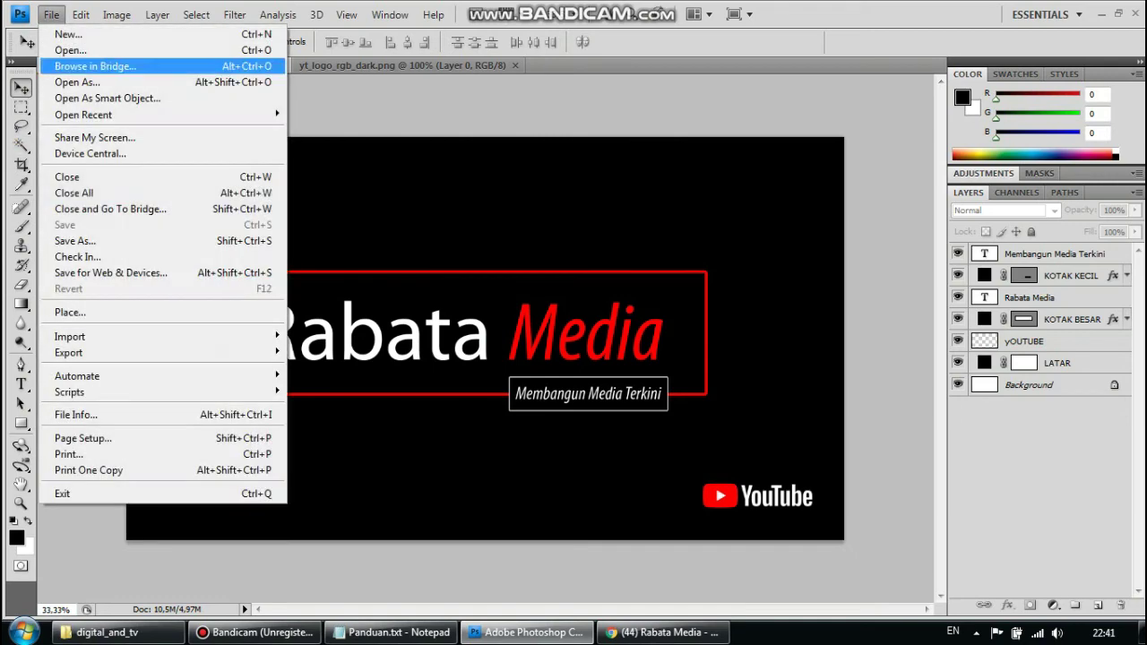
{"action": "left_click", "coordinate": [72, 240]}
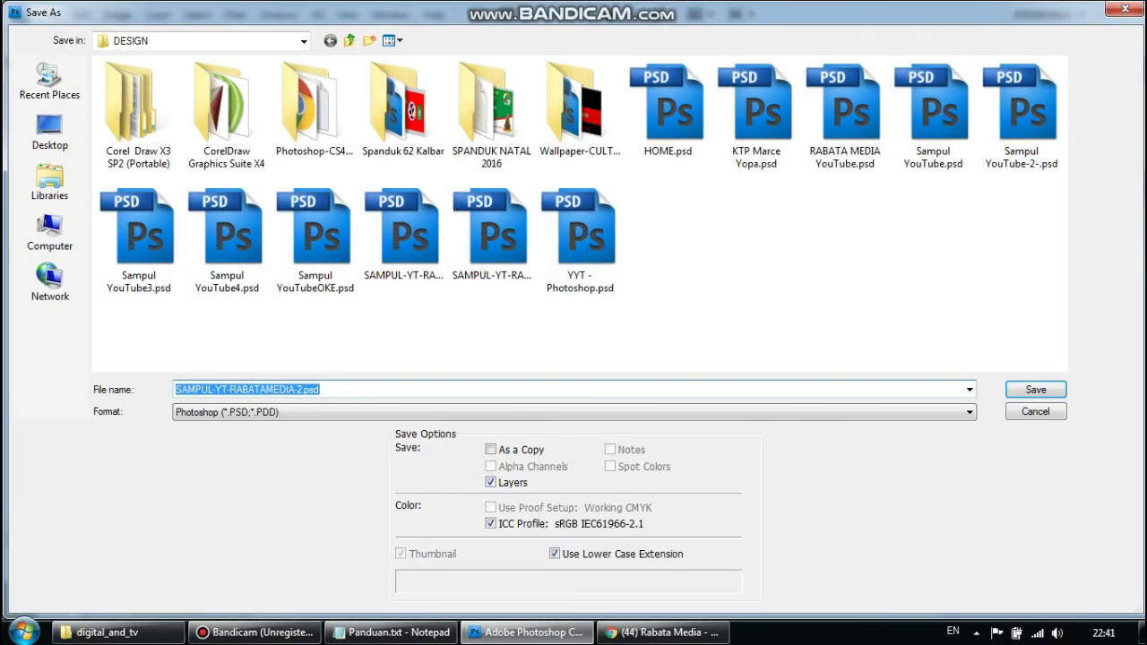
{"action": "left_click", "coordinate": [573, 411]}
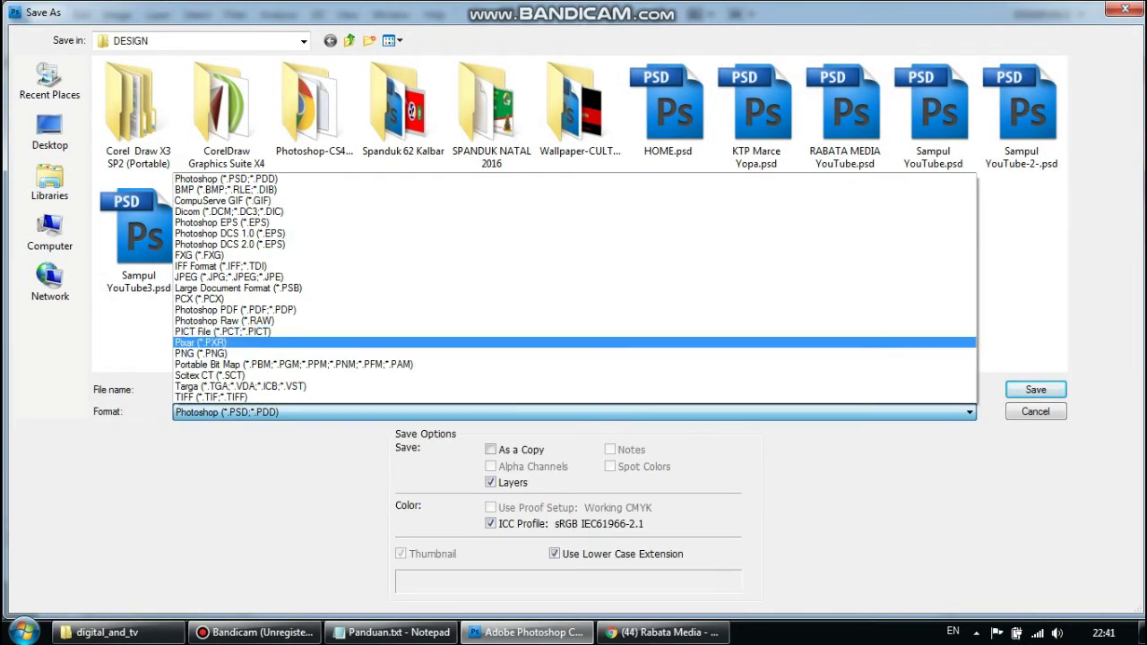
{"action": "key", "text": "Return"}
{"action": "key", "text": "Return"}
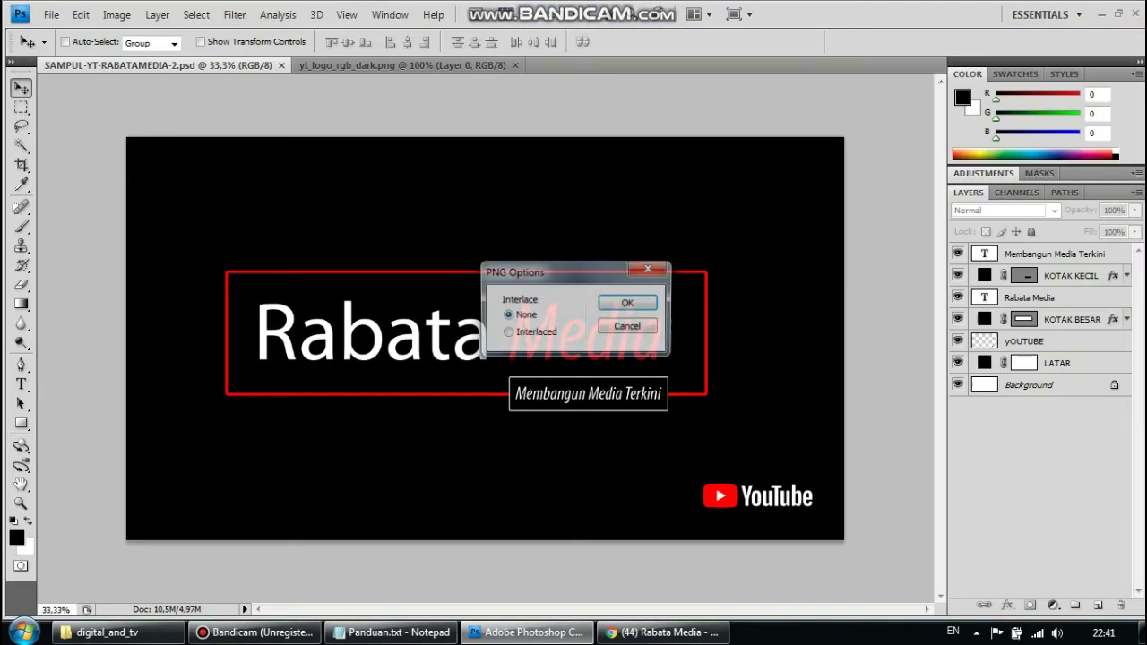
{"action": "key", "text": "Return"}
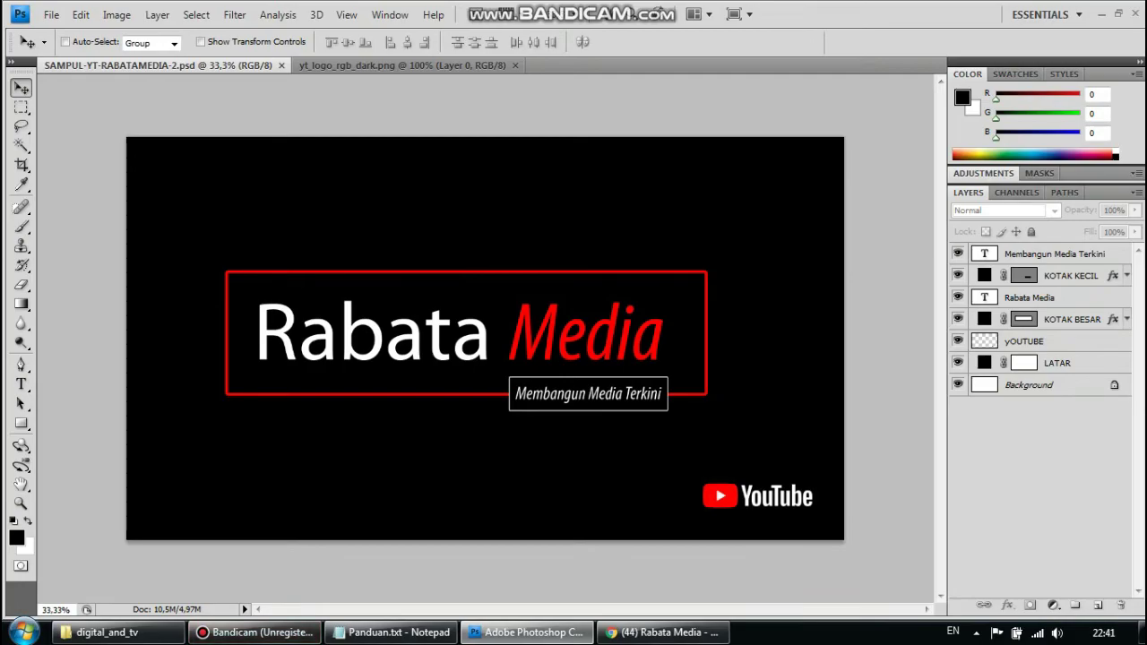
- Switch to Chrome, upload SAMPUL-YT-RABATAMEDIA-2.png from the DESIGN folder as the header photo, and apply it to the channel
{"action": "left_click", "coordinate": [663, 633]}
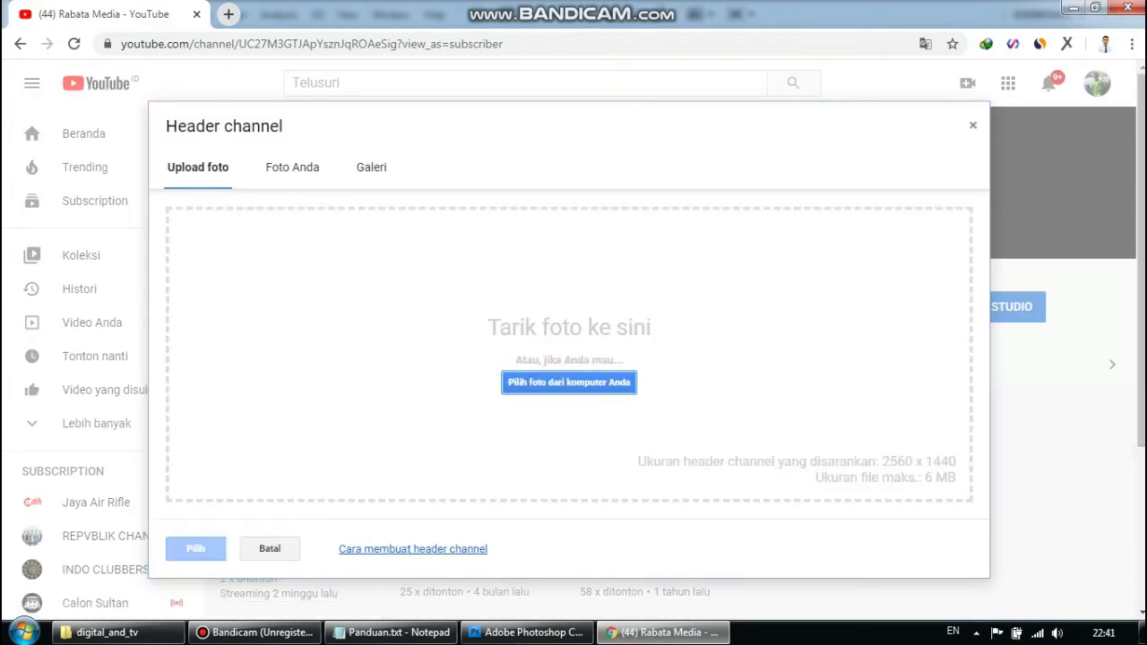
{"action": "left_click", "coordinate": [568, 382]}
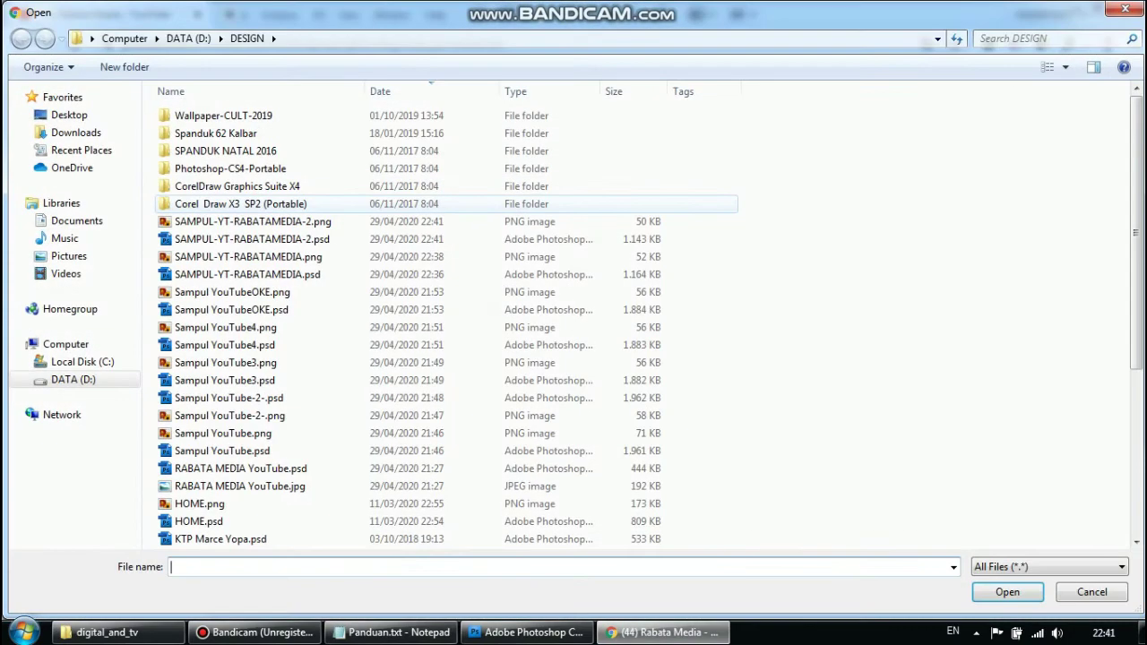
{"action": "left_click", "coordinate": [253, 221]}
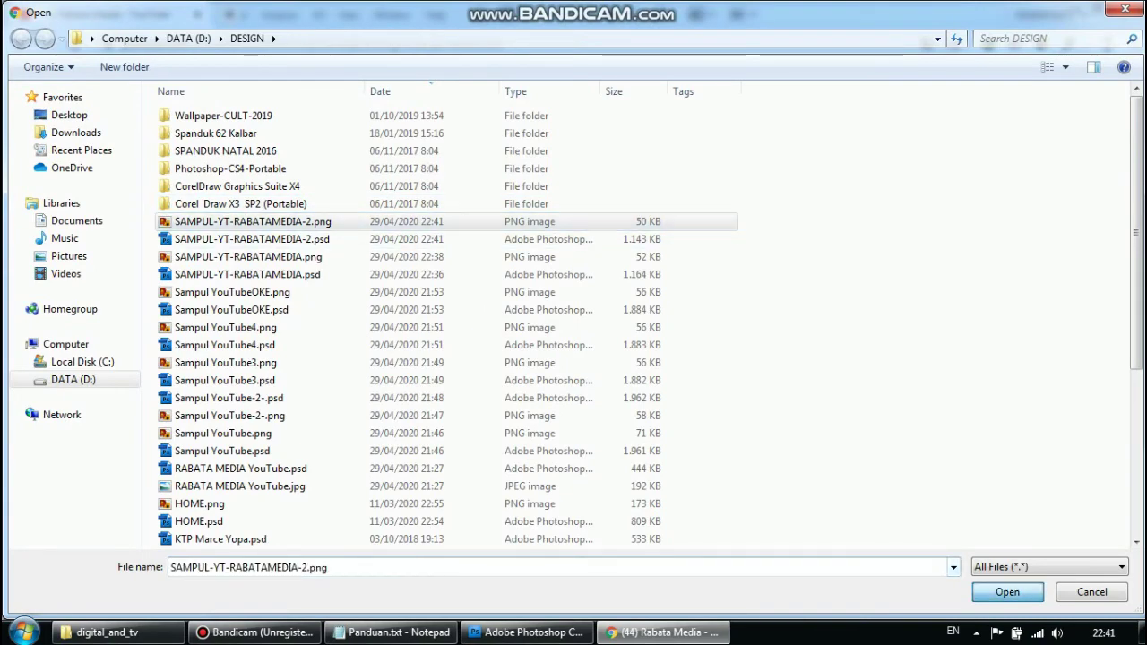
{"action": "left_click", "coordinate": [1007, 592]}
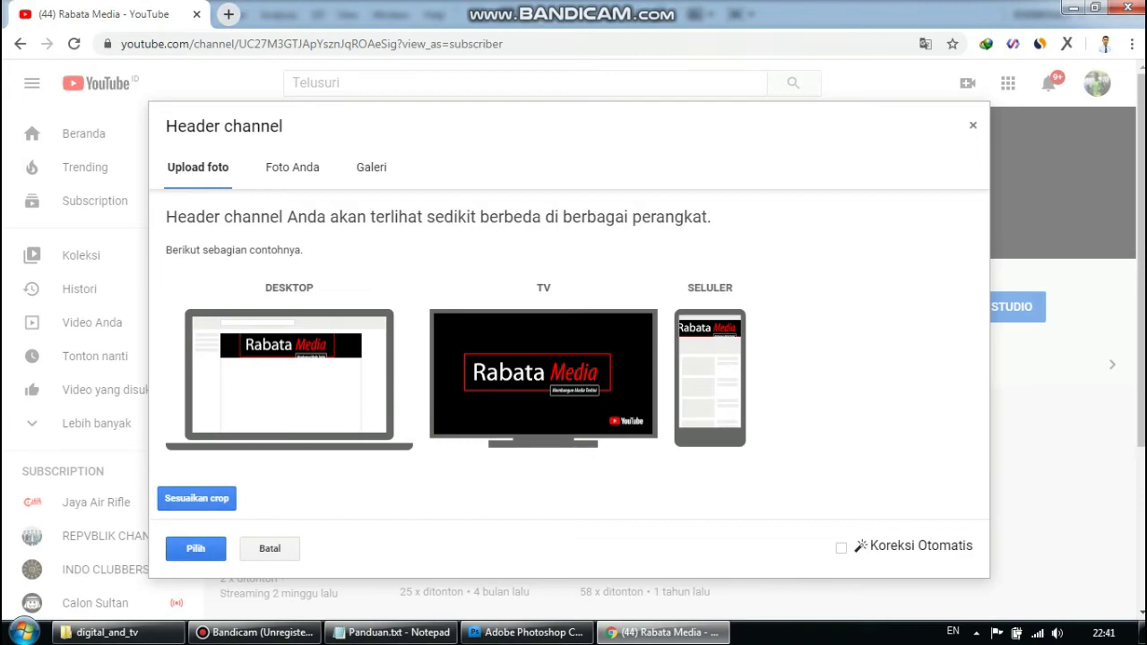
{"action": "left_click", "coordinate": [196, 548]}
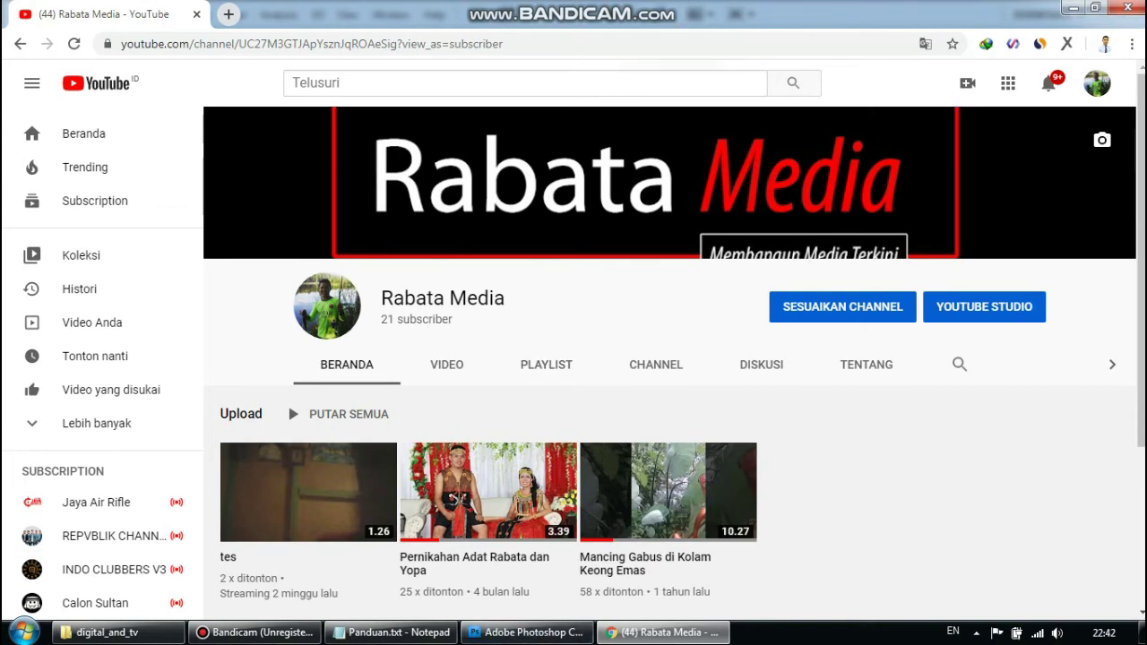
- Add the line "7. MASIH TIDAK MUAT, EDIT LAGI......" to Panduan.txt in Notepad
{"action": "left_click", "coordinate": [399, 632]}
{"action": "key", "text": "Return"}
{"action": "type", "text": "7. "}
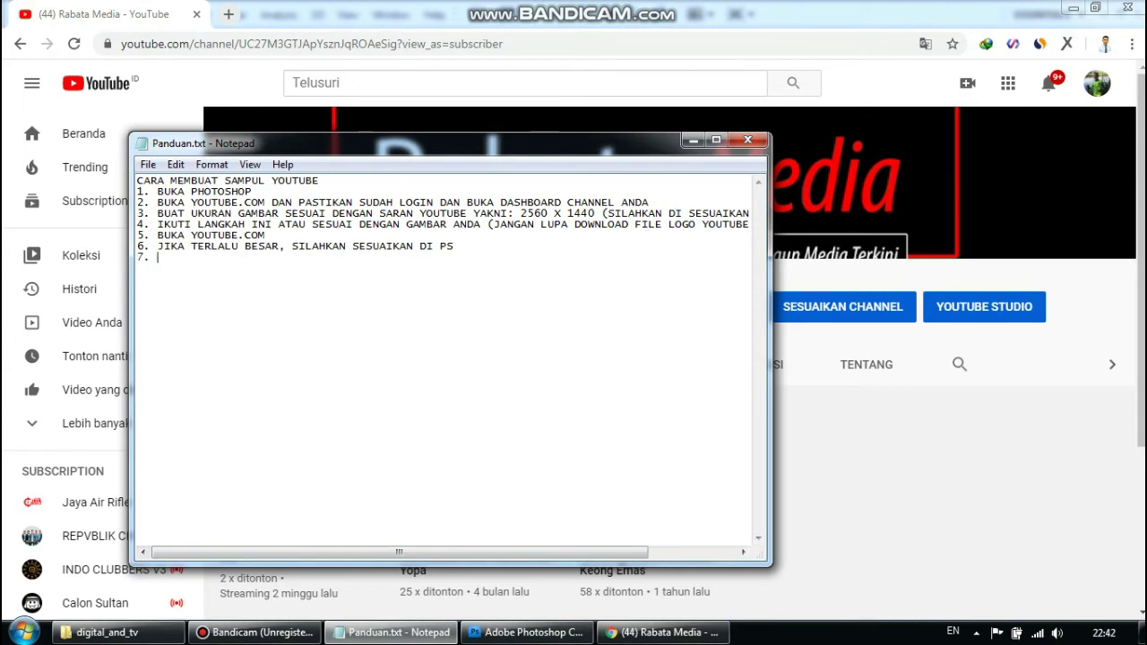
{"action": "type", "text": "MASIH TIDAK MUAT, EDIT LAGI......"}
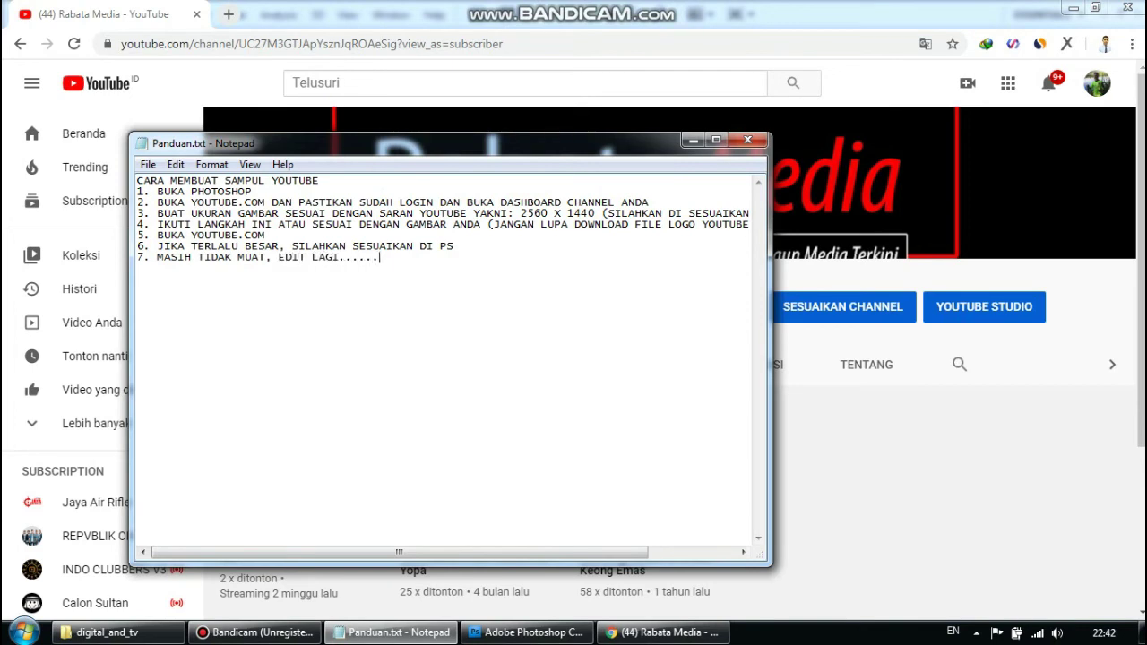
- Switch to Photoshop and reduce the height of the large red KOTAK BESAR frame evenly around the Rabata Media text, keeping its width
{"action": "left_click", "coordinate": [529, 633]}
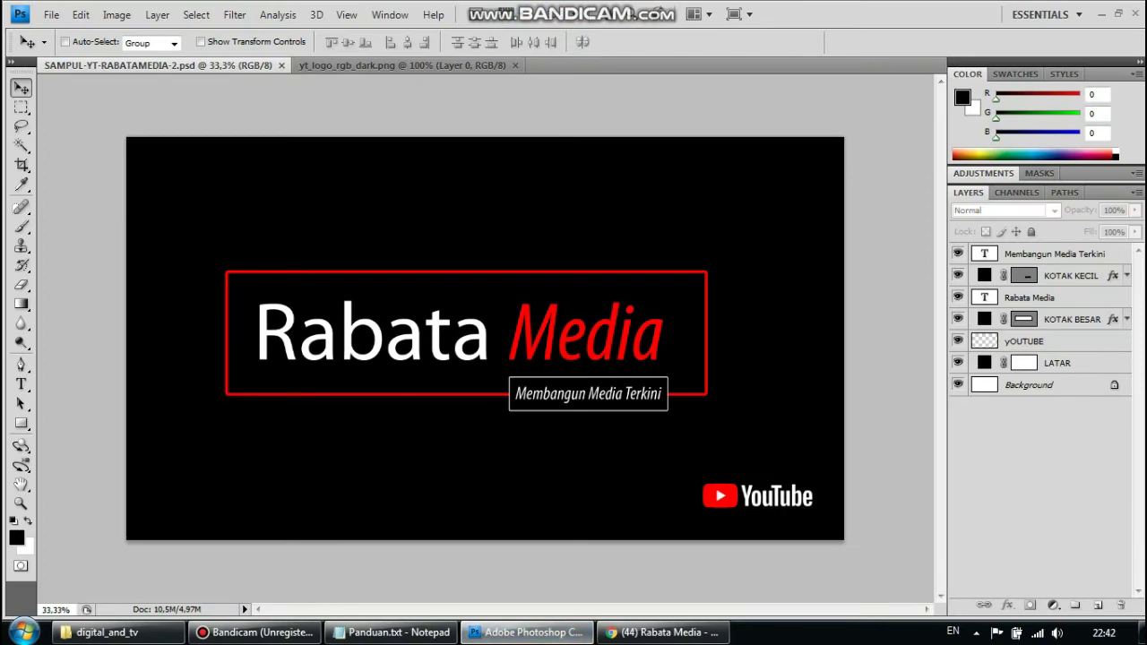
{"action": "left_click", "coordinate": [1059, 363]}
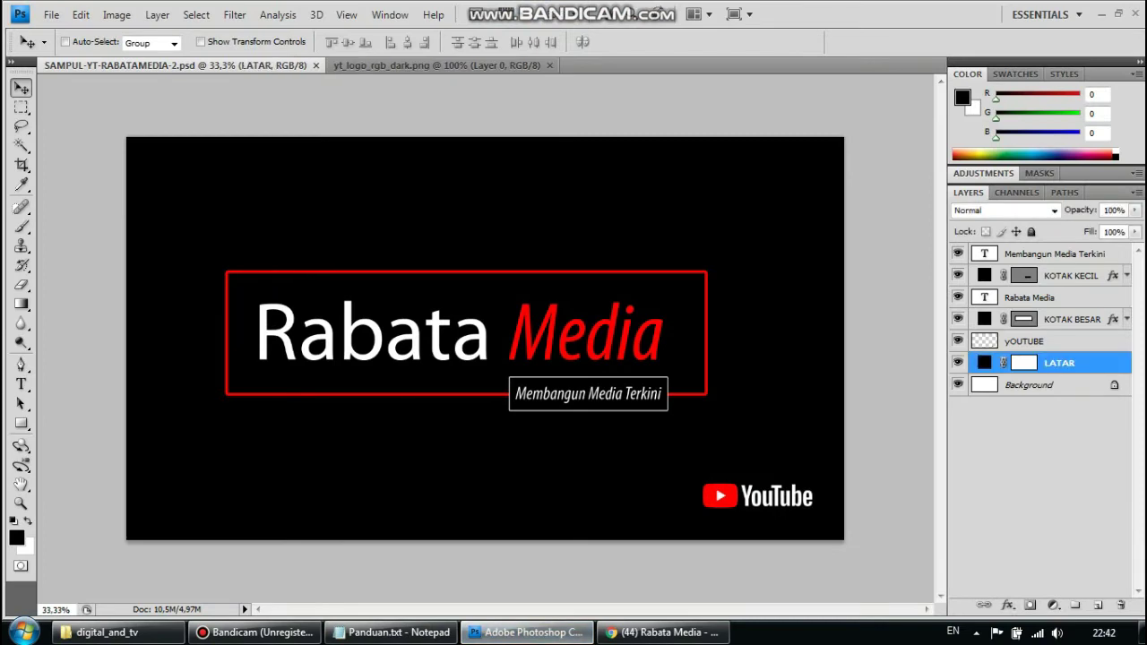
{"action": "left_click", "coordinate": [1071, 319]}
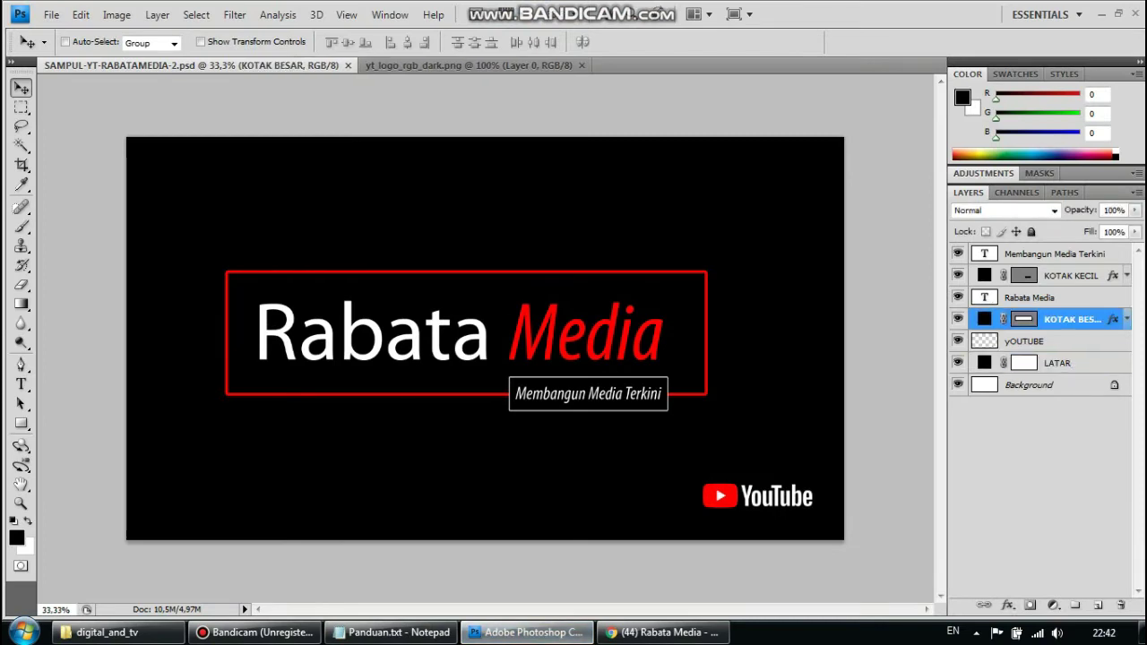
{"action": "key", "text": "ctrl+t"}
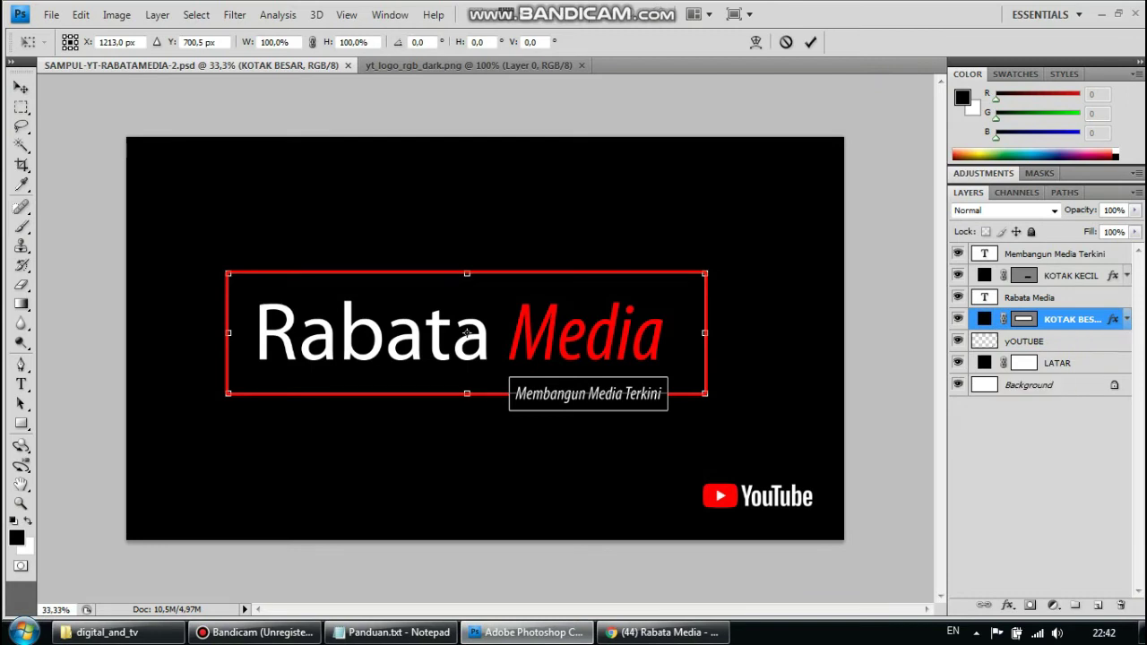
{"action": "mouse_move", "coordinate": [467, 274]}
{"action": "left_mouse_down"}
{"action": "mouse_move", "coordinate": [467, 302]}
{"action": "mouse_move", "coordinate": [467, 289]}
{"action": "left_mouse_up"}
{"action": "left_click_drag", "start_coordinate": [467, 341], "coordinate": [467, 335]}
{"action": "key", "text": "Return"}
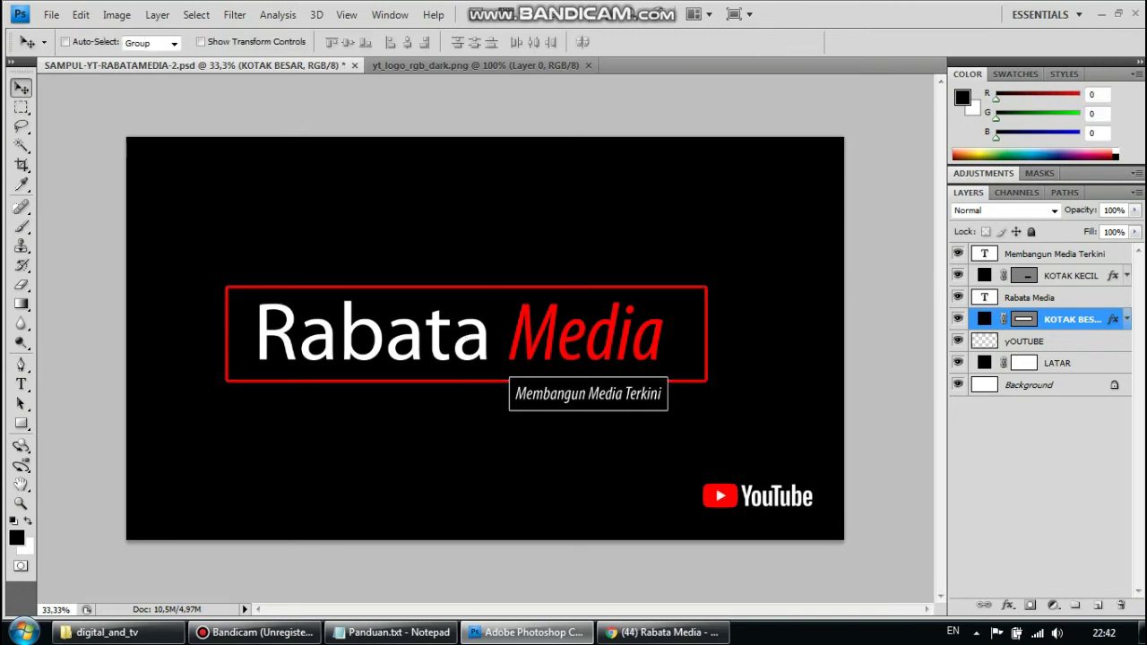
- Nudge the small KOTAK KECIL box upward so it straddles the lower edge of the large red frame
{"action": "left_click", "coordinate": [1071, 275]}
{"action": "key", "text": "shift+Up"}
{"action": "key", "text": "shift+Up"}
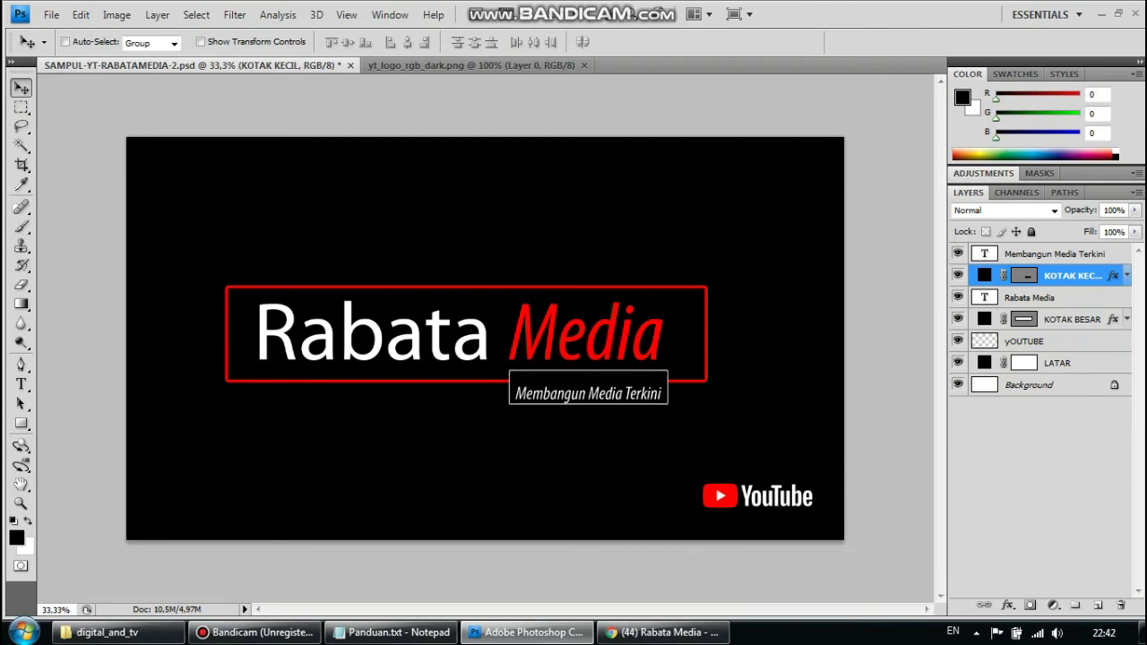
{"action": "key", "text": "shift+Up"}
{"action": "key", "text": "shift+Up"}
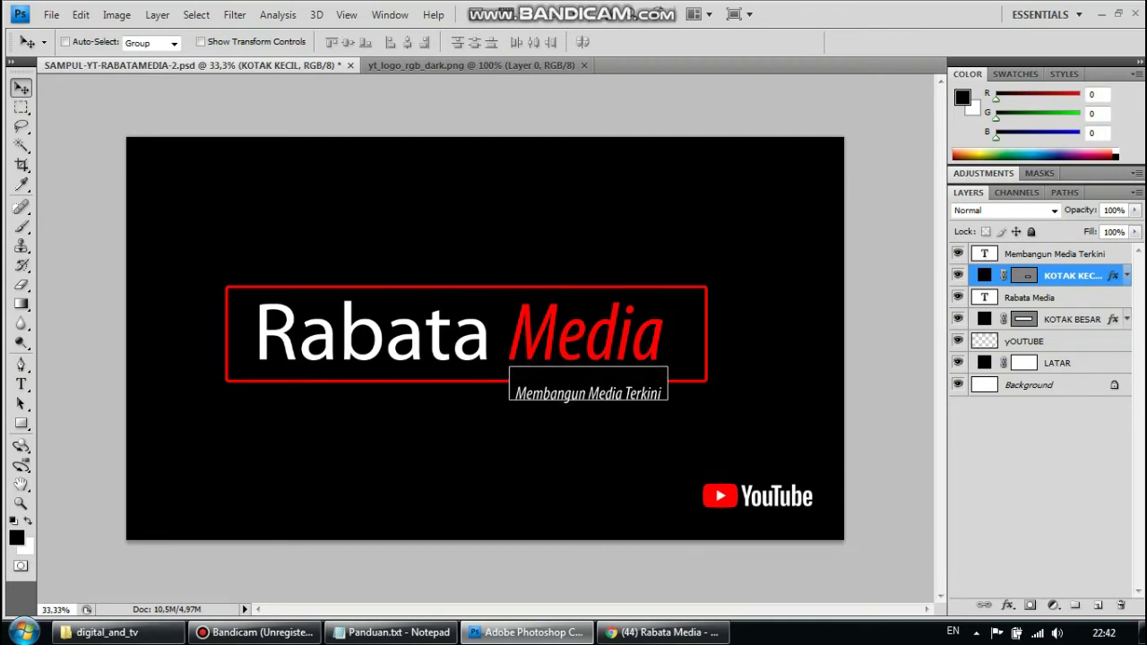
- Nudge the Membangun Media Terkini text upward until it sits vertically centred inside the small KOTAK KECIL box
{"action": "left_click", "coordinate": [1030, 297]}
{"action": "left_click", "coordinate": [1055, 254]}
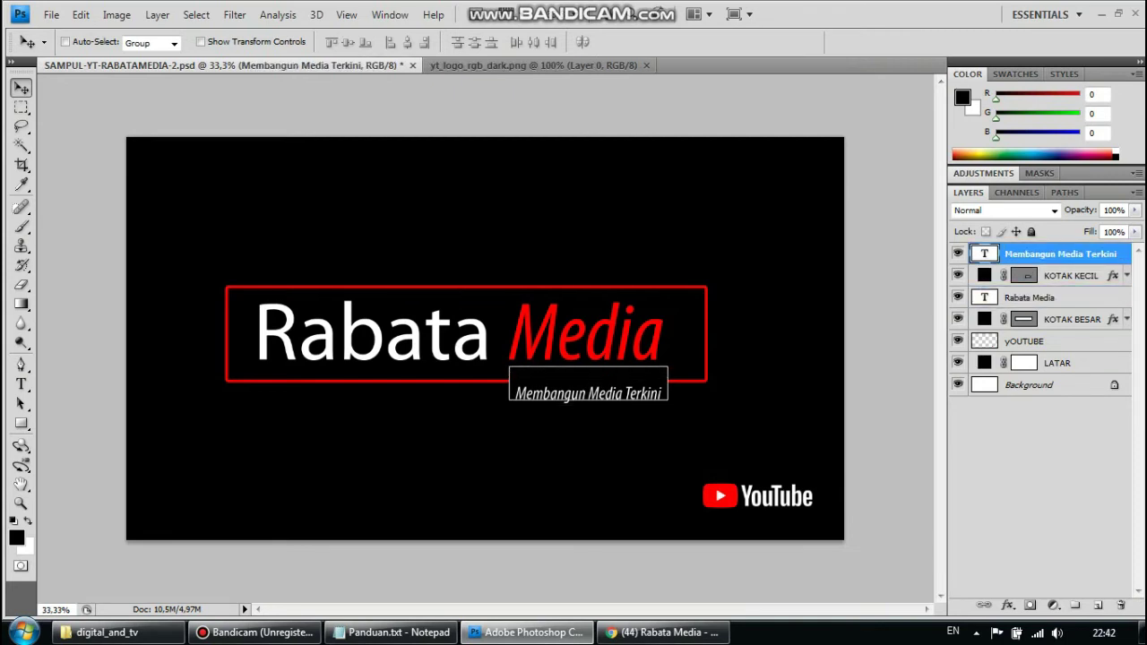
{"action": "key", "text": "shift+Up"}
{"action": "key", "text": "shift+Up"}
{"action": "key", "text": "shift+Up"}
{"action": "key", "text": "shift+Up"}
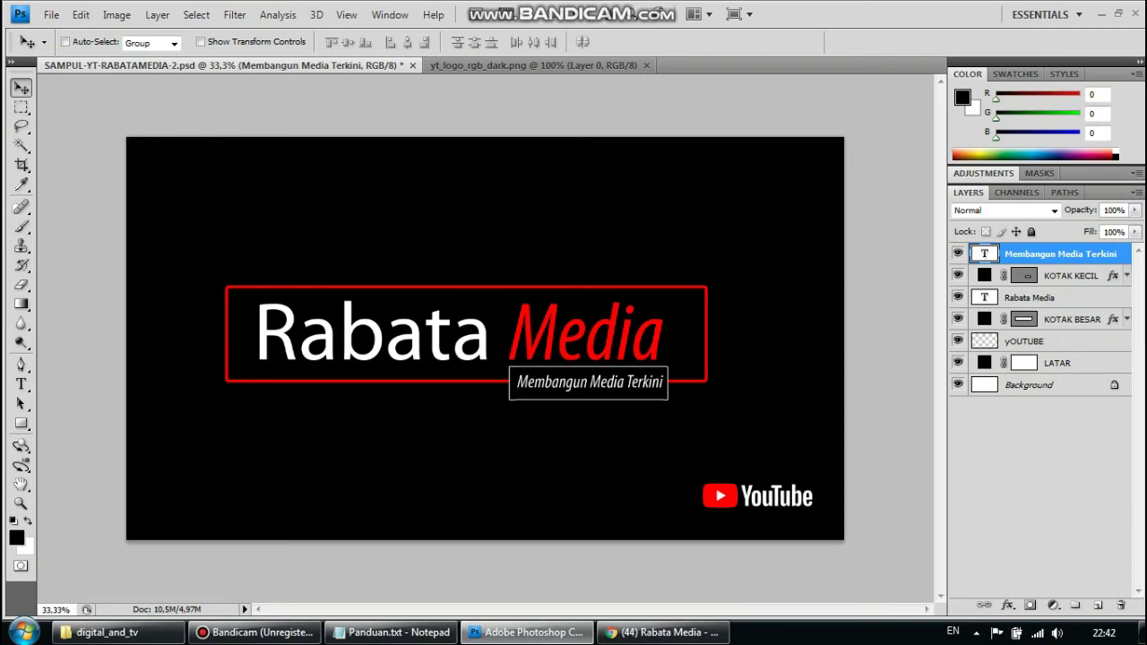
- Nudge the KOTAK KECIL box slightly left and up, aligning its right edge with the end of the word Media
{"action": "left_click", "coordinate": [1033, 298]}
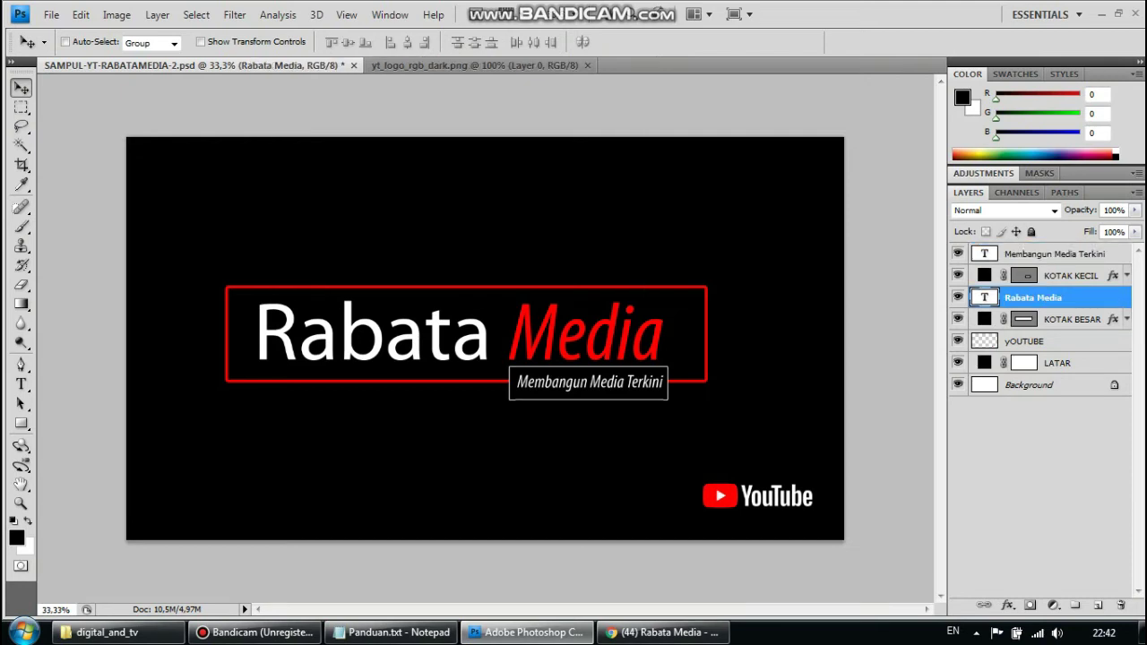
{"action": "left_click", "coordinate": [1071, 275]}
{"action": "key", "text": "Left"}
{"action": "key", "text": "Left"}
{"action": "key", "text": "Left"}
{"action": "key", "text": "Left"}
{"action": "key", "text": "Left"}
{"action": "key", "text": "Left"}
{"action": "key", "text": "Left"}
{"action": "key", "text": "Left"}
{"action": "key", "text": "Left"}
{"action": "key", "text": "Left"}
{"action": "key", "text": "Left"}
{"action": "key", "text": "Left"}
{"action": "key", "text": "Up"}
{"action": "key", "text": "Up"}
{"action": "key", "text": "Up"}
{"action": "key", "text": "Left"}
{"action": "key", "text": "Left"}
{"action": "key", "text": "Left"}
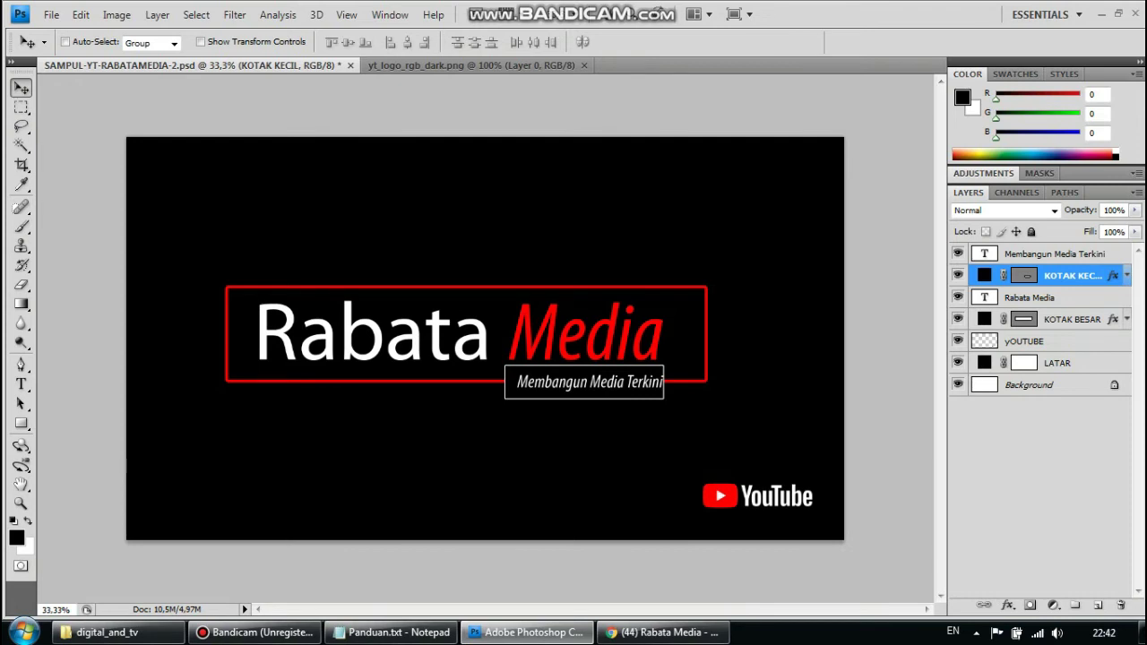
- Shift the Rabata Media text slightly right to centre it horizontally within the large red frame
{"action": "left_click", "coordinate": [1033, 298]}
{"action": "key", "text": "Right"}
{"action": "key", "text": "Right"}
{"action": "key", "text": "Right"}
{"action": "key", "text": "Right"}
{"action": "key", "text": "Right"}
{"action": "key", "text": "Right"}
{"action": "key", "text": "Right"}
{"action": "key", "text": "Right"}
{"action": "key", "text": "Right"}
{"action": "key", "text": "Right"}
{"action": "key", "text": "Right"}
{"action": "key", "text": "Right"}
{"action": "key", "text": "Right"}
{"action": "key", "text": "Right"}
{"action": "key", "text": "Right"}
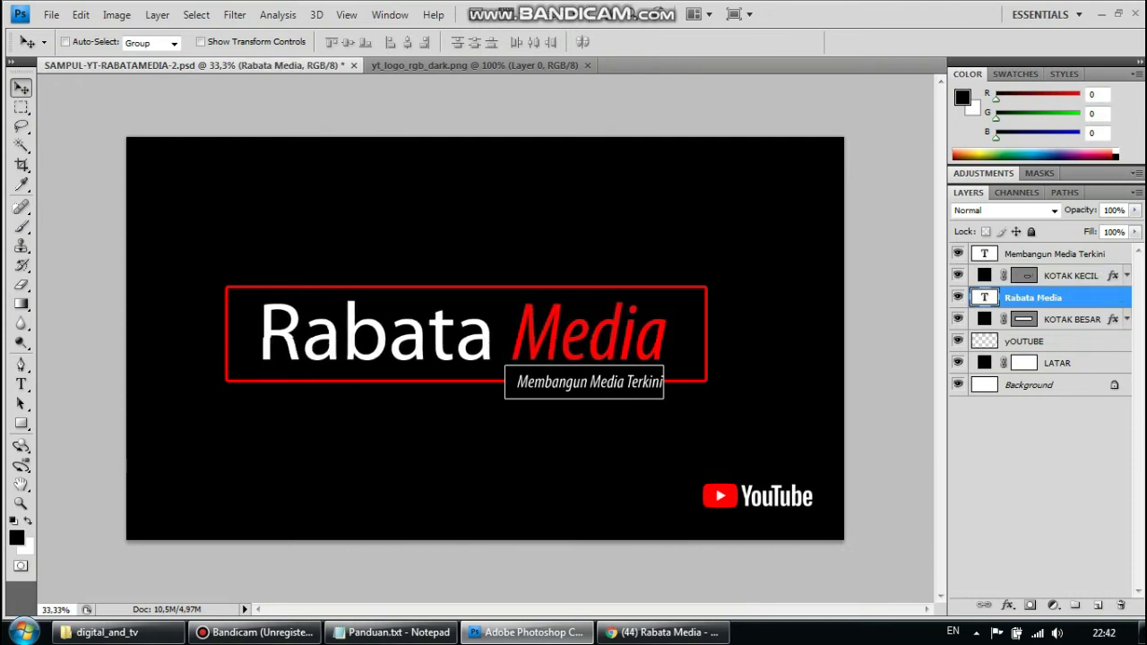
- Move the KOTAK KECIL box back right until it evenly surrounds the Membangun Media Terkini text
{"action": "left_click", "coordinate": [1071, 276]}
{"action": "key", "text": "Right"}
{"action": "key", "text": "Right"}
{"action": "key", "text": "Right"}
{"action": "key", "text": "Right"}
{"action": "key", "text": "Right"}
{"action": "key", "text": "Right"}
{"action": "key", "text": "Right"}
{"action": "key", "text": "Right"}
{"action": "key", "text": "Right"}
{"action": "key", "text": "Right"}
{"action": "key", "text": "Right"}
{"action": "key", "text": "Right"}
{"action": "key", "text": "Right"}
{"action": "key", "text": "Right"}
{"action": "key", "text": "Right"}
{"action": "key", "text": "Right"}
{"action": "key", "text": "Right"}
{"action": "key", "text": "Right"}
{"action": "key", "text": "Right"}
{"action": "key", "text": "Right"}
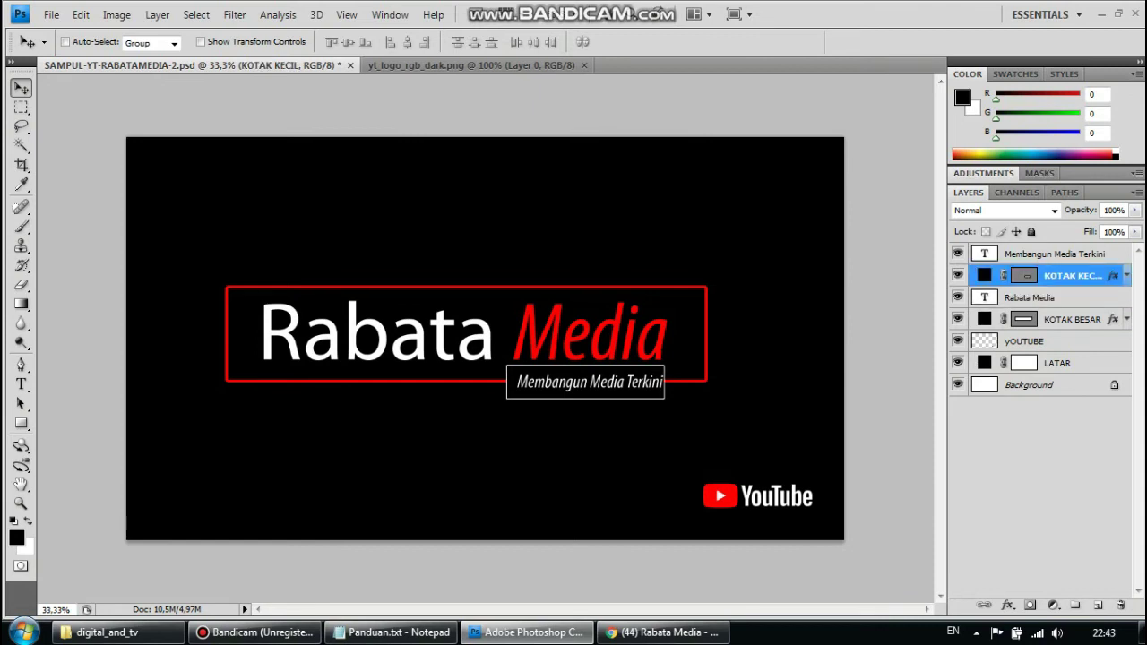
{"action": "key", "text": "Left"}
{"action": "key", "text": "Left"}
{"action": "key", "text": "Left"}
{"action": "key", "text": "Left"}
{"action": "key", "text": "Left"}
{"action": "key", "text": "Left"}
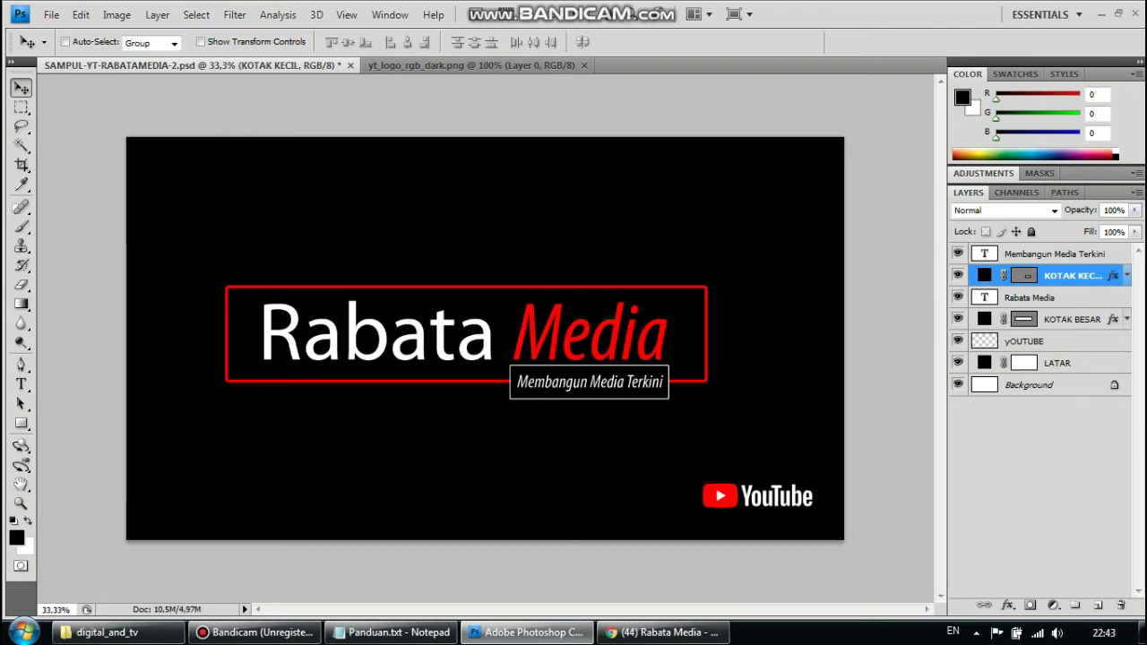
- Deselect all layers and save the document in the DESIGN folder as SAMPUL-YT-RABATAMEDIA-3.psd
{"action": "left_click", "coordinate": [1040, 466]}
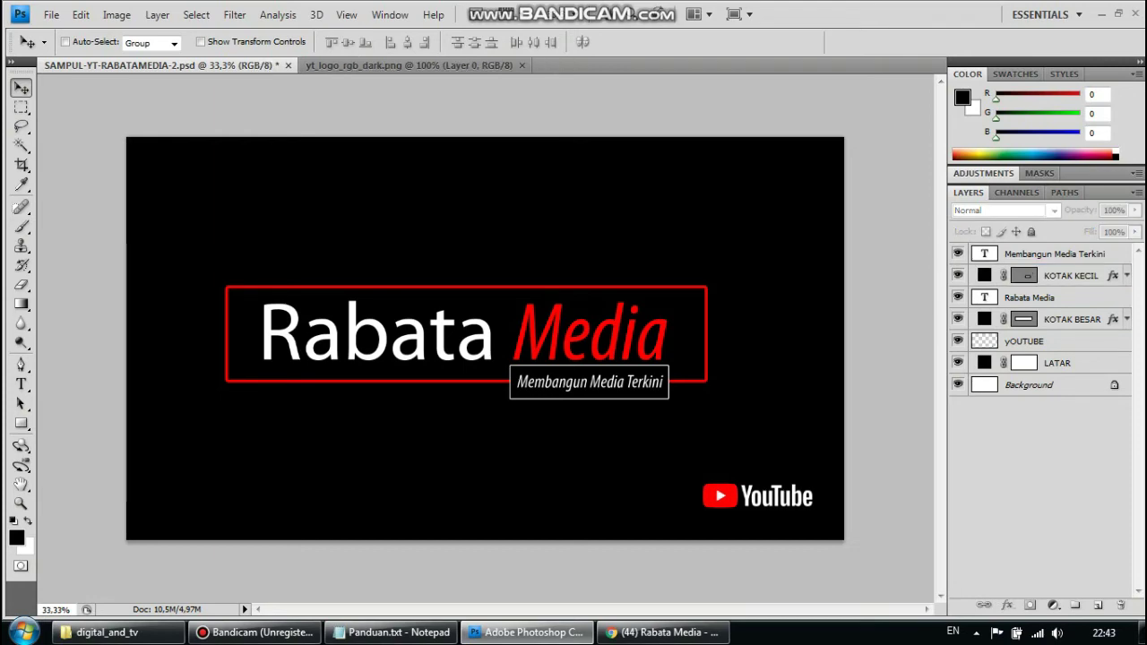
{"action": "left_click", "coordinate": [51, 14]}
{"action": "left_click", "coordinate": [76, 240]}
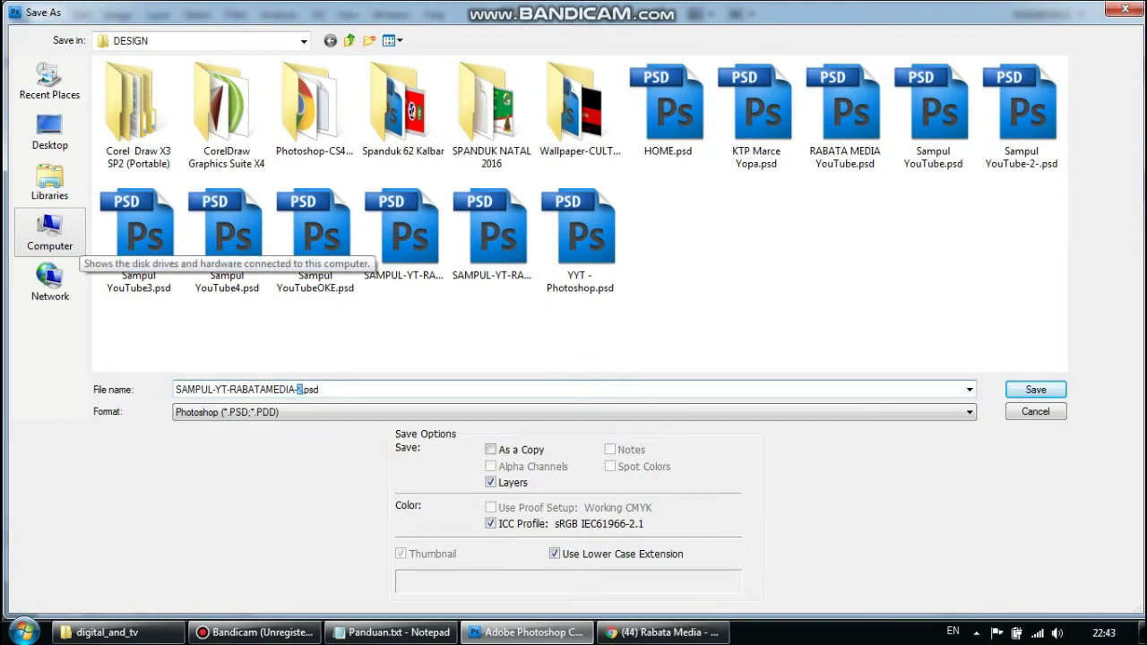
{"action": "key", "text": "Return"}
{"action": "key", "text": "Return"}
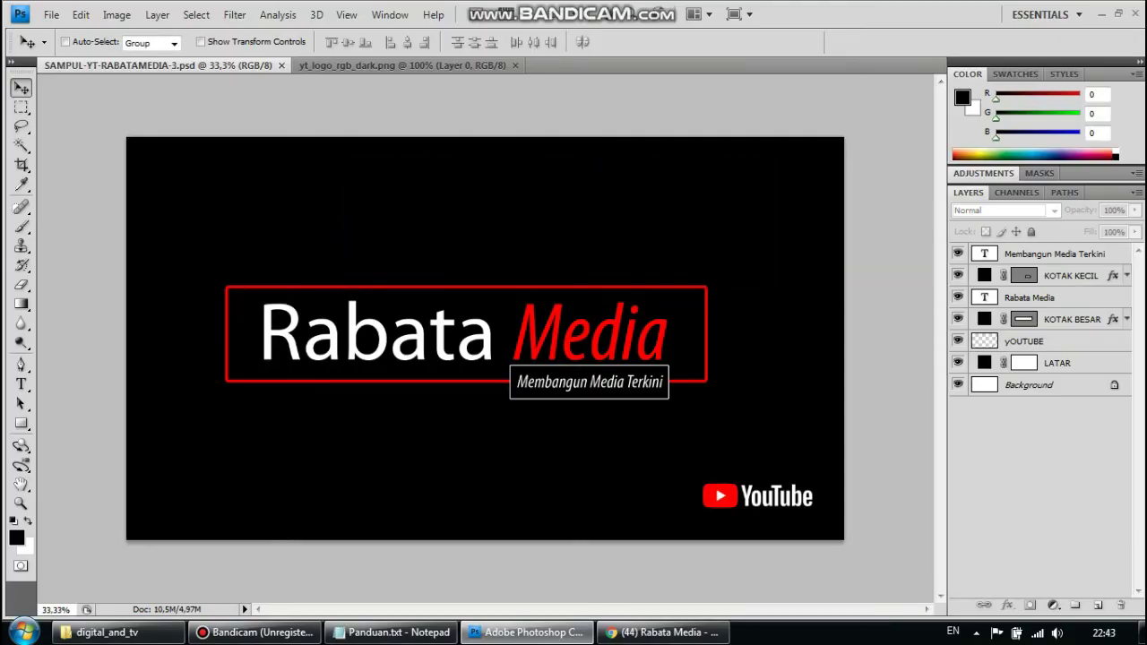
- Save a PNG copy of the header as SAMPUL-YT-RABATAMEDIA-3.png in the DESIGN folder with the default PNG options
{"action": "left_click", "coordinate": [51, 15]}
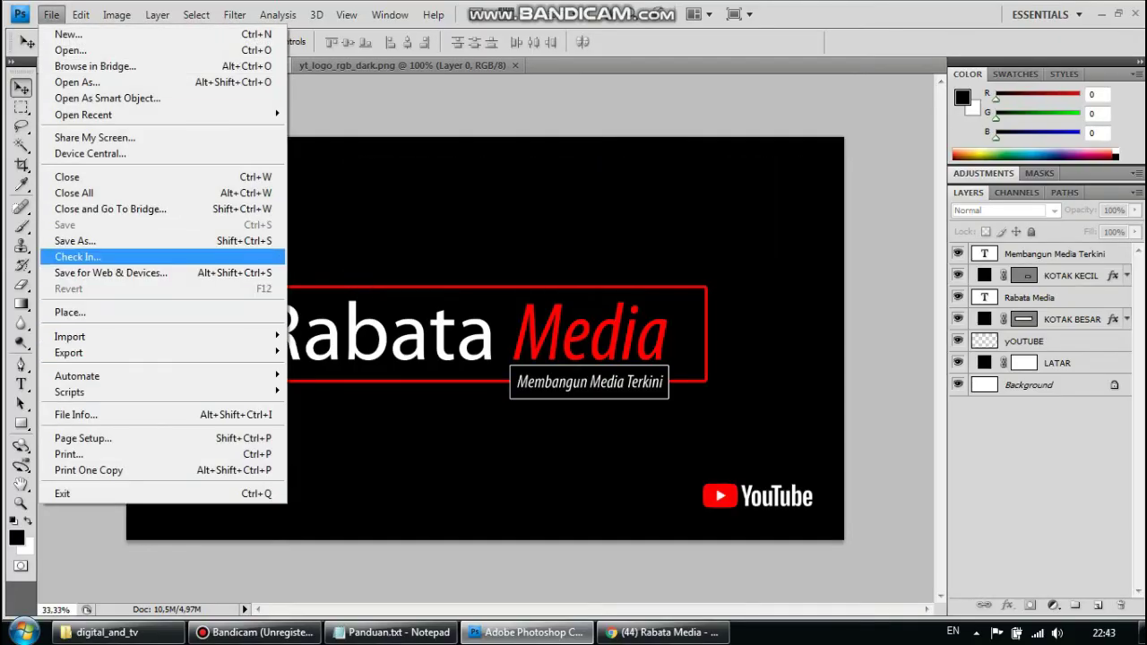
{"action": "left_click", "coordinate": [75, 240]}
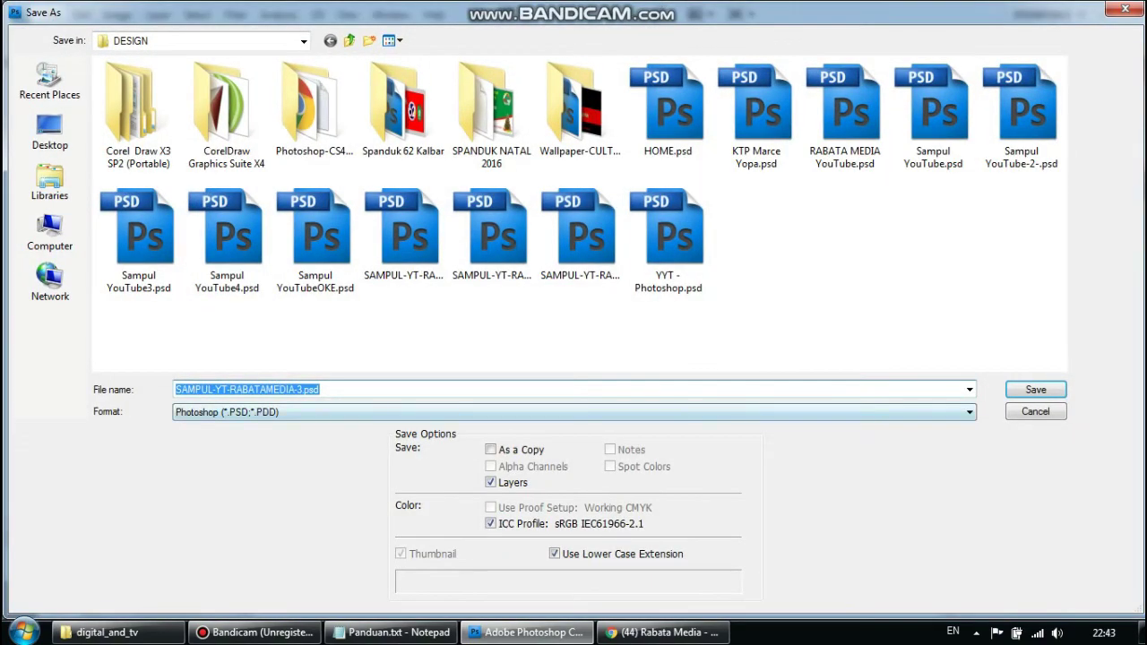
{"action": "left_click", "coordinate": [574, 411]}
{"action": "left_click", "coordinate": [573, 352]}
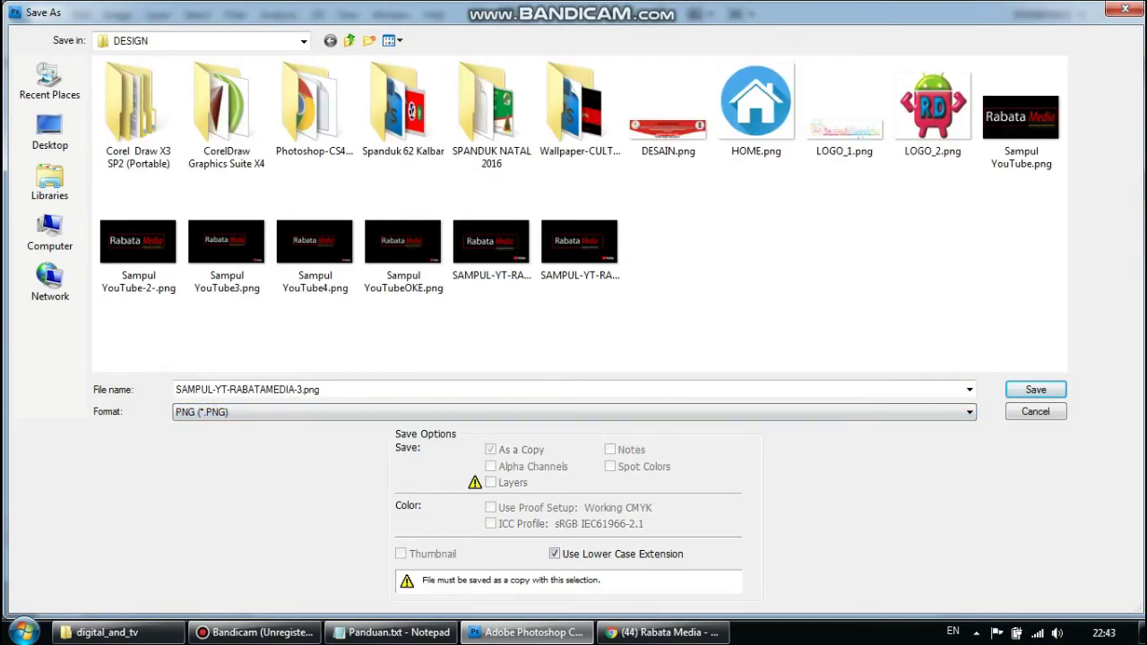
{"action": "key", "text": "Return"}
{"action": "key", "text": "Return"}
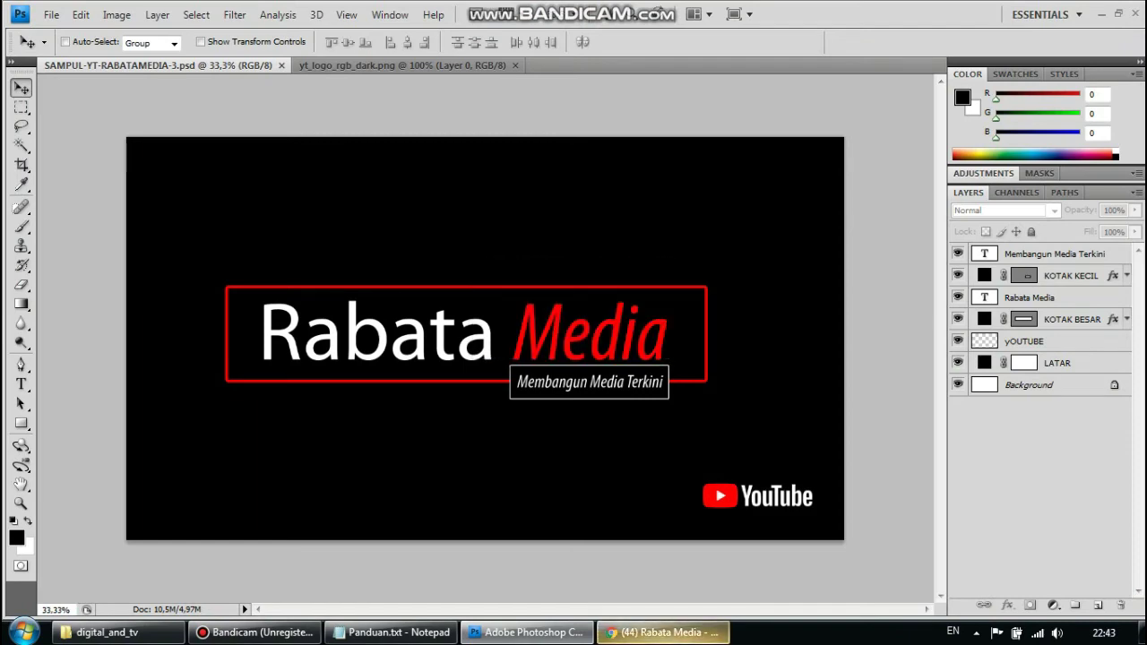
- Switch to Chrome, upload SAMPUL-YT-RABATAMEDIA-3.png from the DESIGN folder as the header photo, and apply it to the channel
{"action": "left_click", "coordinate": [663, 632]}
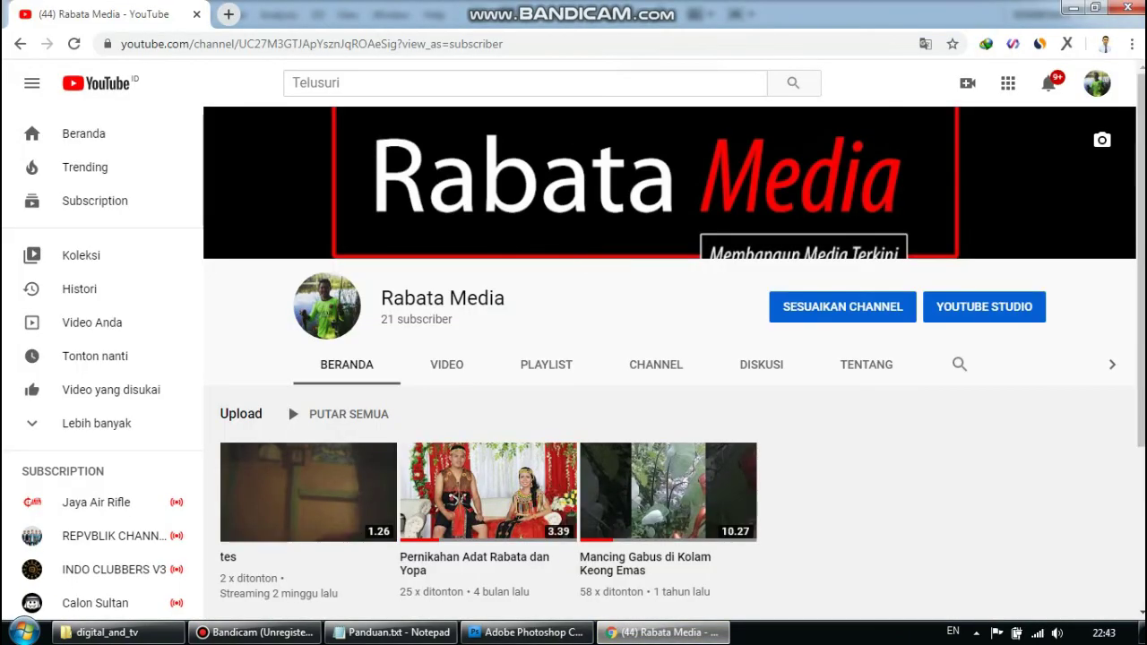
{"action": "left_click", "coordinate": [1102, 140]}
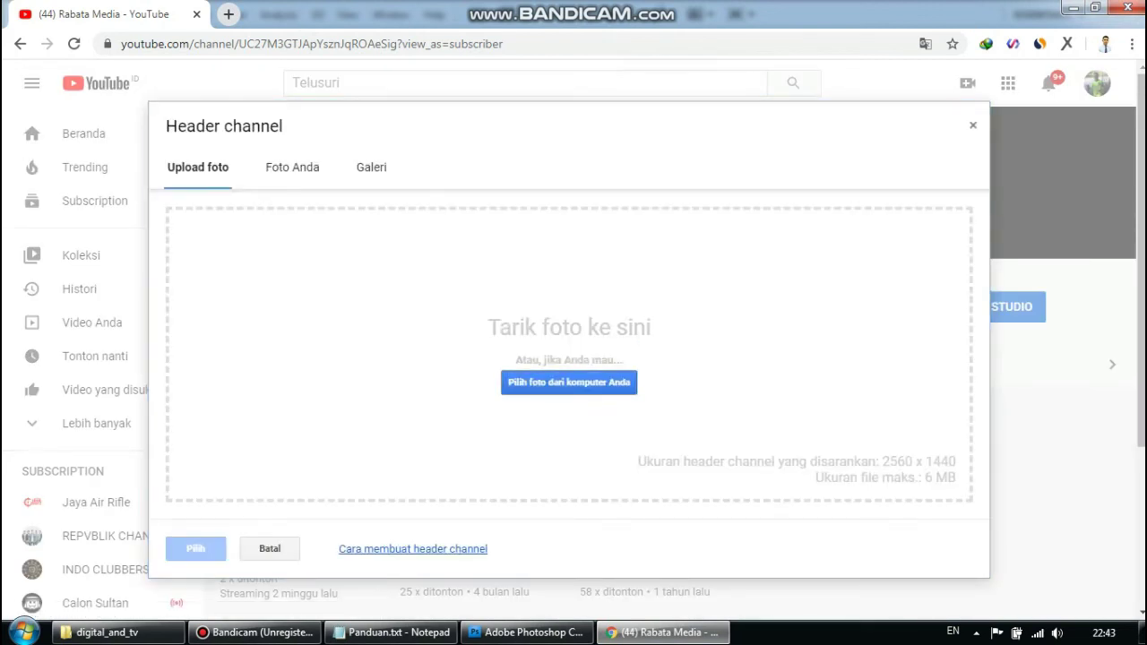
{"action": "left_click", "coordinate": [569, 381]}
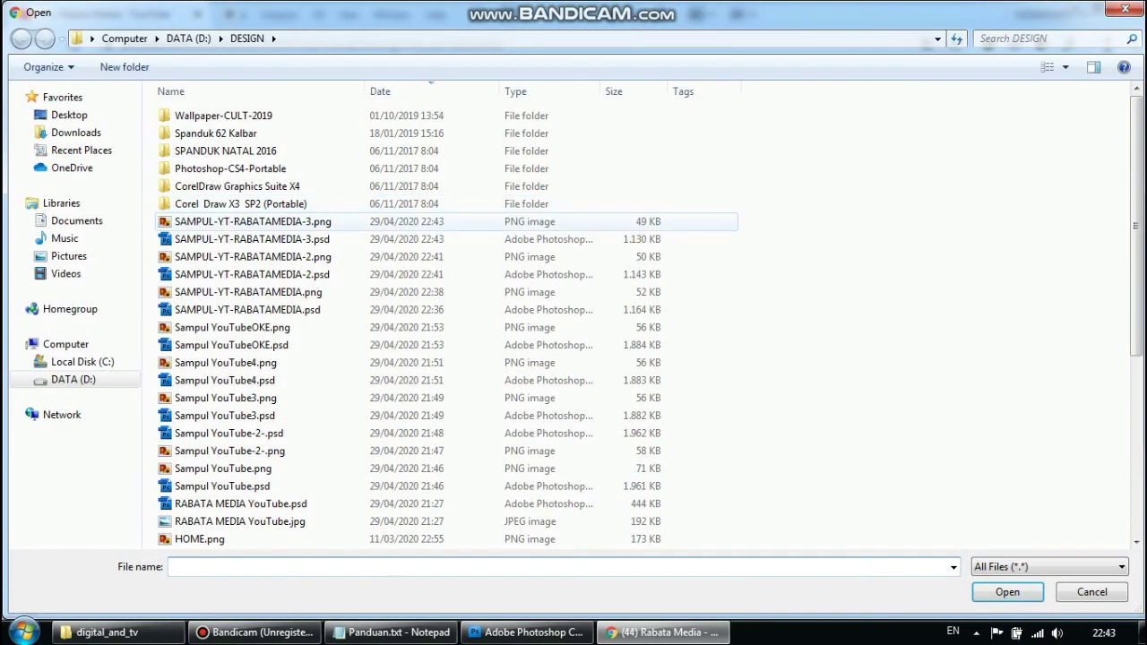
{"action": "left_click", "coordinate": [253, 221]}
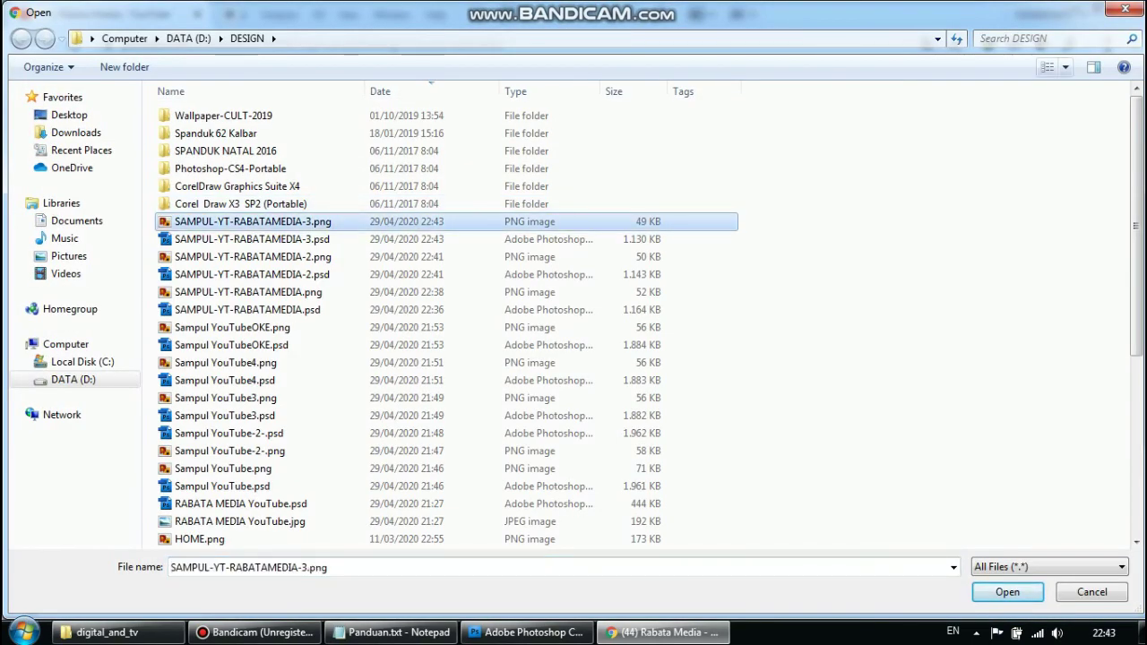
{"action": "key", "text": "Return"}
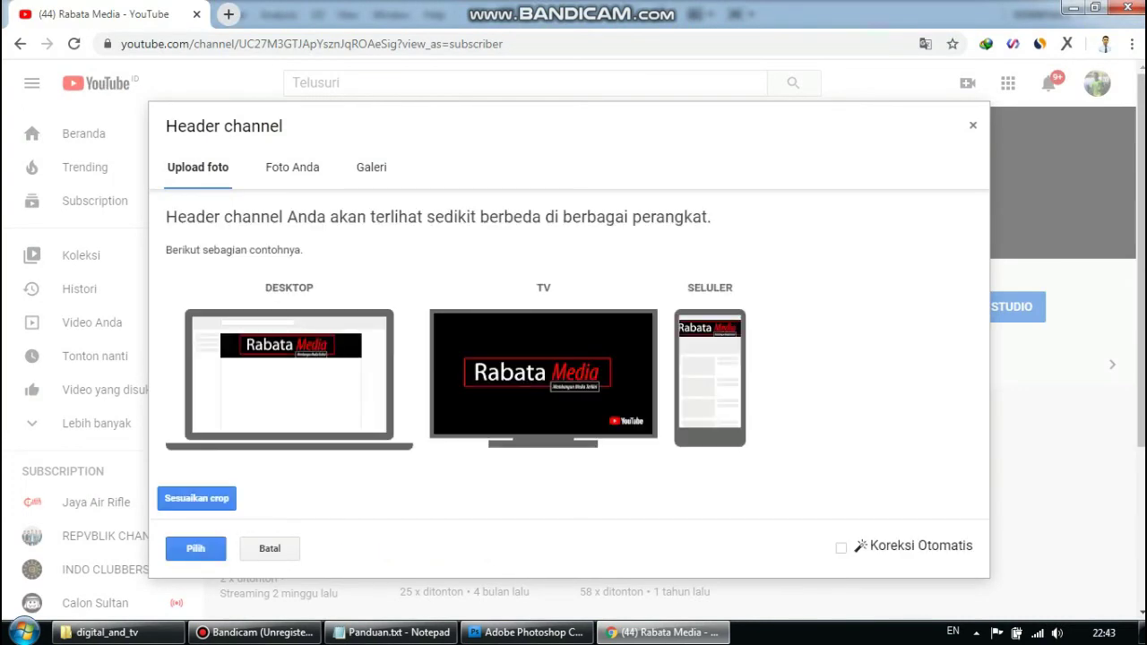
{"action": "left_click", "coordinate": [195, 549]}
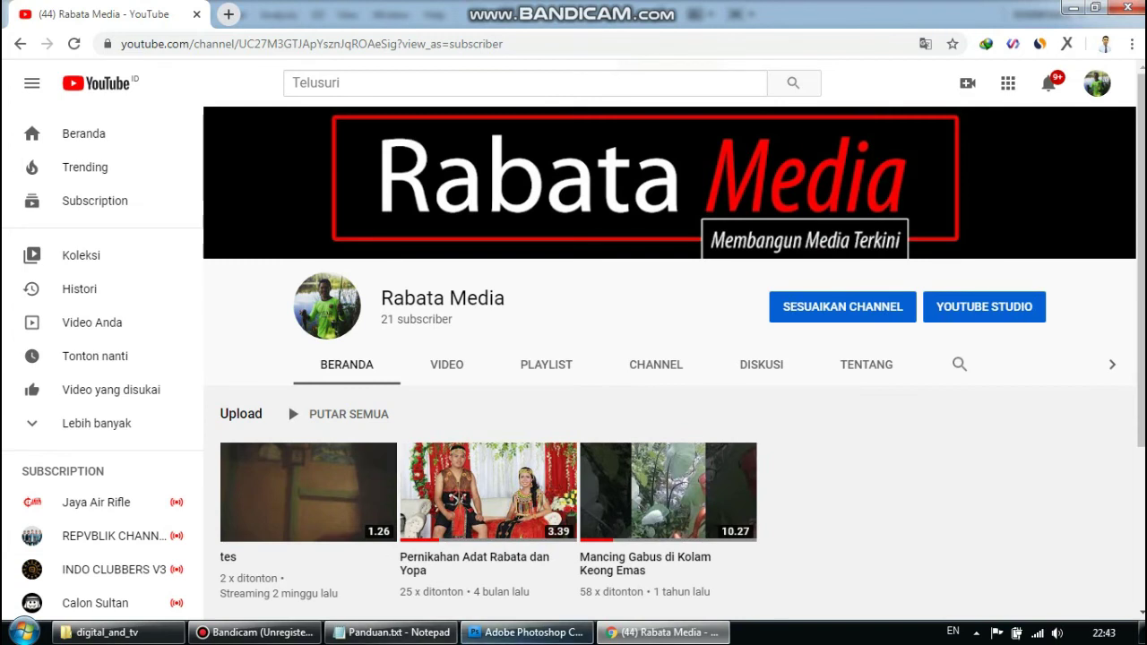
- In Notepad, add the line "8. OKE.. LUMAYAN... MESKIPUN BELUM SESUAI YANG DIHARAPKAN.. EDIT LAGI..." to Panduan.txt and begin line "9."
{"action": "left_click", "coordinate": [390, 633]}
{"action": "type", "text": "8. OKE.. LUMAYAN..."}
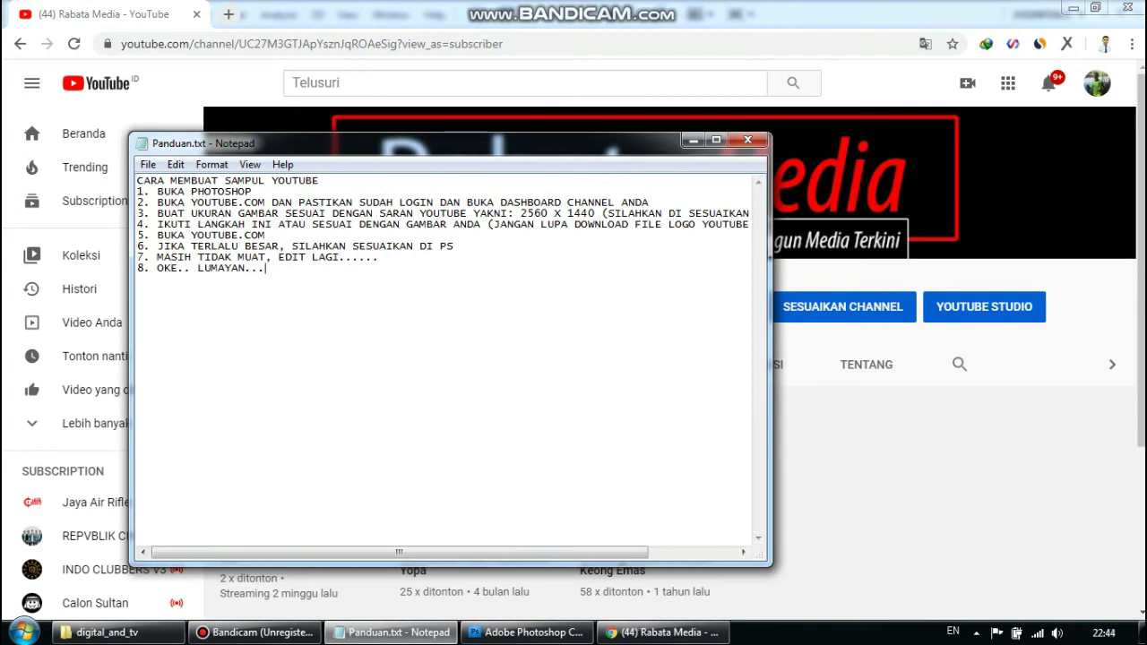
{"action": "type", "text": "MESKIPUN BELUM SESUAI YAN"}
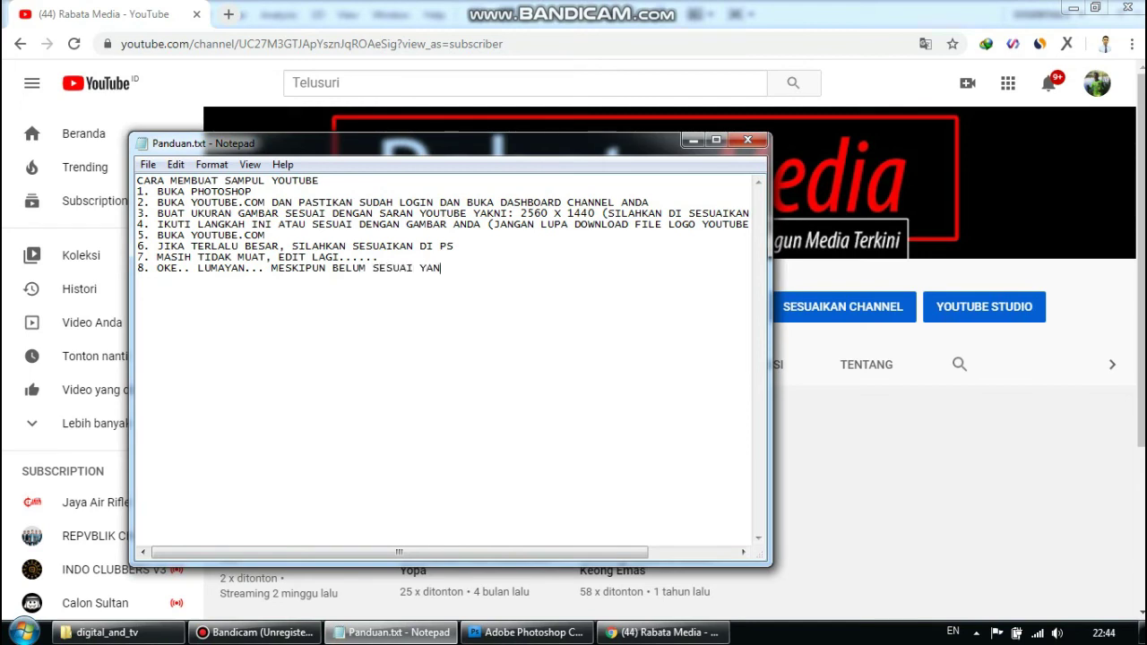
{"action": "type", "text": "G DIHARAPKAN.. EDIT LAGI... "}
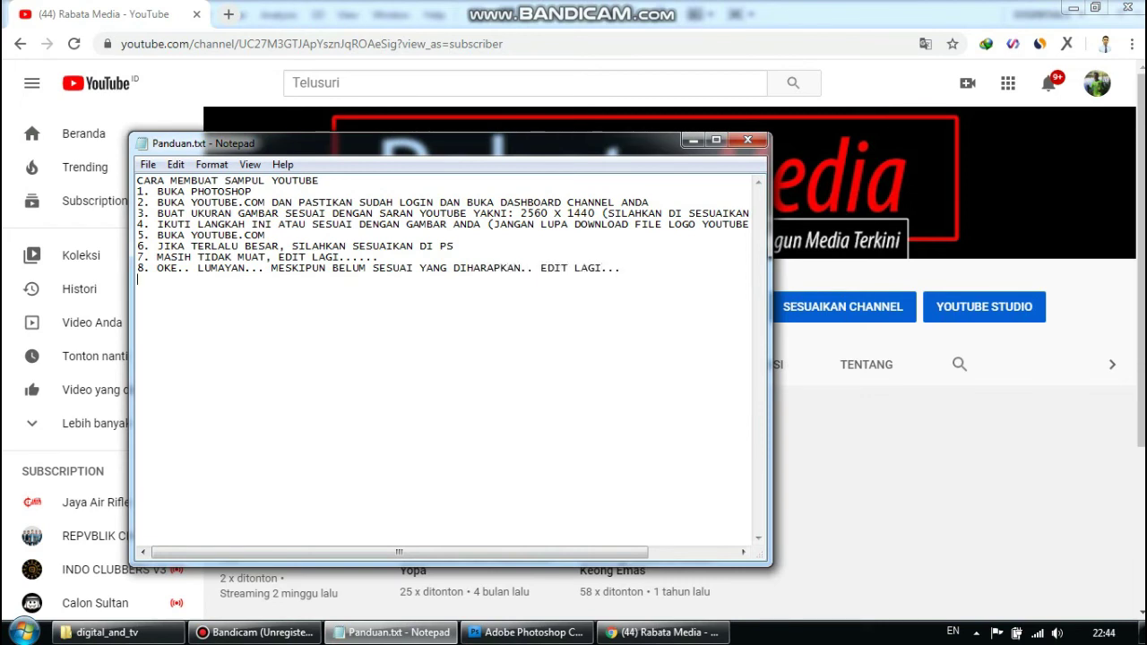
{"action": "type", "text": "9."}
- Switch to Chrome and check how the new header fits on the Rabata Media channel page
{"action": "key", "text": "alt+Tab"}
{"action": "scroll", "coordinate": [663, 367], "scroll_direction": "down", "scroll_amount": 3}
{"action": "scroll", "coordinate": [664, 367], "scroll_direction": "up", "scroll_amount": 2}
{"action": "scroll", "coordinate": [672, 358], "scroll_direction": "up", "scroll_amount": 2}
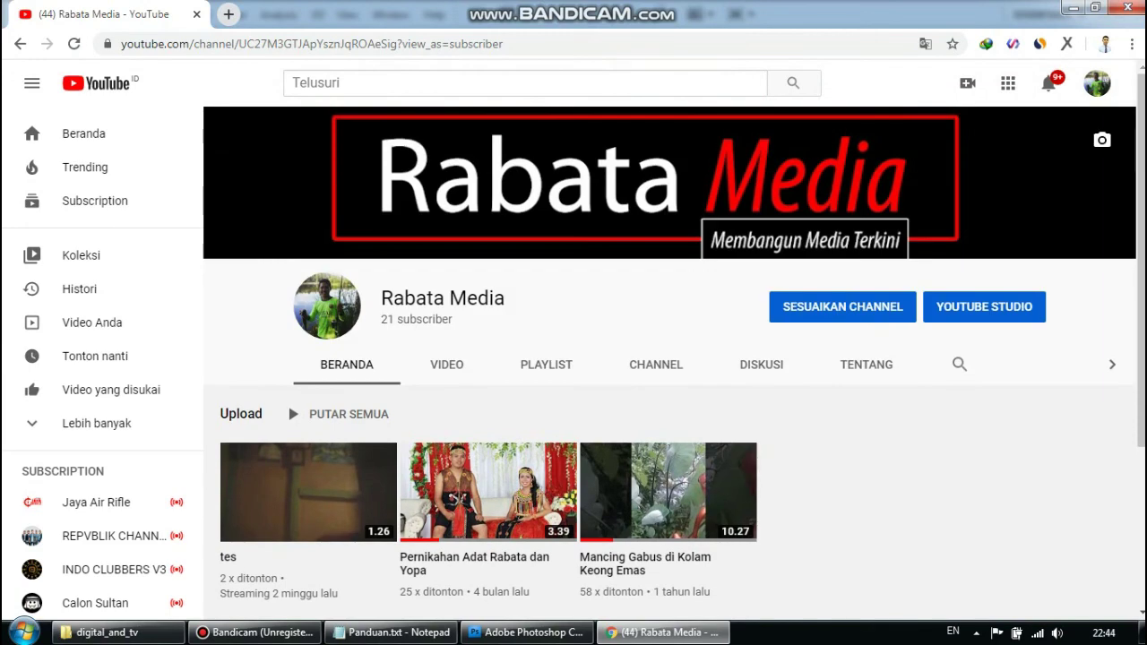
- Switch to Photoshop and bring up the file commands for the SAMPUL-YT-RABATAMEDIA-3.psd document
{"action": "left_click", "coordinate": [528, 632]}
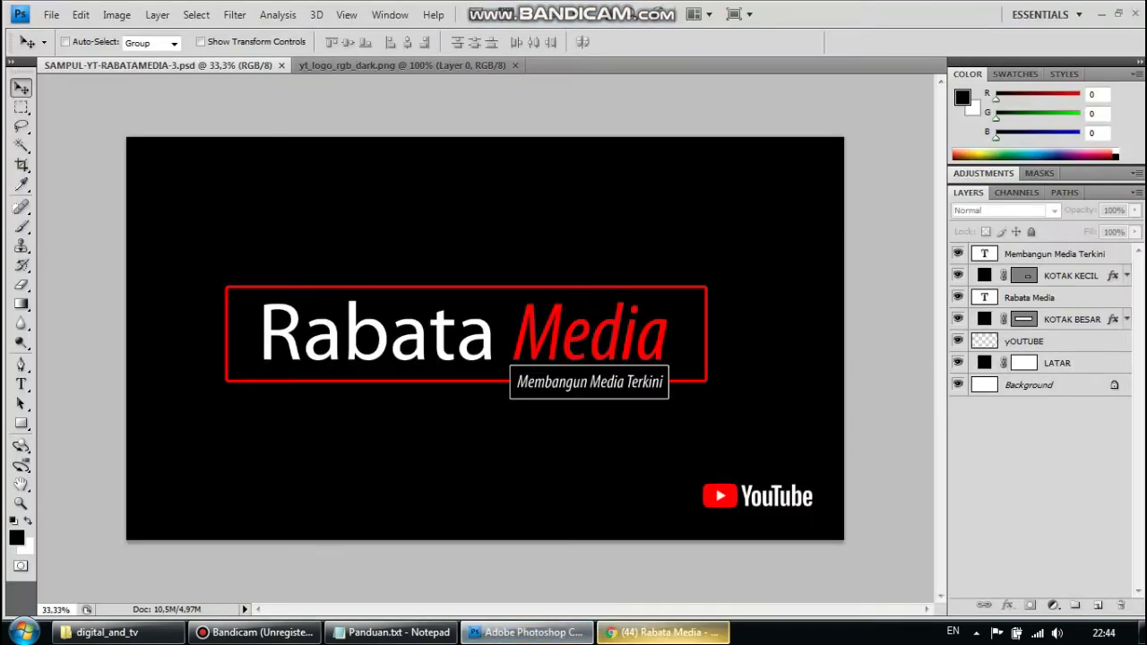
{"action": "mouse_move", "coordinate": [663, 633]}
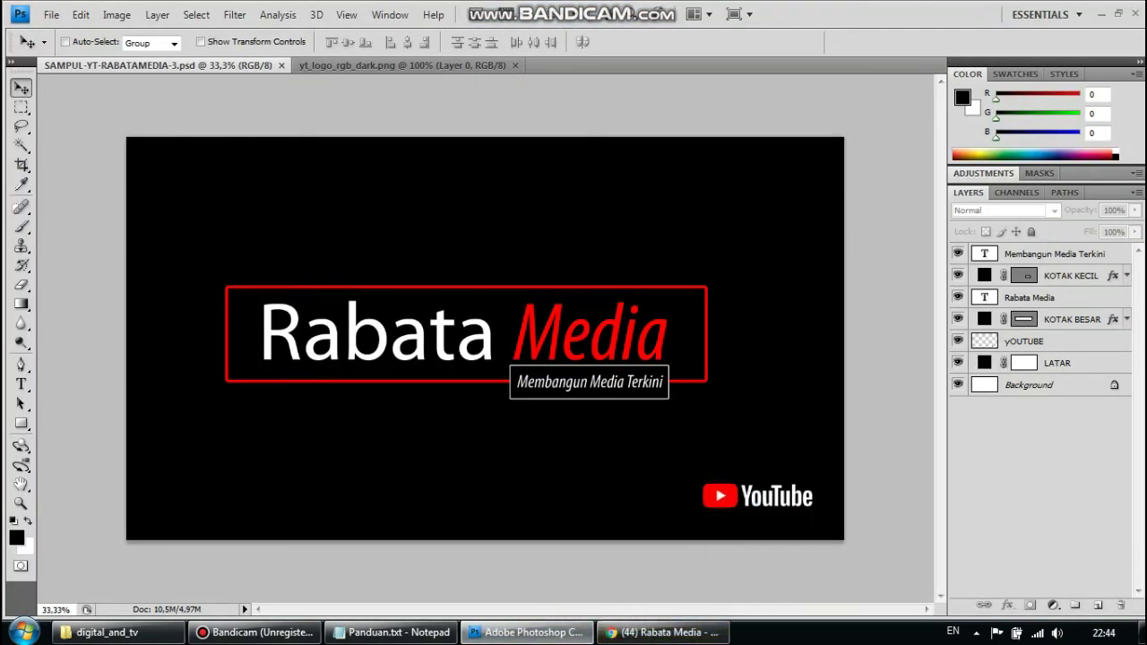
{"action": "left_click", "coordinate": [51, 15]}
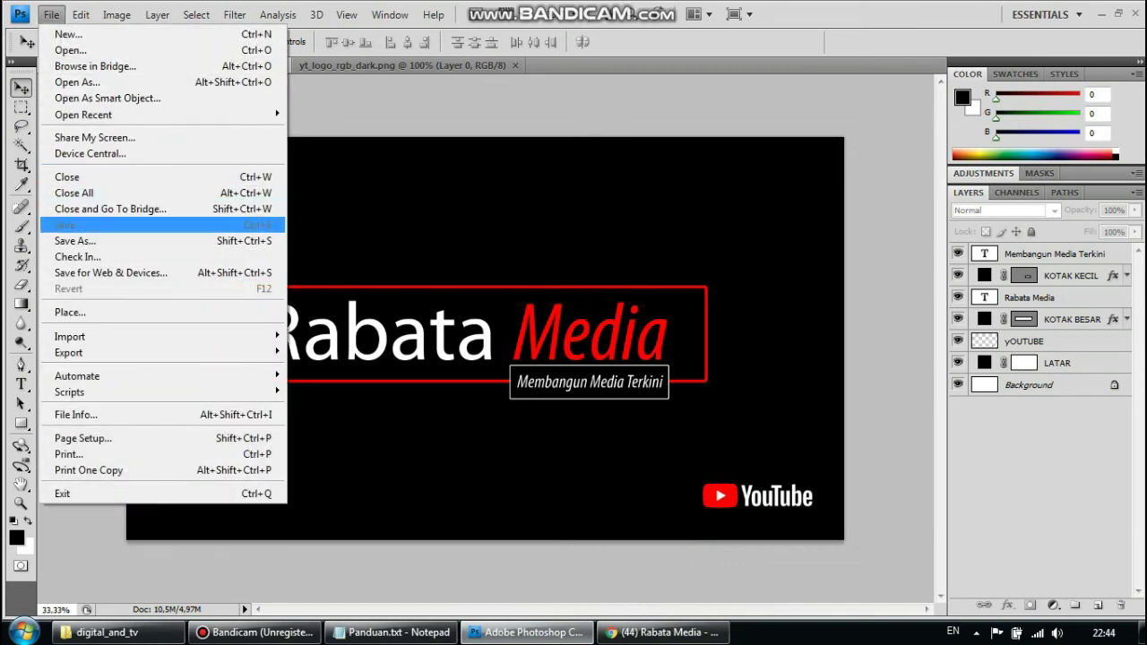